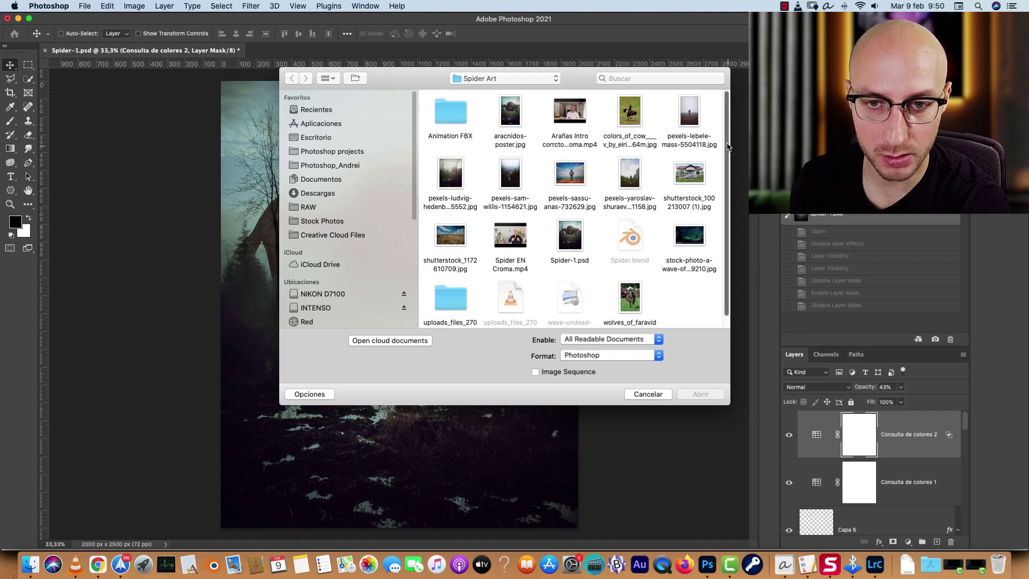
Open the foggy forest photo, keeping its embedded profile, and resize it to 2000 px wide
click(456, 185)
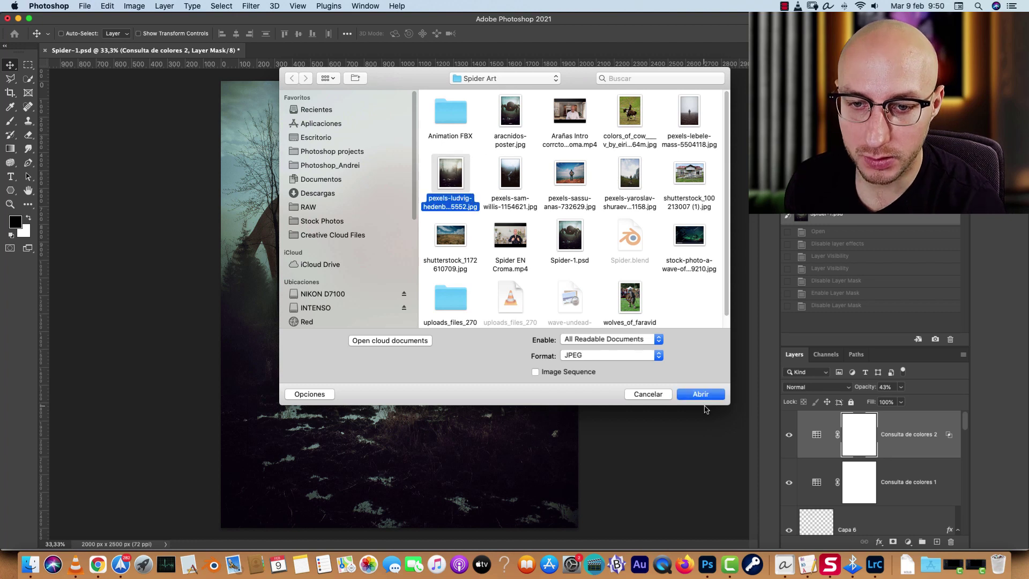
click(702, 395)
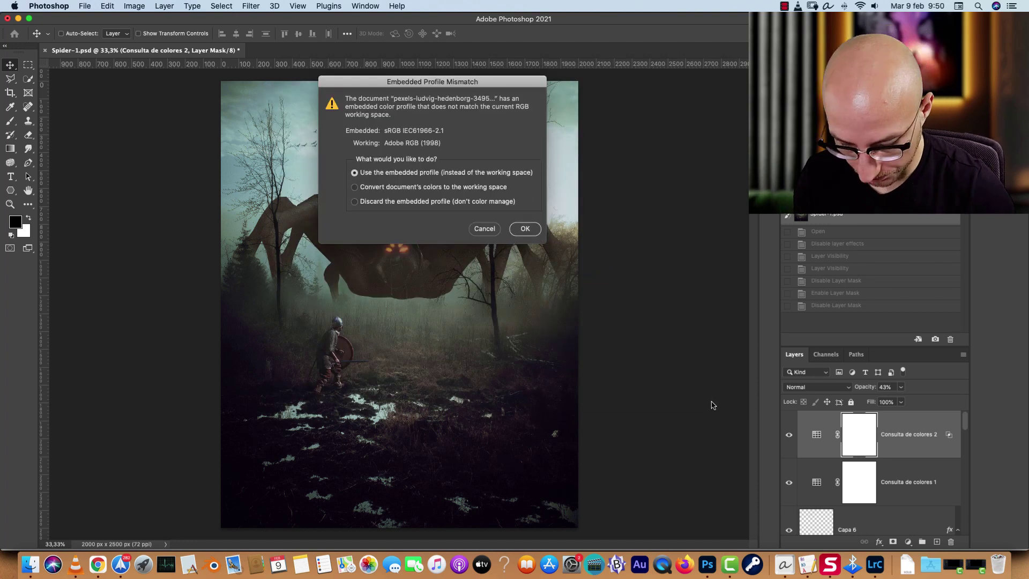
key(Return)
key(alt+super+i)
text(2000)
key(Return)
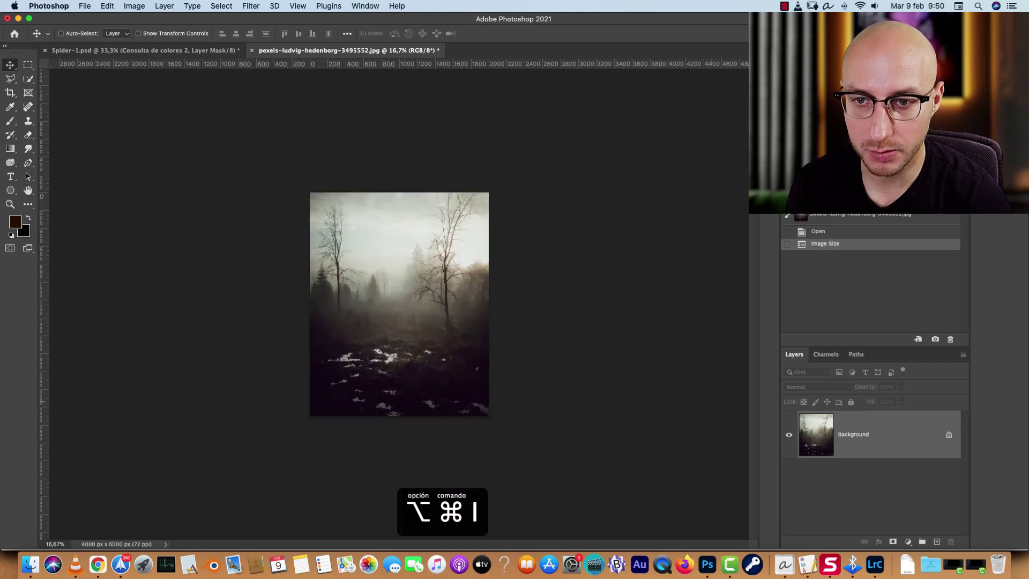
key(super+plus)
Paste the spider as a new layer and scale it to sit centred over the trees
key(super+v)
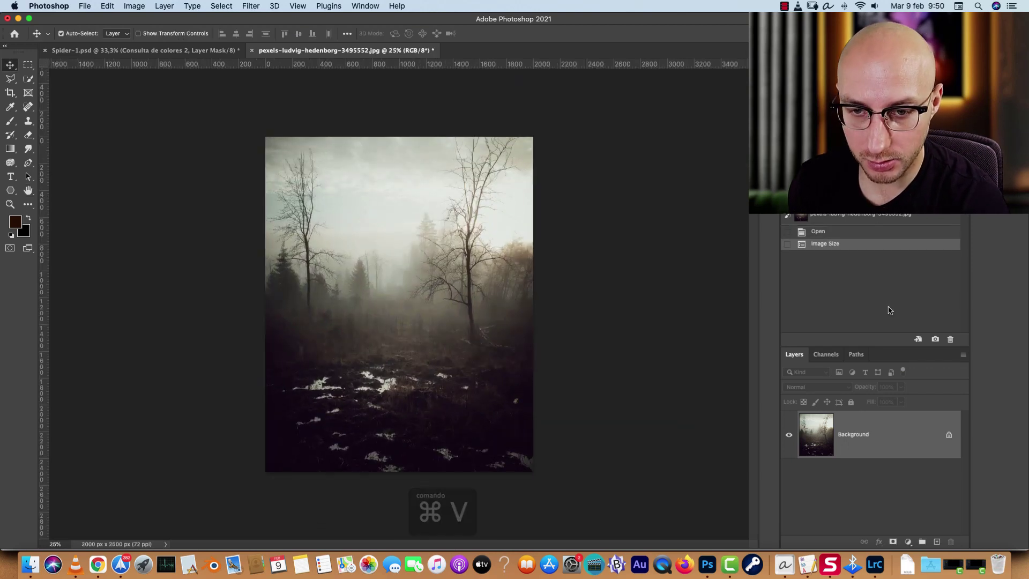
key(super+t)
drag(541, 181, 473, 230)
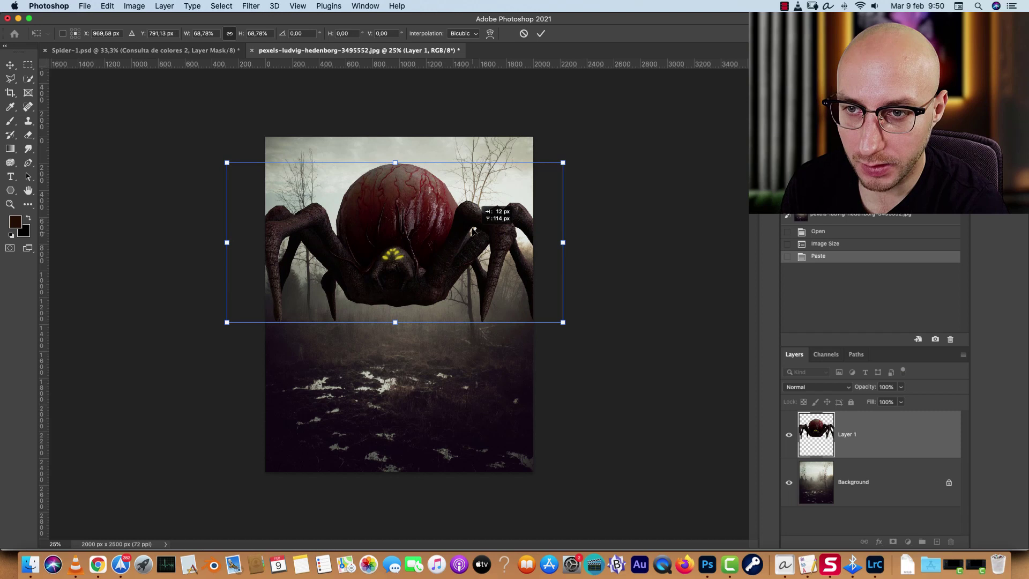
drag(395, 162, 397, 177)
mouse_move(418, 246)
mouse_down()
mouse_move(417, 232)
mouse_move(423, 252)
mouse_up()
key(Return)
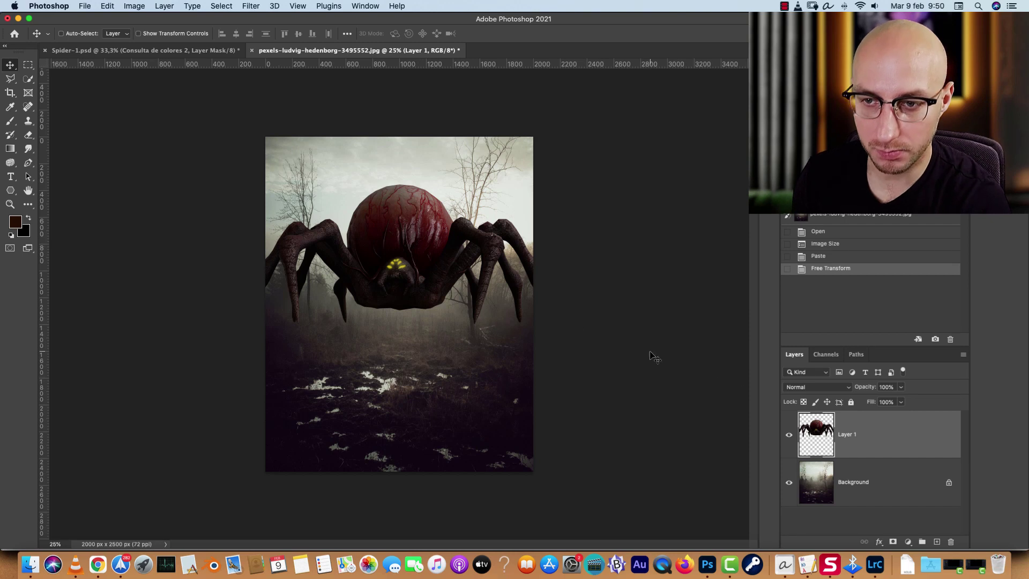
Refine the spider's placement, widening it to 102.23% and nudging it left and up
key(super+t)
drag(450, 293, 455, 295)
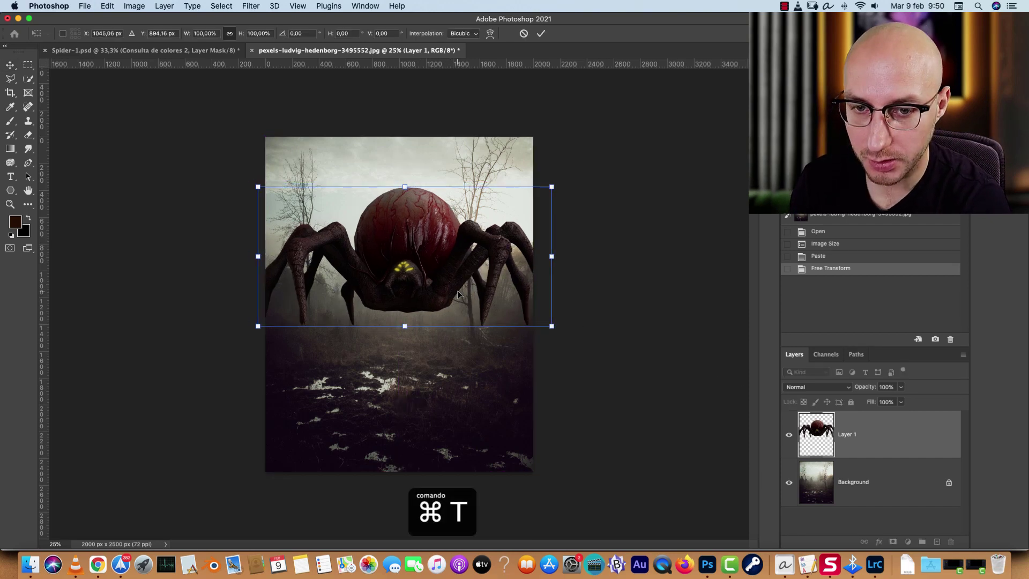
key(Return)
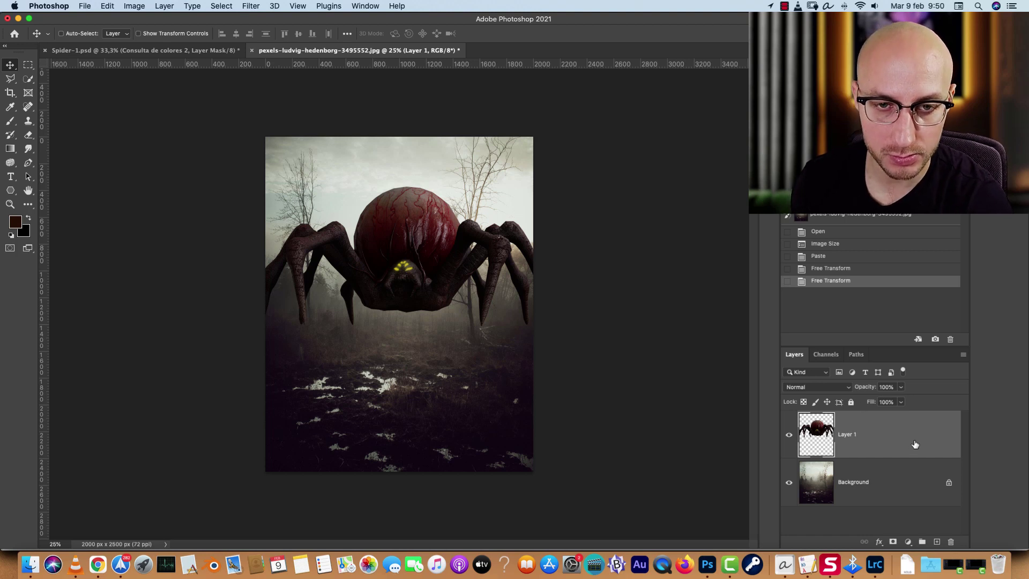
key(super+t)
drag(567, 272, 569, 251)
drag(488, 273, 491, 296)
key(Return)
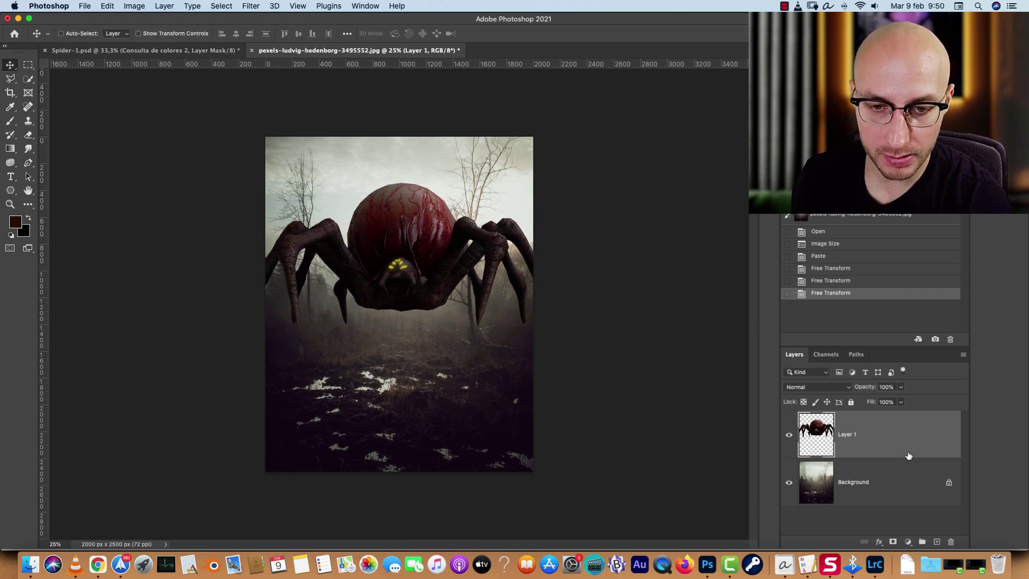
Inspect the spider at 100% zoom, then fit the whole image back in view
key(super+1)
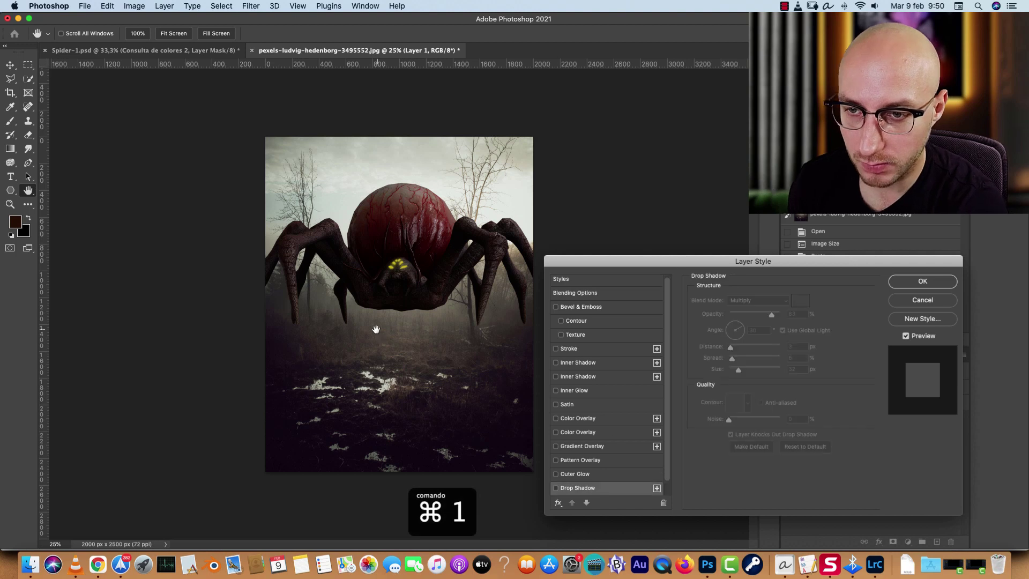
click(919, 301)
key(super+1)
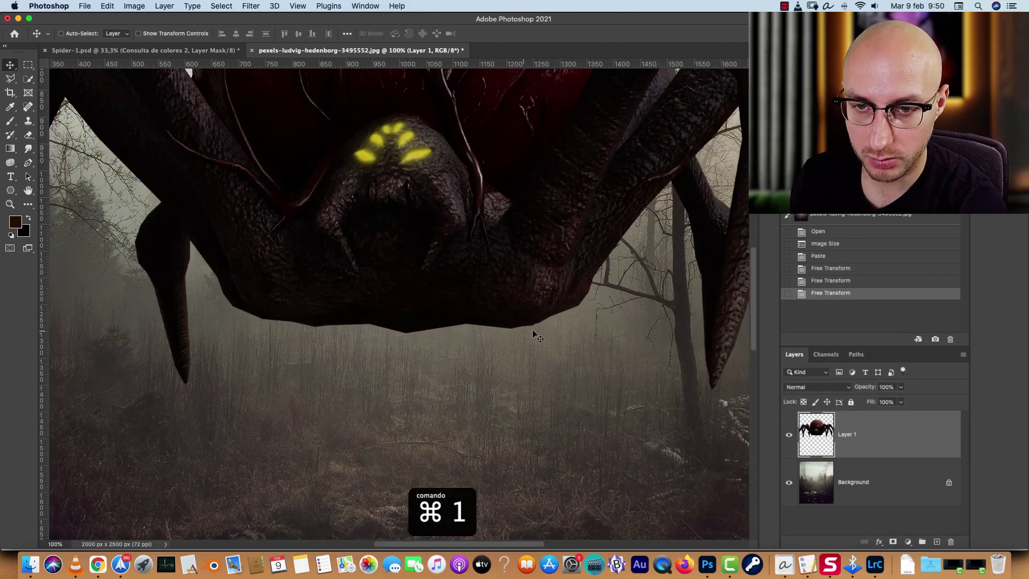
key(super+0)
Try a split Blend If on Layer 1, cancel it, hide Layer 1 and select Background
double_click(907, 428)
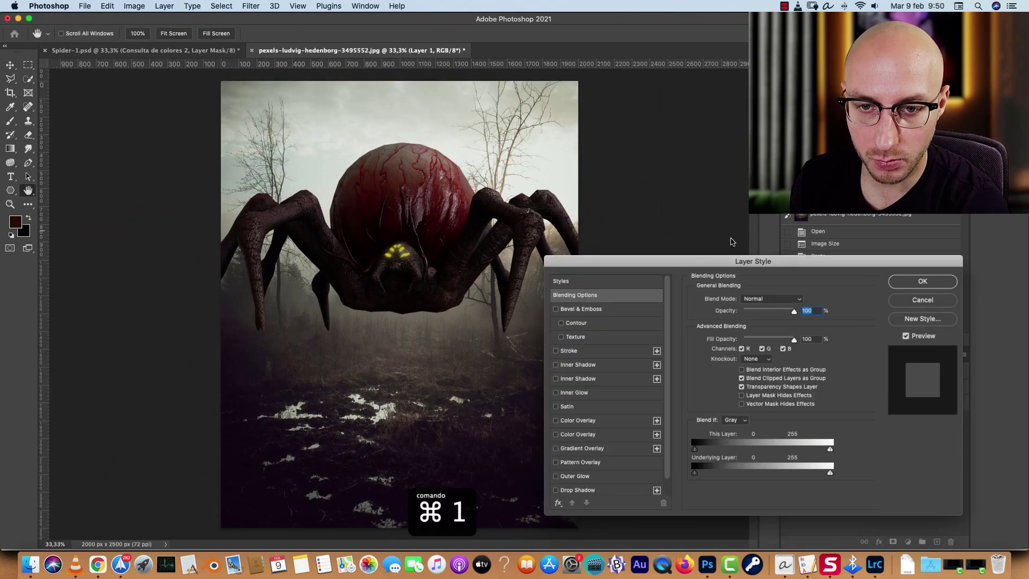
key(alt)
drag(695, 474, 753, 480)
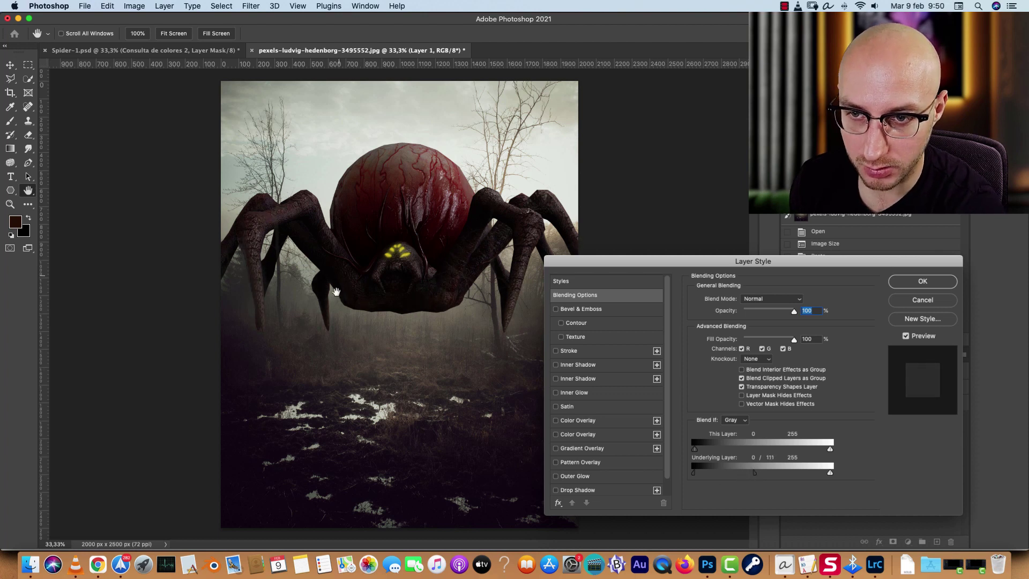
click(922, 299)
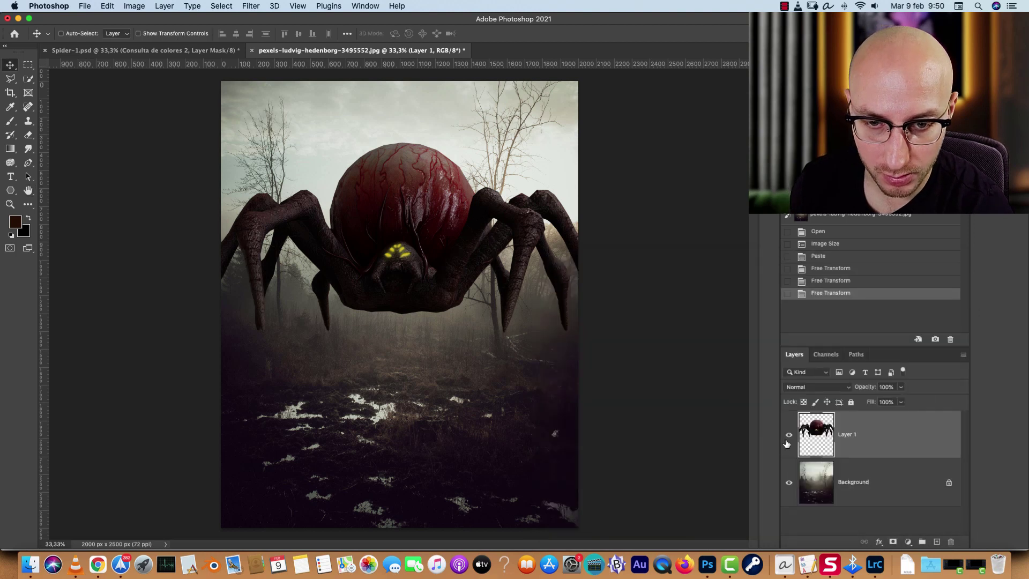
click(788, 434)
click(871, 486)
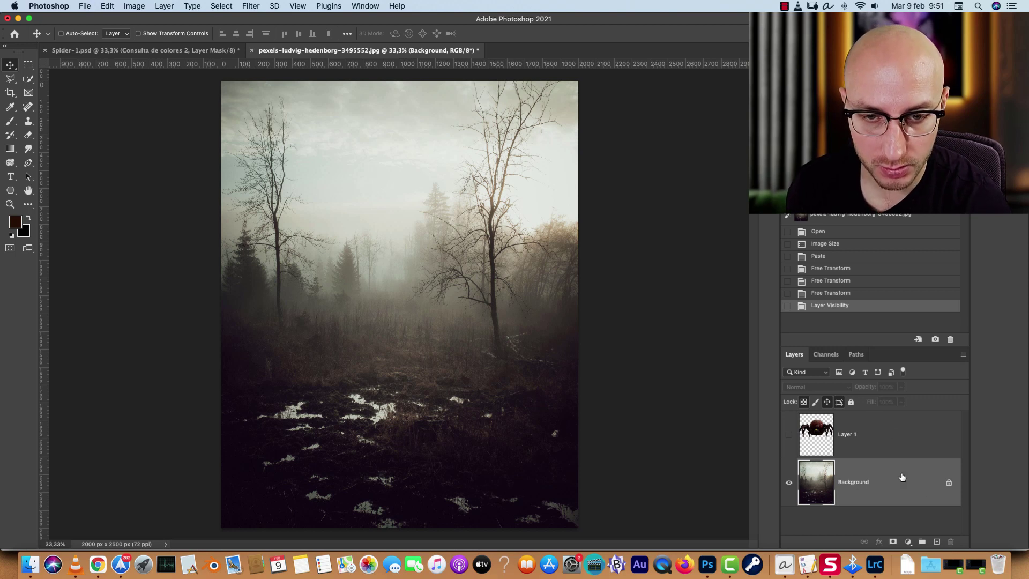
Compare the Red, Green and Blue channels, leave Blue showing, and launch Image > Calculations
click(827, 355)
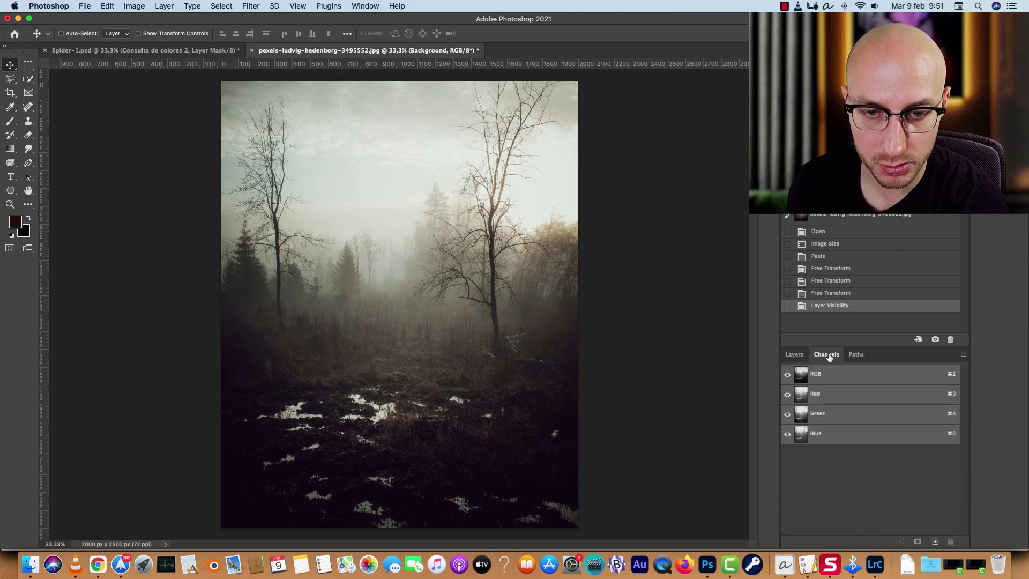
click(842, 445)
click(839, 420)
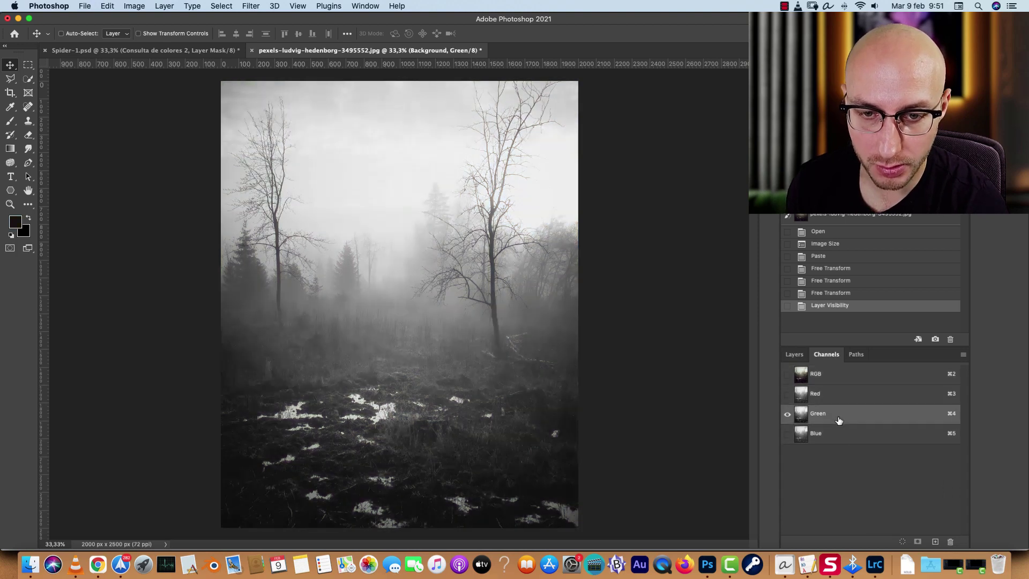
click(836, 403)
click(839, 427)
click(839, 420)
click(837, 397)
click(839, 417)
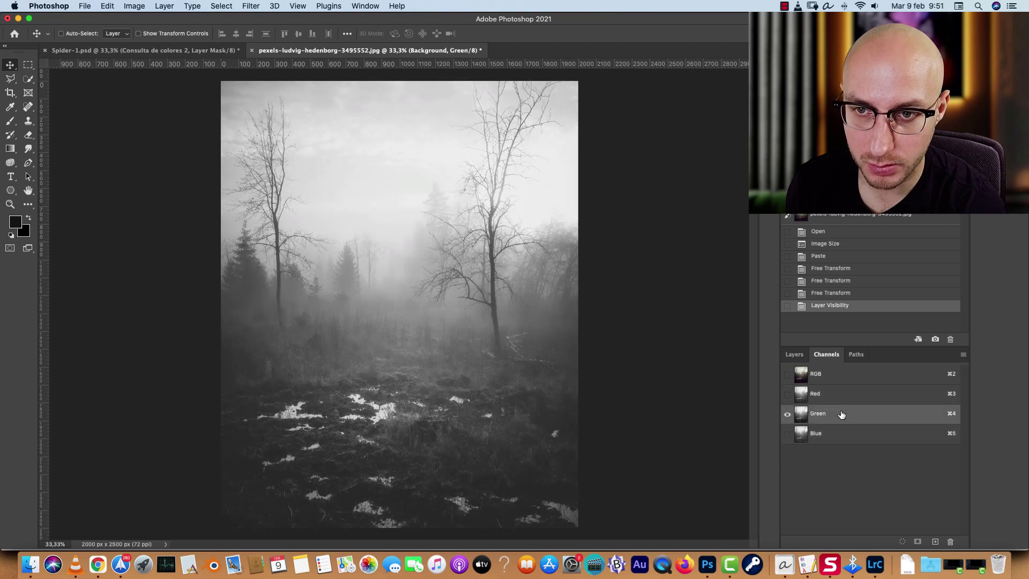
click(842, 432)
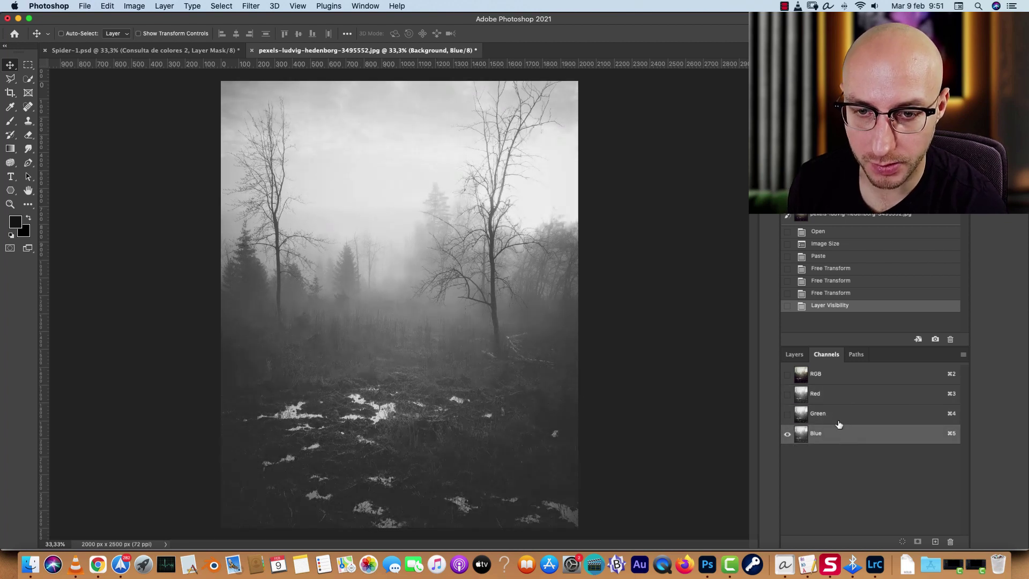
click(134, 6)
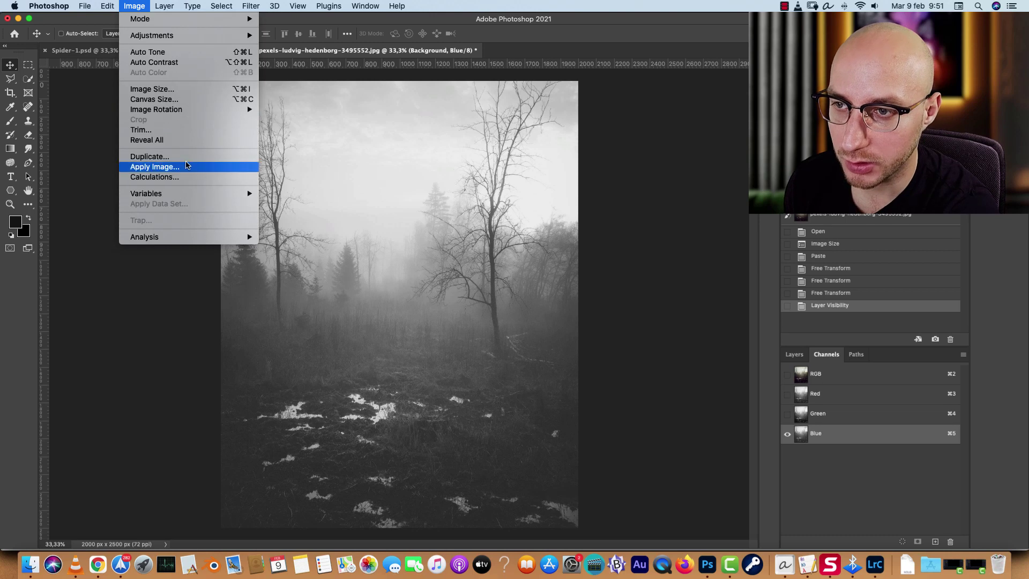
click(161, 175)
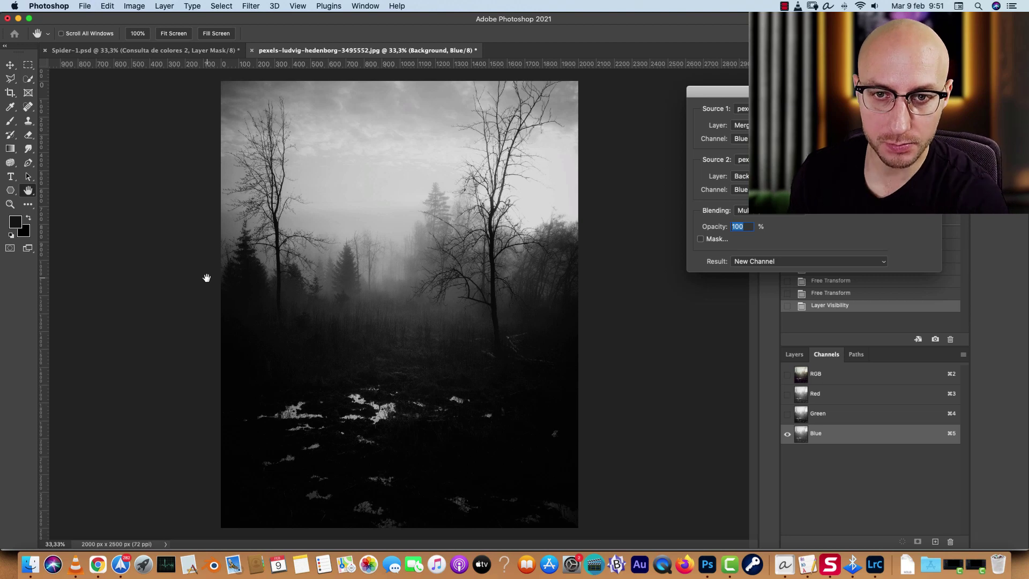
Set Calculations Source 1 to the forest photo, Merged layer, Blue channel
drag(807, 94, 743, 279)
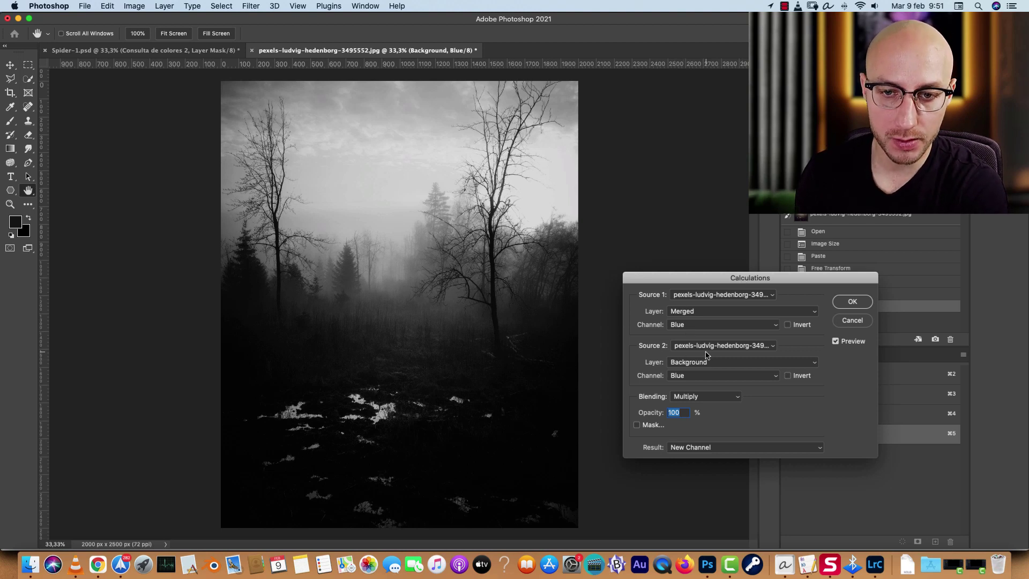
click(707, 326)
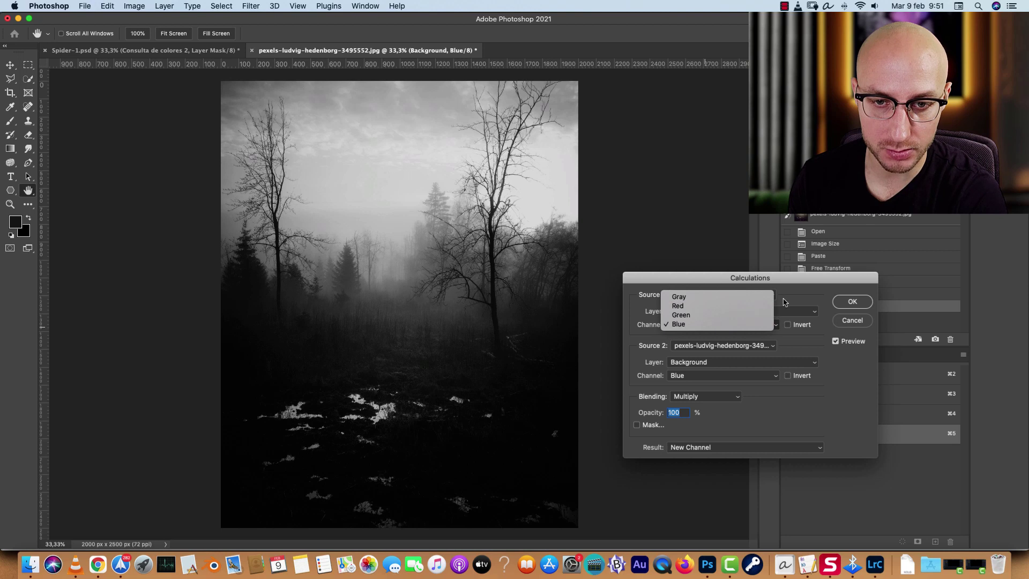
click(732, 373)
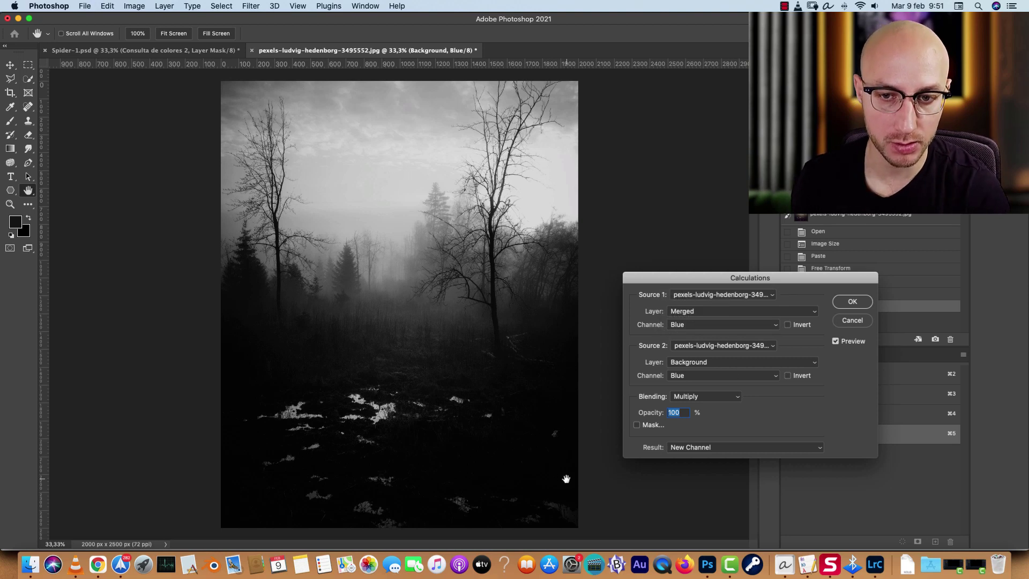
click(706, 312)
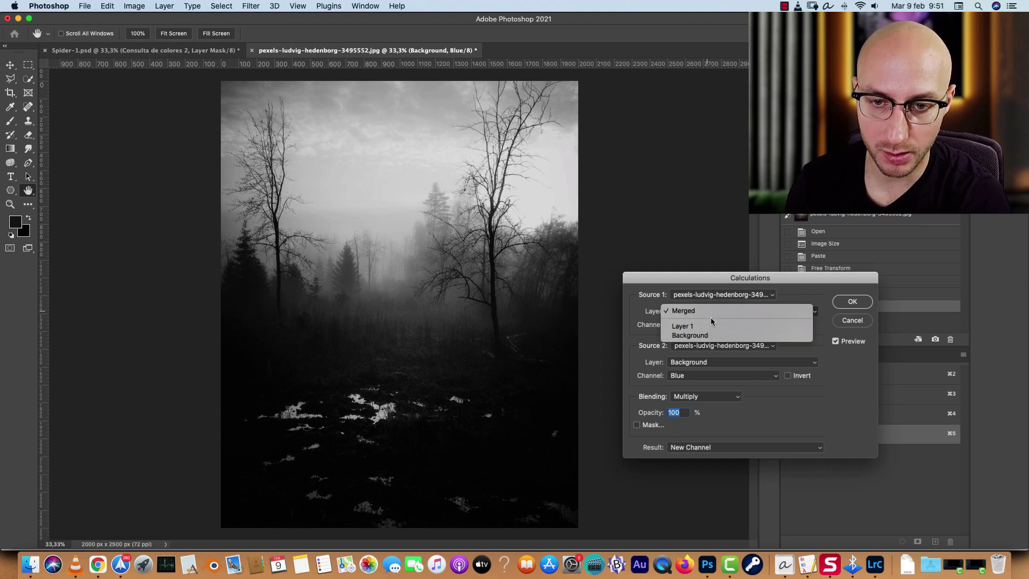
click(786, 290)
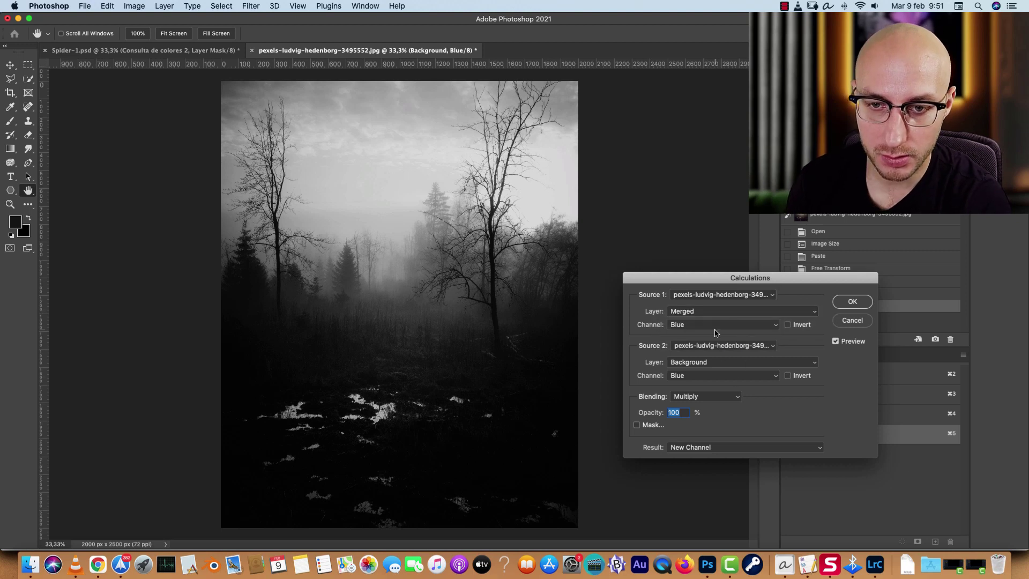
click(713, 296)
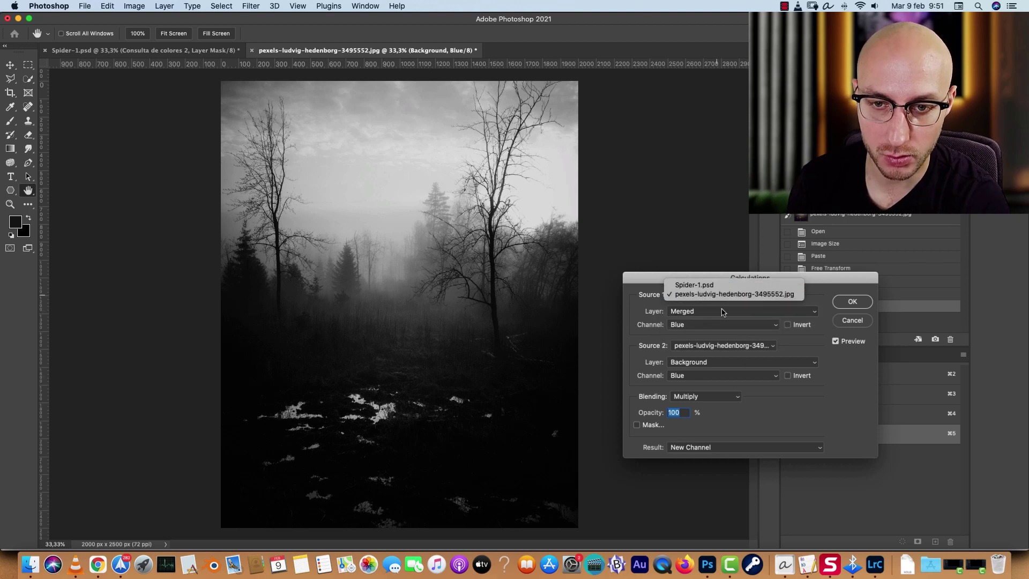
click(806, 344)
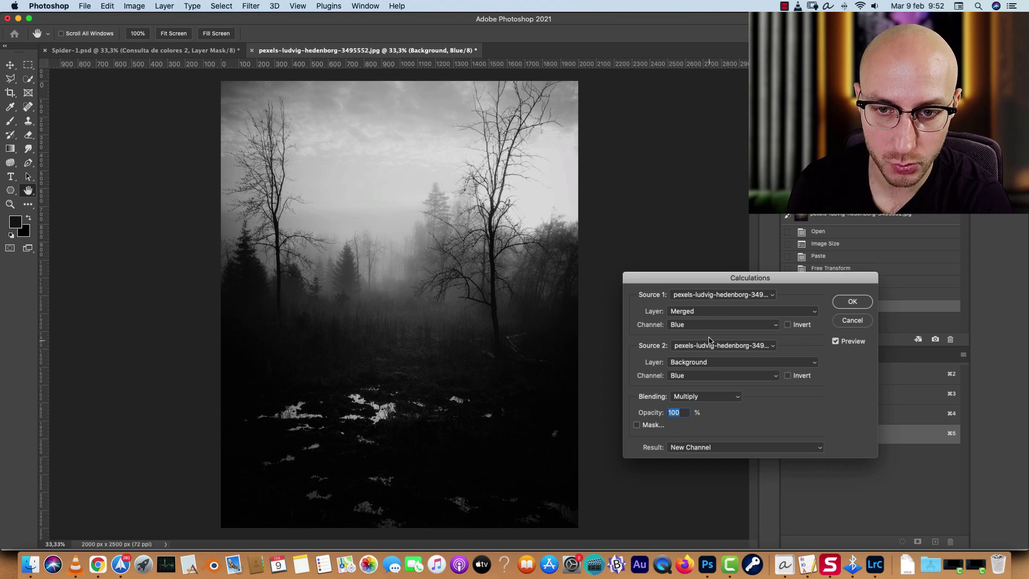
click(685, 327)
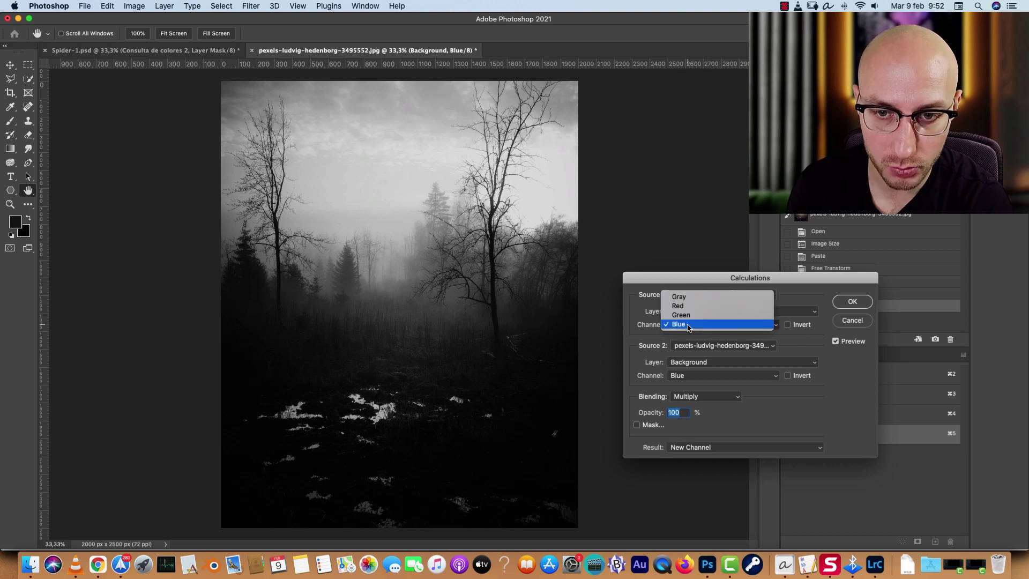
click(686, 324)
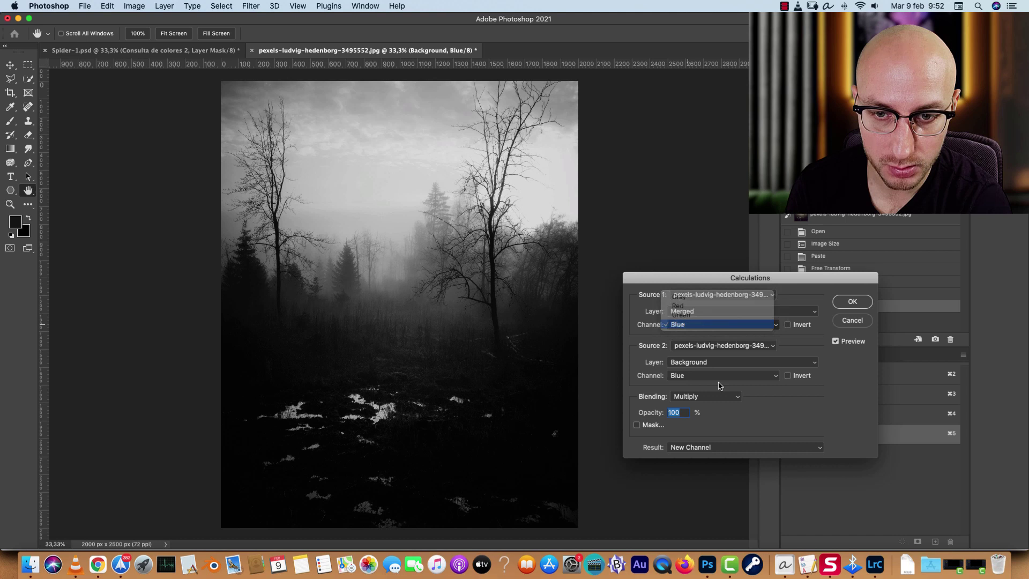
Set Source 2 to the forest photo's Blue channel as well
click(699, 351)
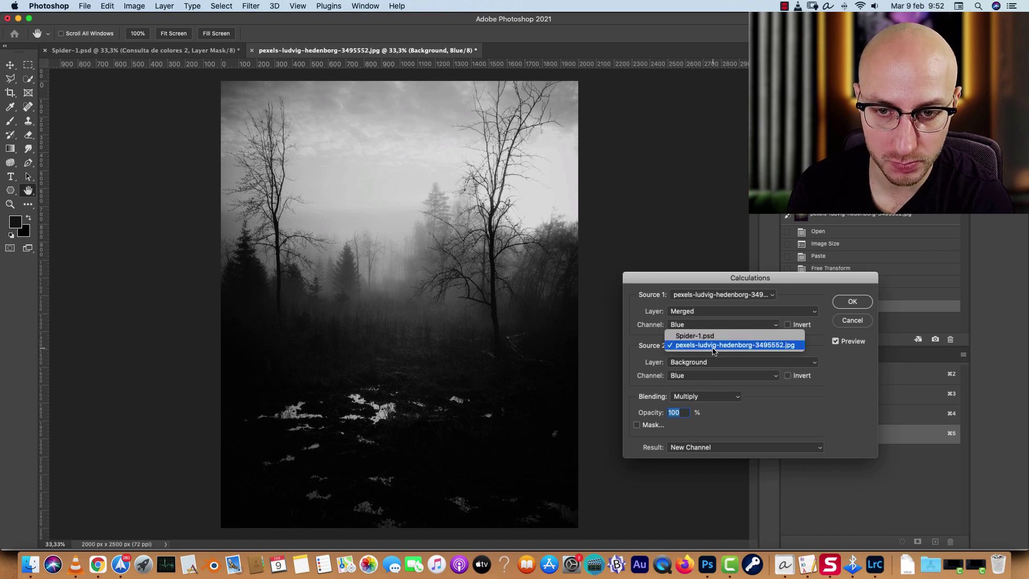
click(720, 358)
click(701, 375)
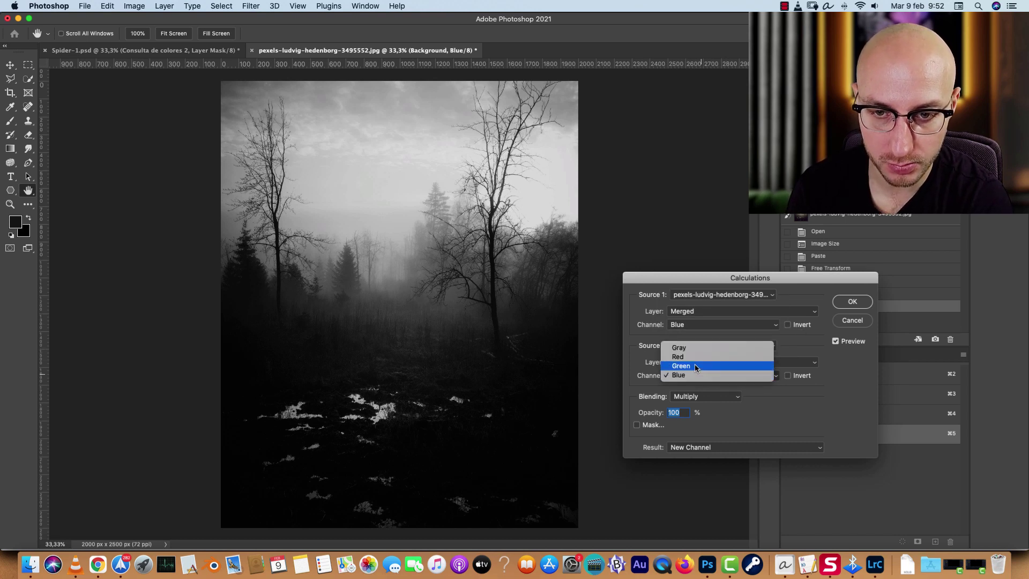
click(779, 408)
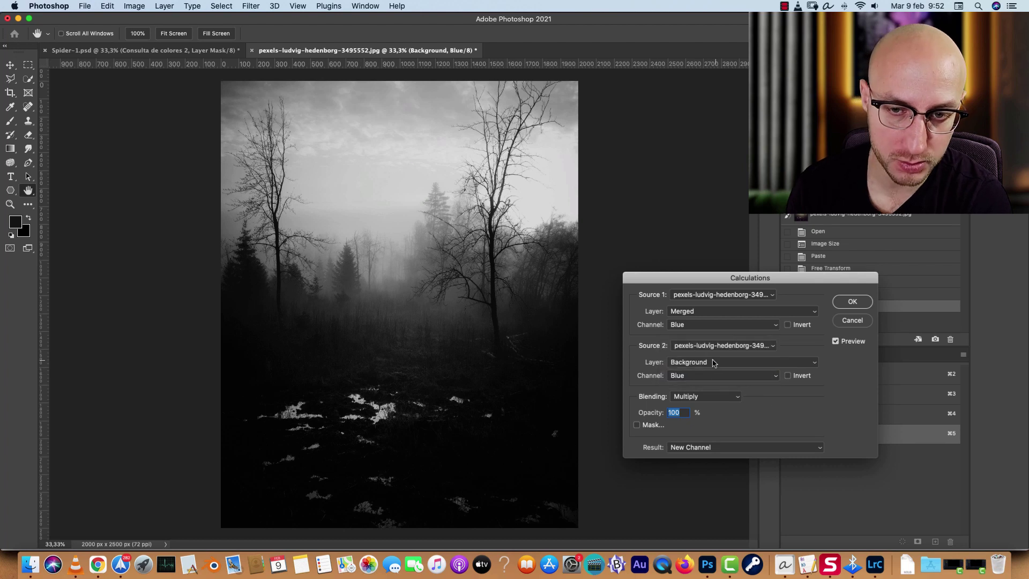
click(699, 399)
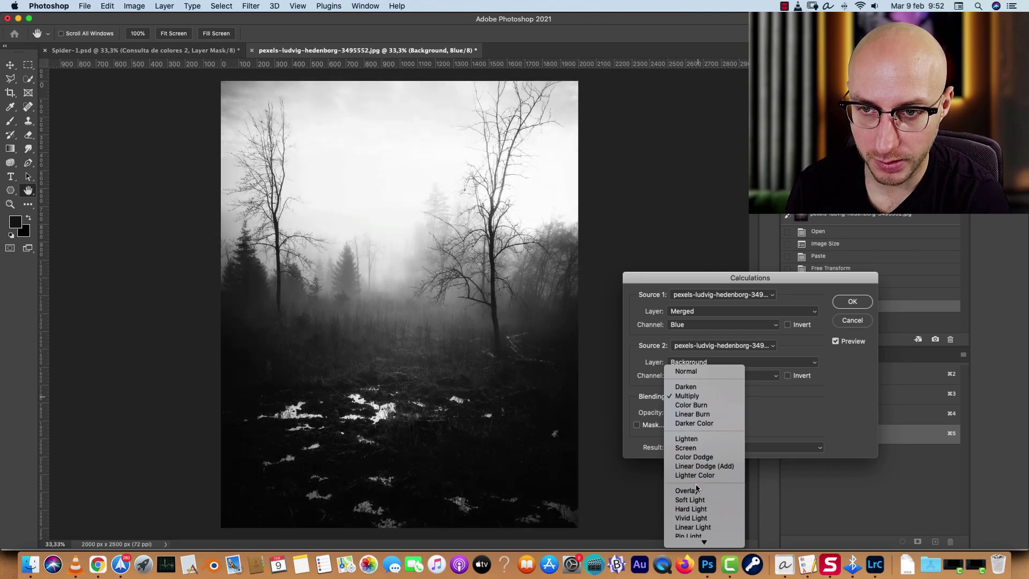
Try Vivid Light and Hard Mix blending, then settle on Linear Light
click(697, 518)
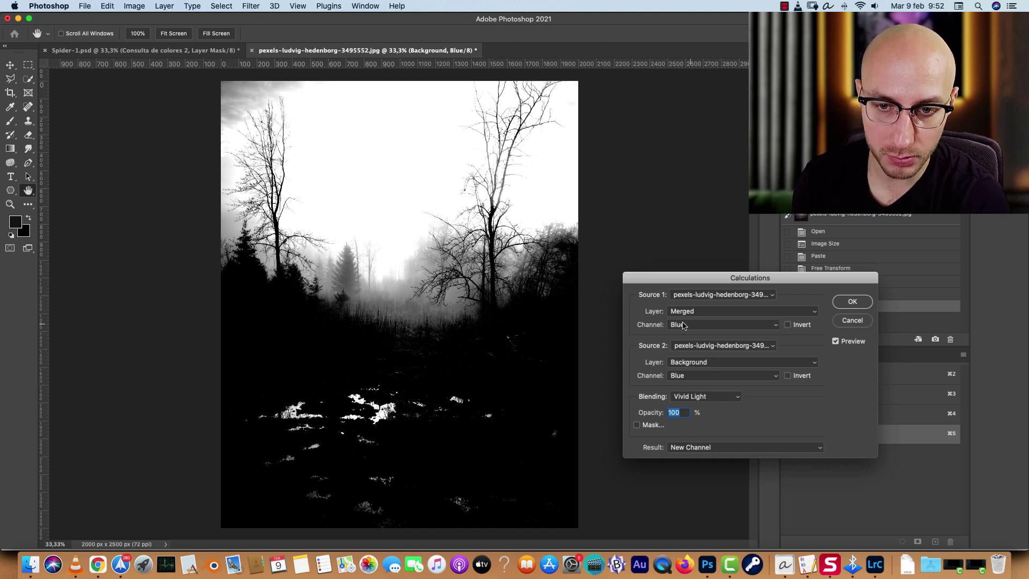
click(718, 398)
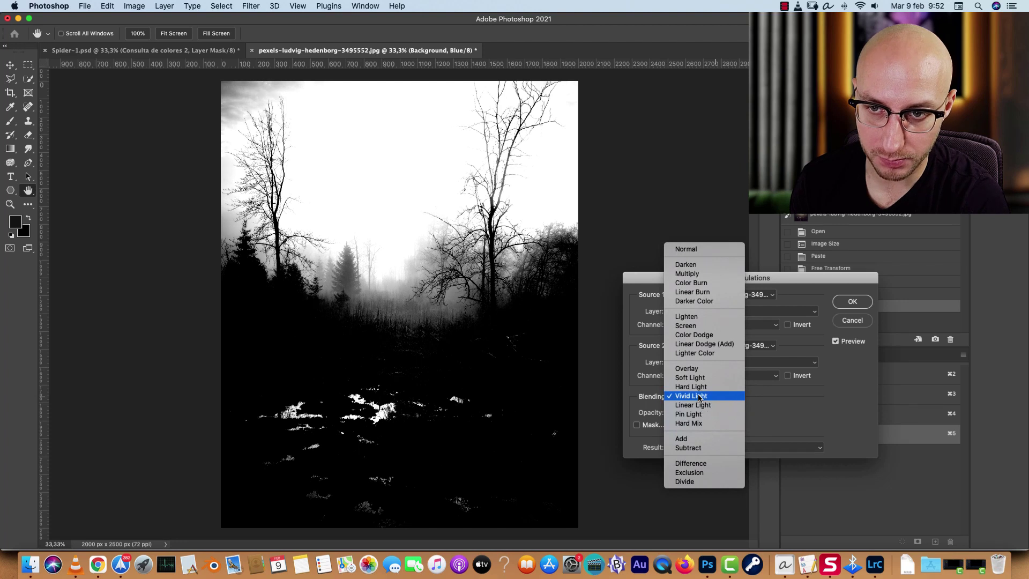
click(698, 423)
key(super+1)
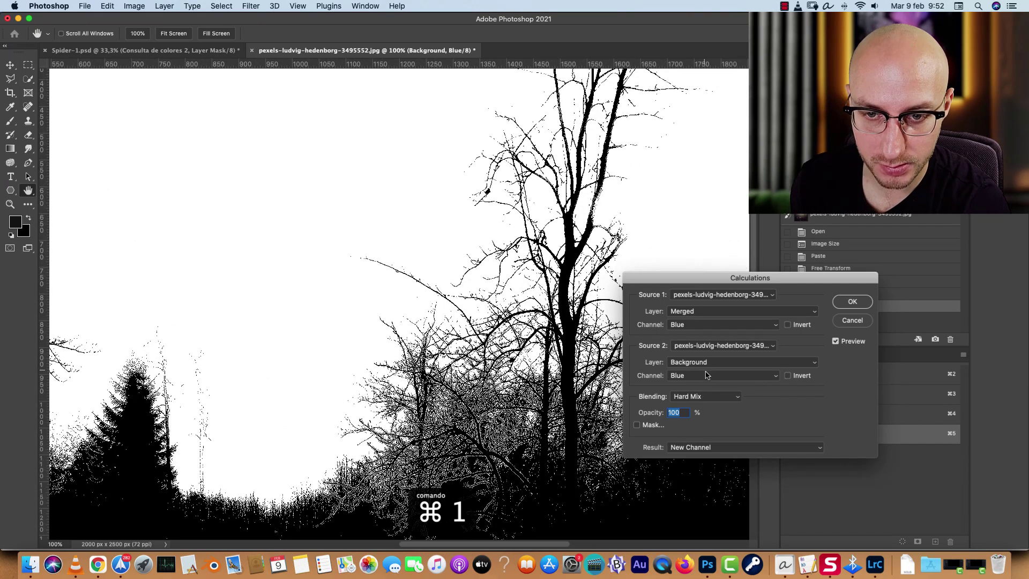
click(704, 396)
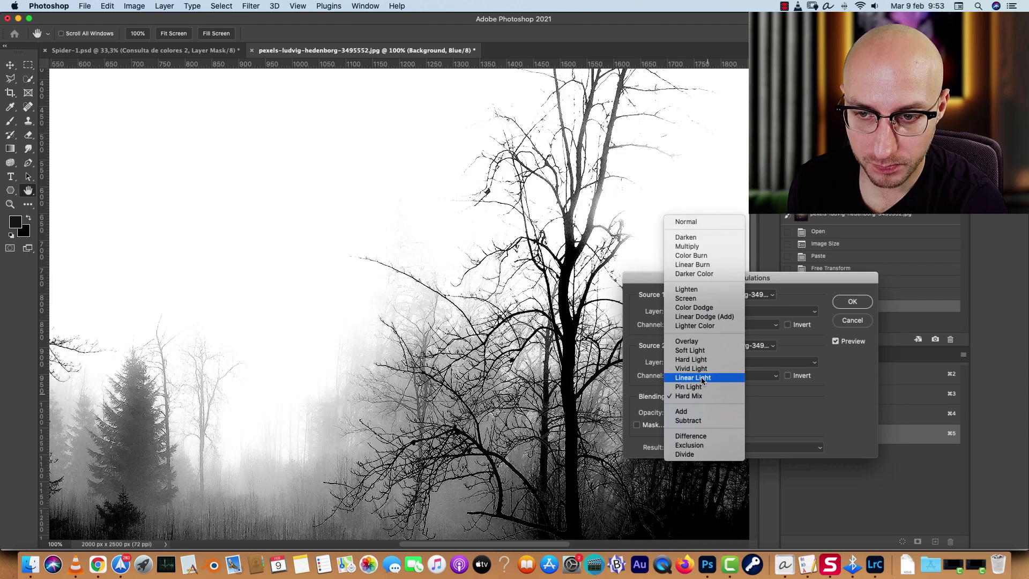
click(702, 378)
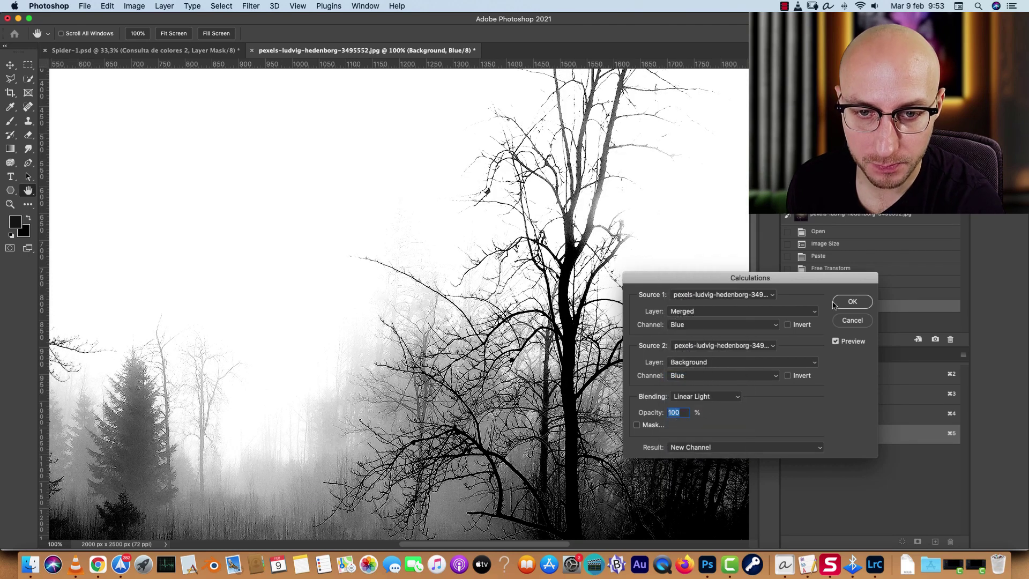
Switch Source 2 to the Green channel and tick Invert on both sources
click(694, 376)
click(690, 367)
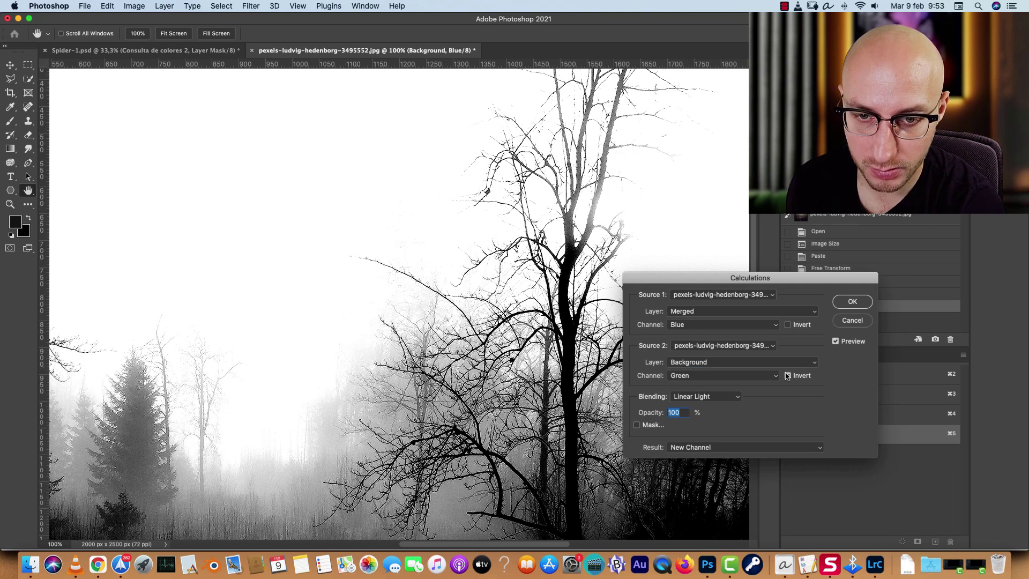
click(787, 376)
click(788, 325)
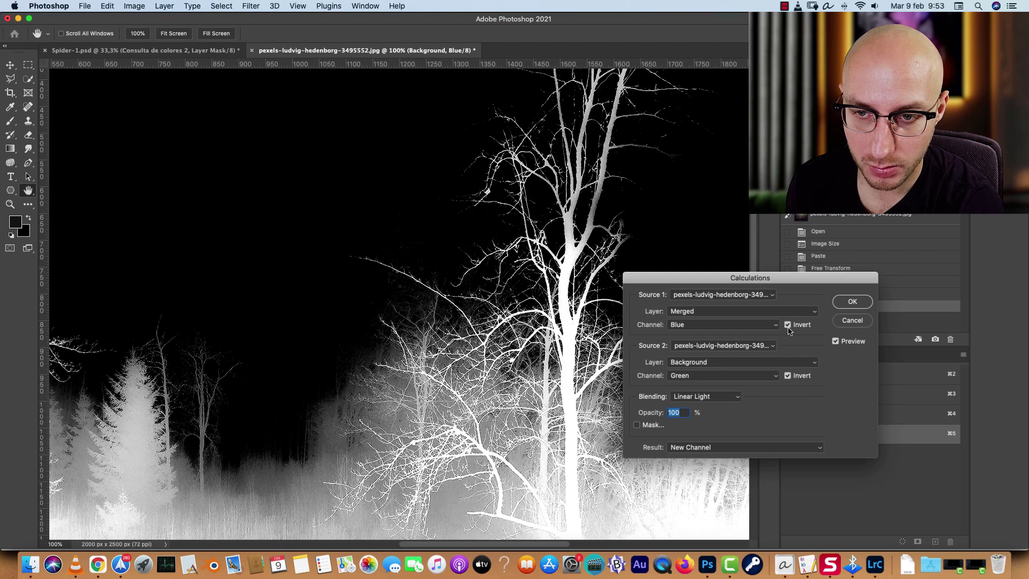
Create the calculation as the new Alpha 1 channel and zoom out to see the mask
click(852, 301)
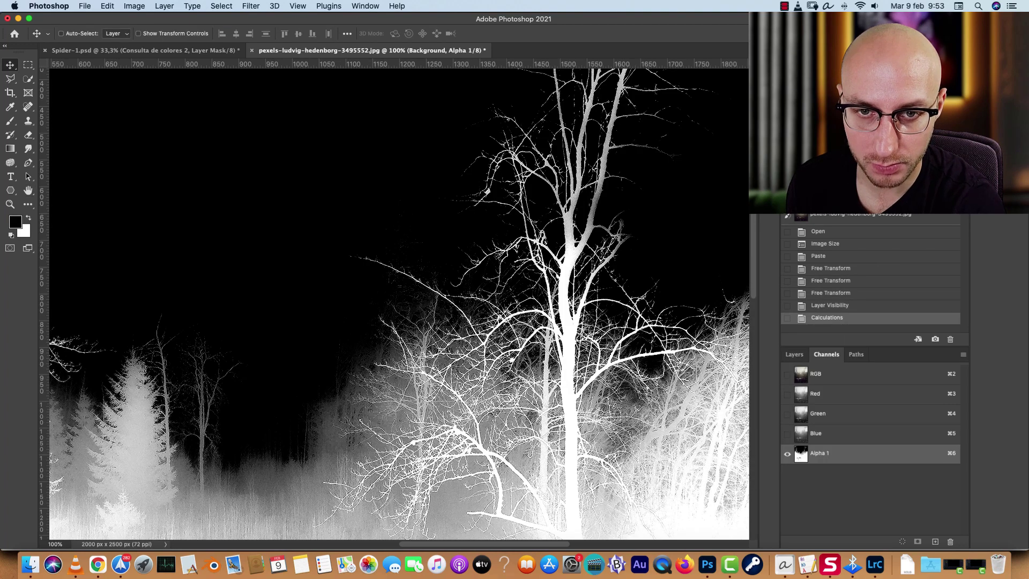
scroll(399, 303, left, 10)
scroll(394, 304, up, 3)
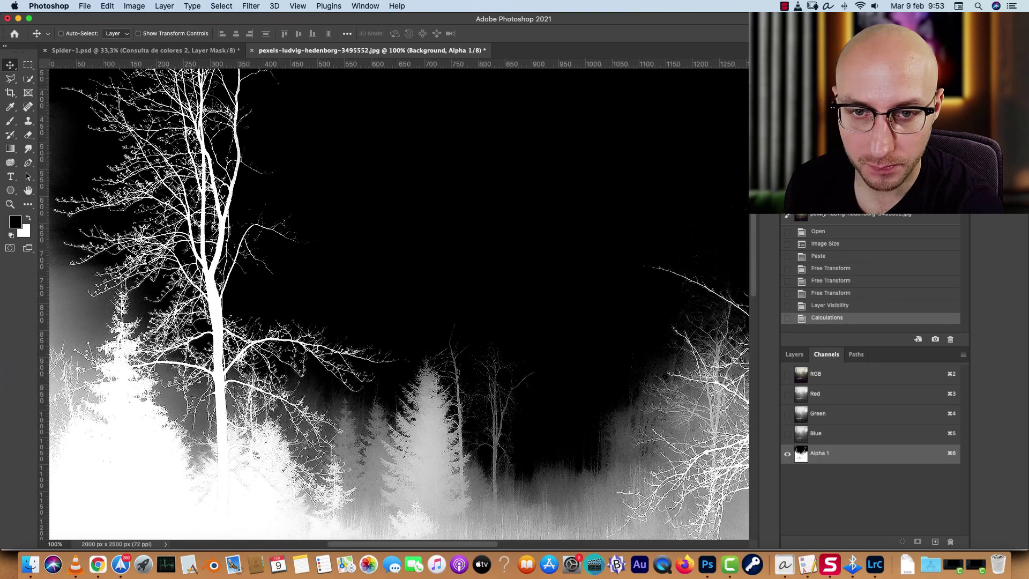
key(super+minus)
key(super+minus)
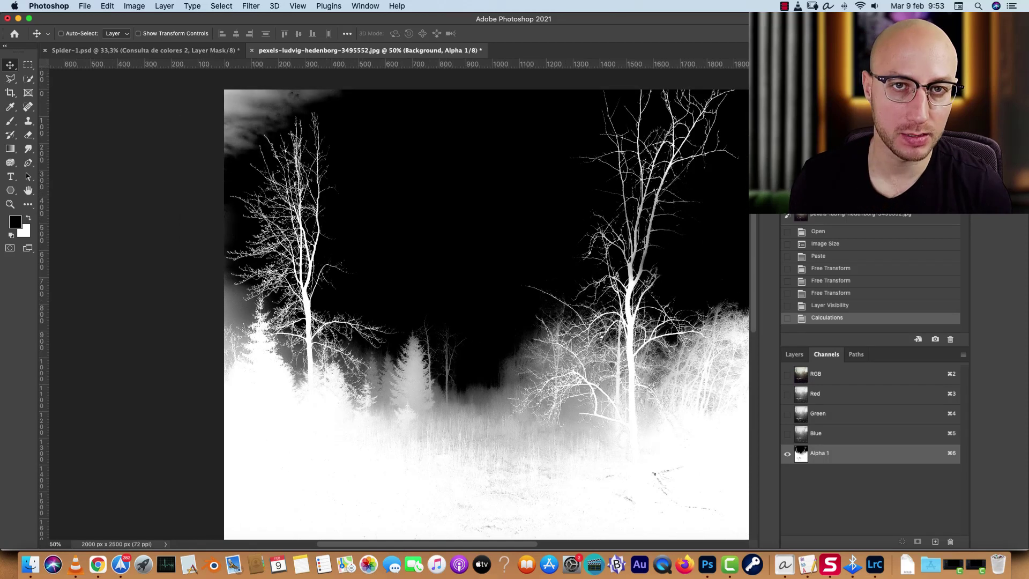
Load Alpha 1 as a selection and return to the full-colour RGB view
scroll(633, 385, down, 3)
scroll(633, 385, right, 3)
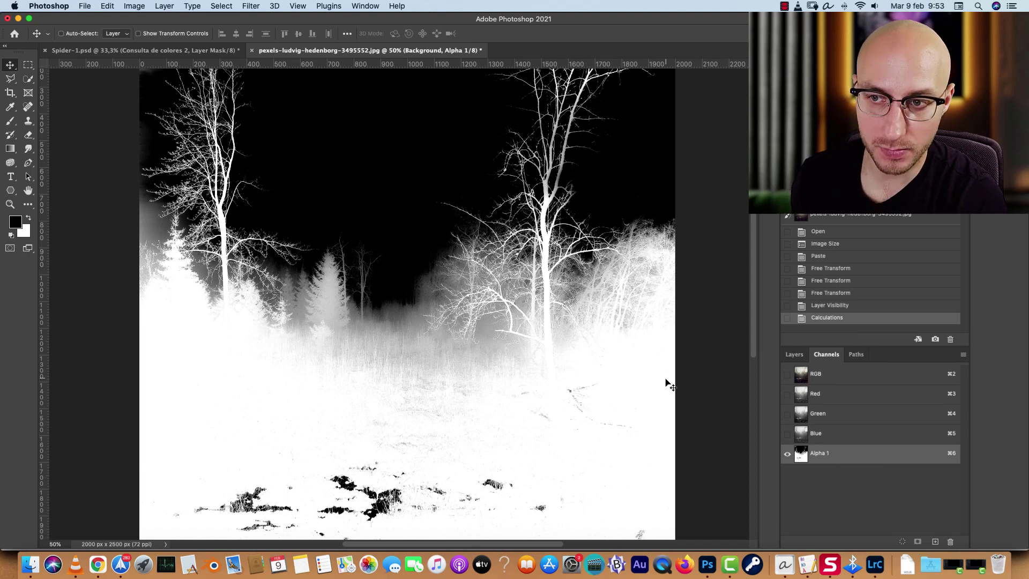
scroll(643, 348, up, 2)
scroll(643, 348, left, 1)
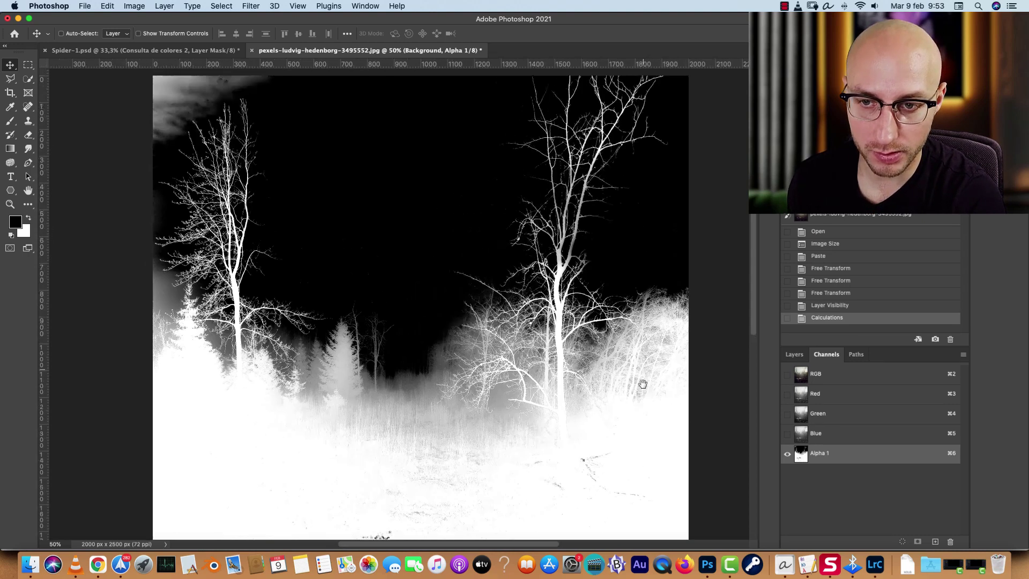
super+click(800, 458)
click(860, 380)
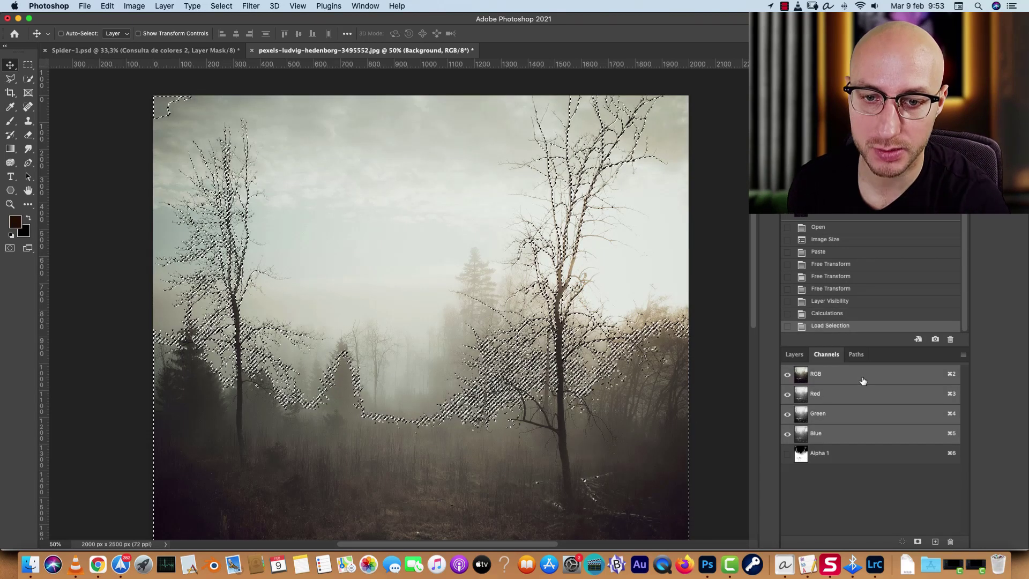
Reload the Alpha 1 tree selection and return to the RGB image and Layers panel
click(795, 356)
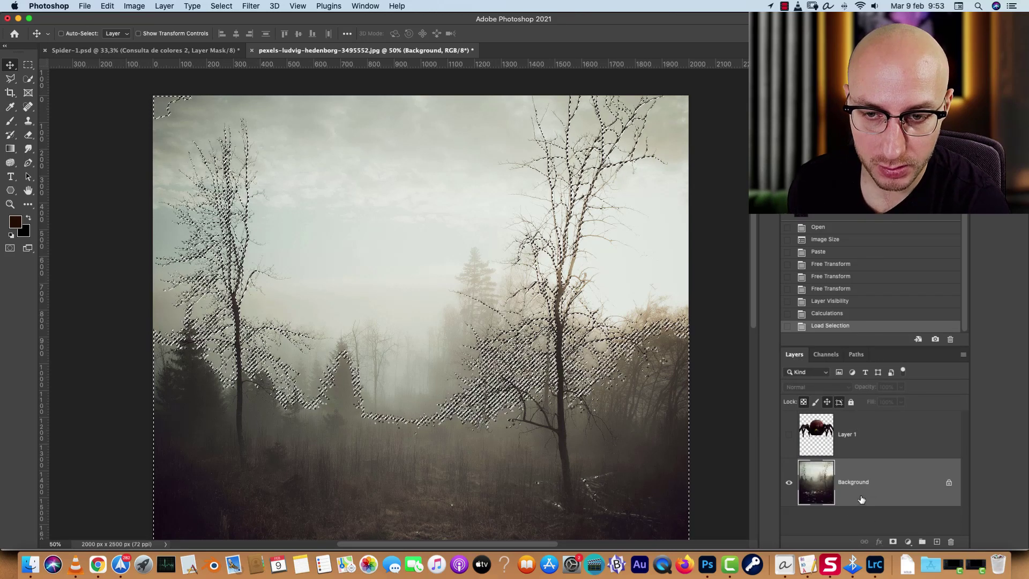
click(825, 354)
click(804, 454)
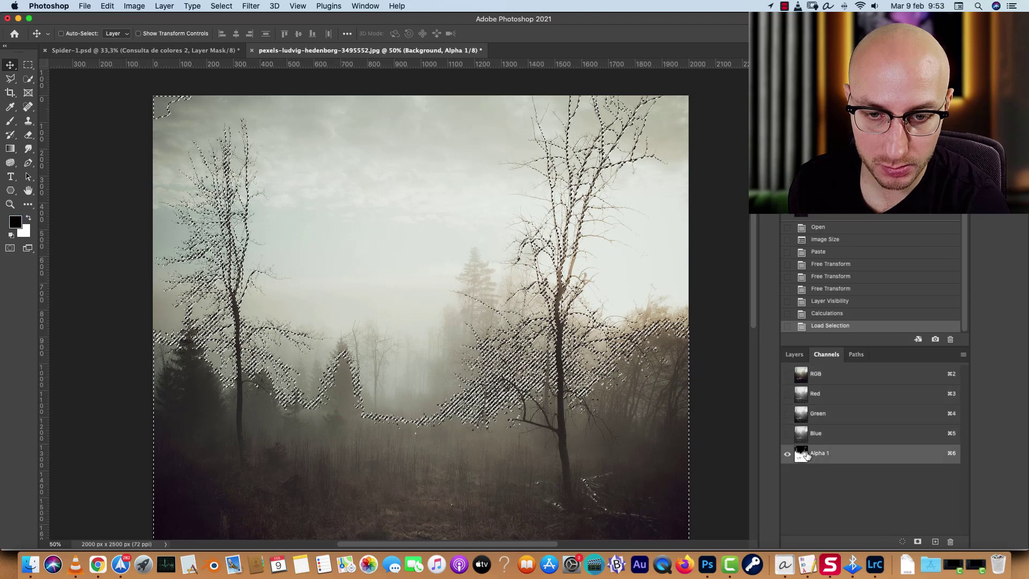
super+click(802, 454)
click(825, 377)
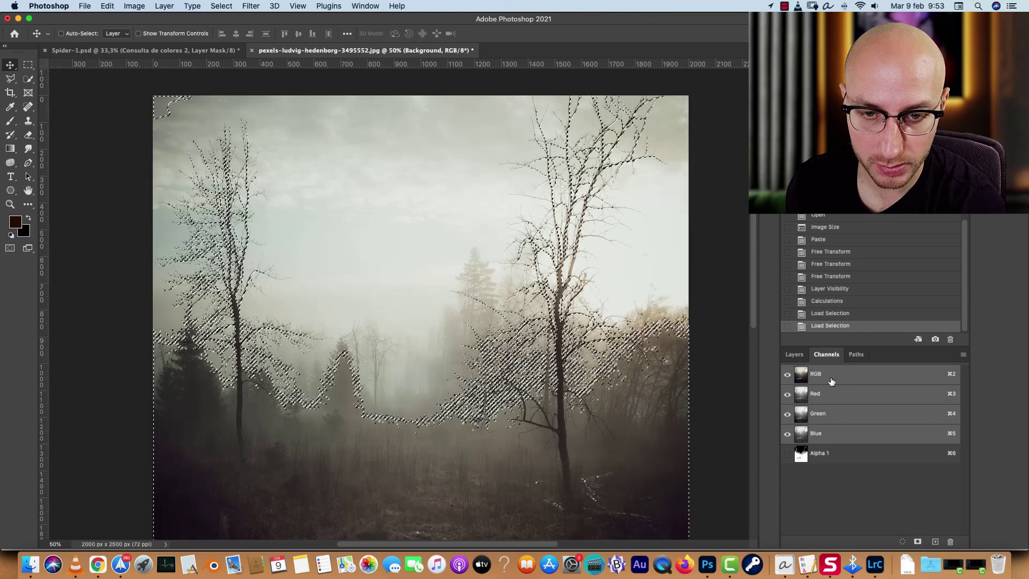
click(795, 354)
Show Layer 1, add a layer mask from the tree selection, and invert it
click(868, 434)
click(789, 434)
click(892, 542)
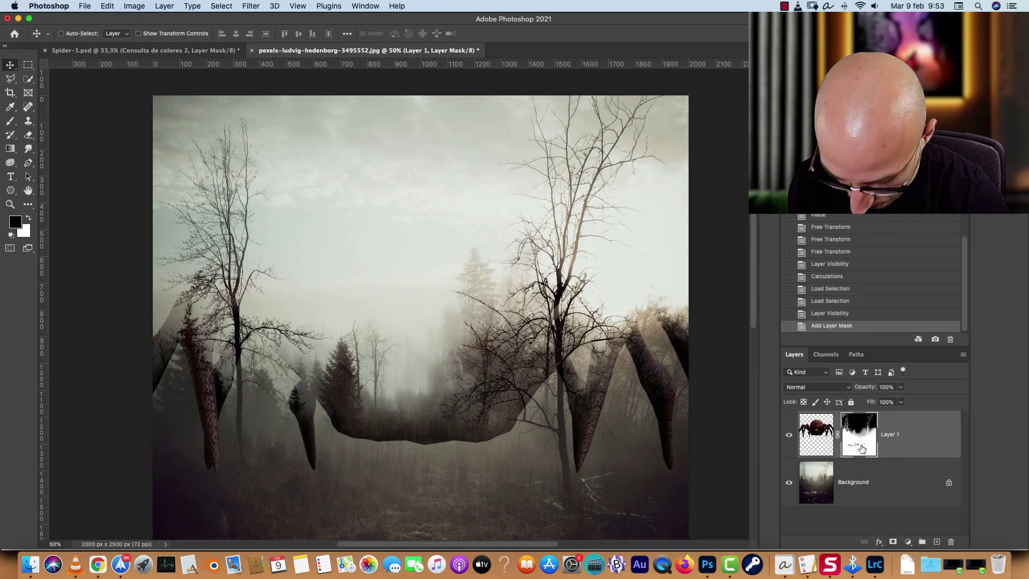
key(super+i)
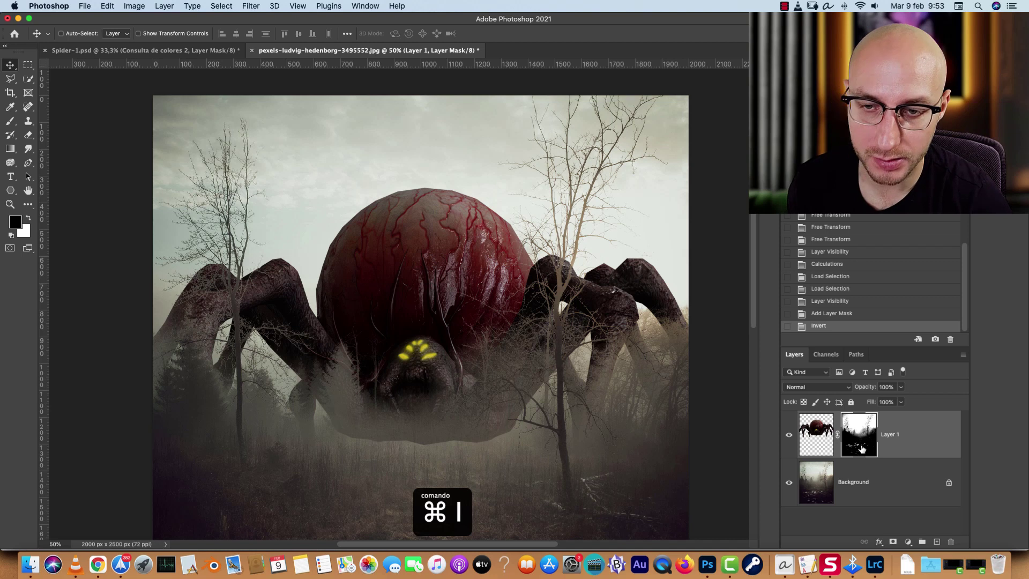
Inspect the masked spider at 100% and load the spider layer's outline as a selection
key(super+1)
drag(623, 305, 462, 412)
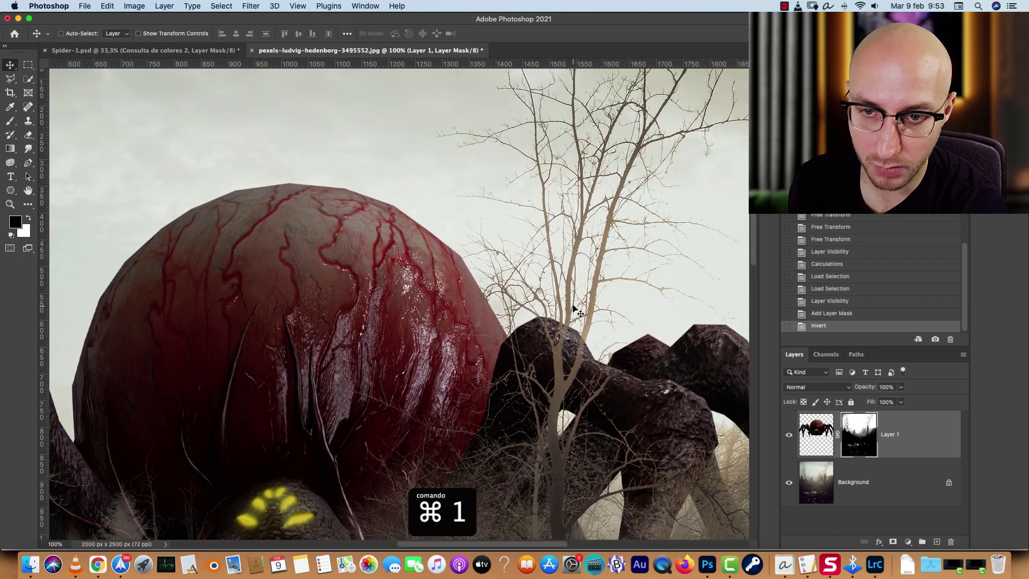
mouse_move(591, 395)
mouse_down()
mouse_move(616, 258)
mouse_move(680, 391)
mouse_move(663, 384)
mouse_move(668, 413)
mouse_move(597, 394)
mouse_up()
key(super)
super+click(818, 438)
Deselect the spider outline and zoom out to frame the whole spider
key(b)
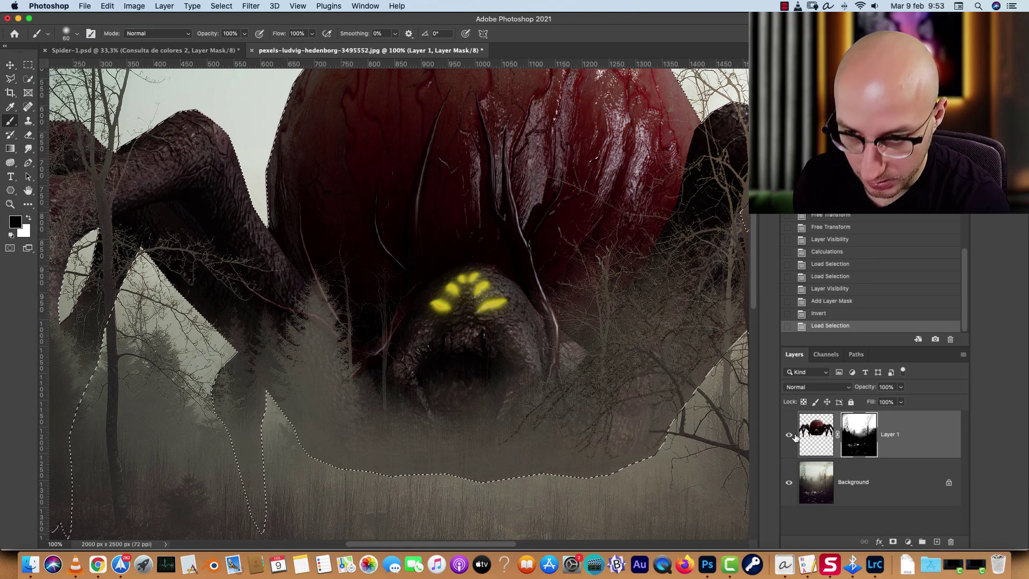
key(super+d)
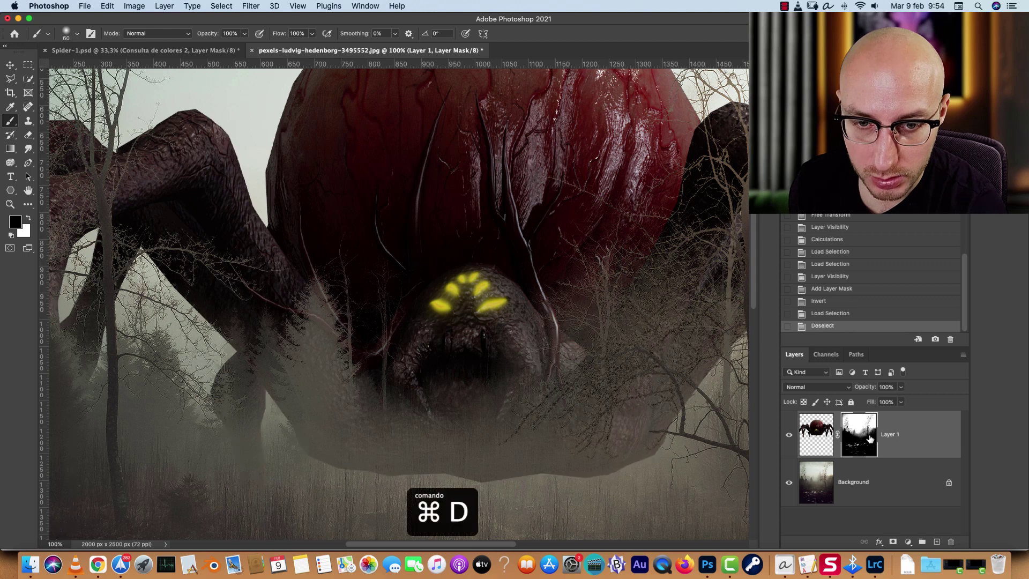
double_click(924, 457)
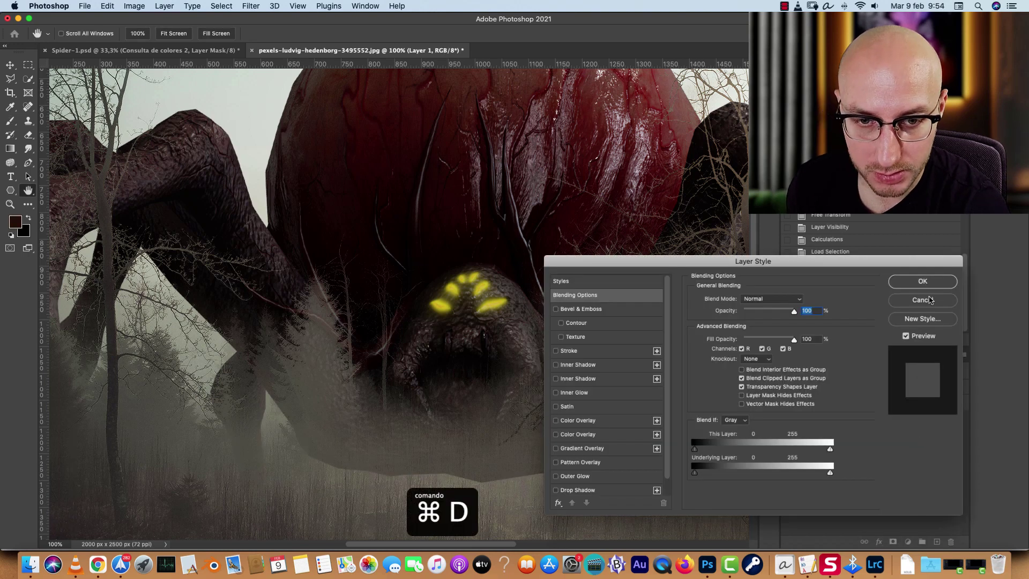
click(930, 300)
key(super+minus)
drag(617, 418, 576, 444)
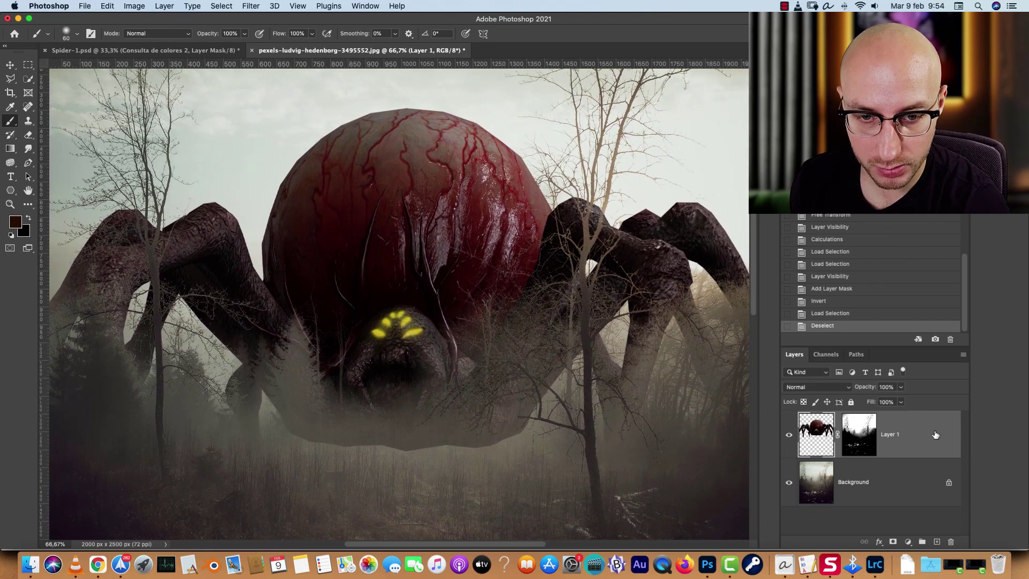
Split the Underlying Layer Blend If white handle to 121/167 on the spider layer and apply
double_click(935, 428)
drag(857, 271, 774, 246)
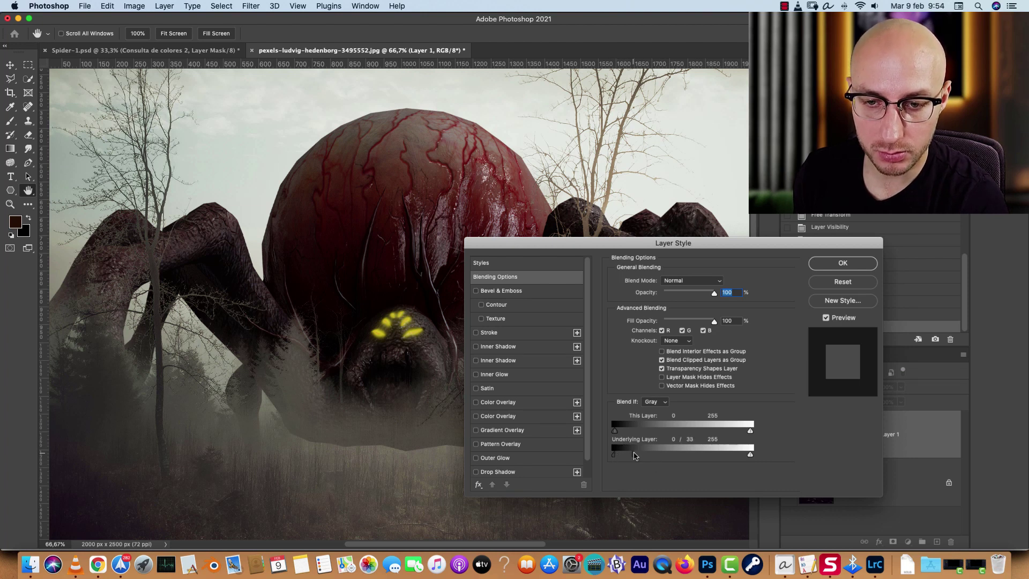
drag(634, 456, 653, 455)
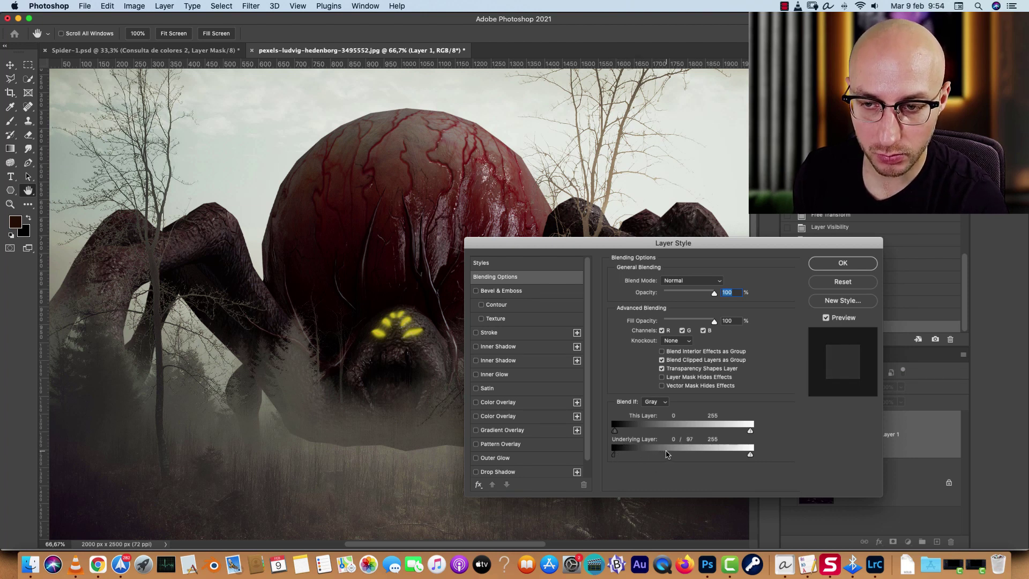
mouse_move(688, 451)
mouse_down()
mouse_move(643, 456)
mouse_move(702, 454)
mouse_move(662, 456)
mouse_move(688, 456)
mouse_up()
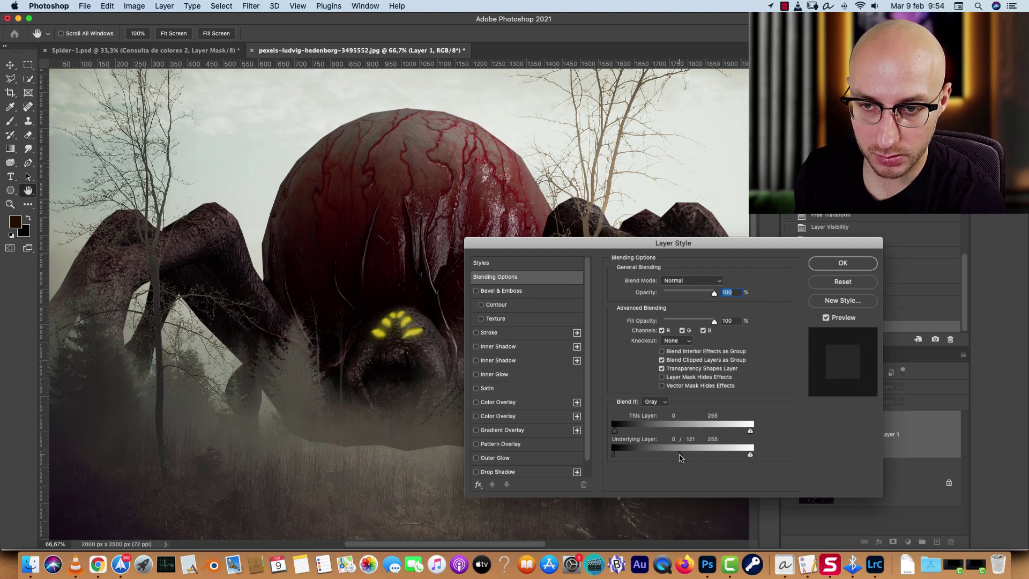
drag(732, 249, 458, 276)
drag(560, 274, 884, 260)
drag(807, 467, 760, 469)
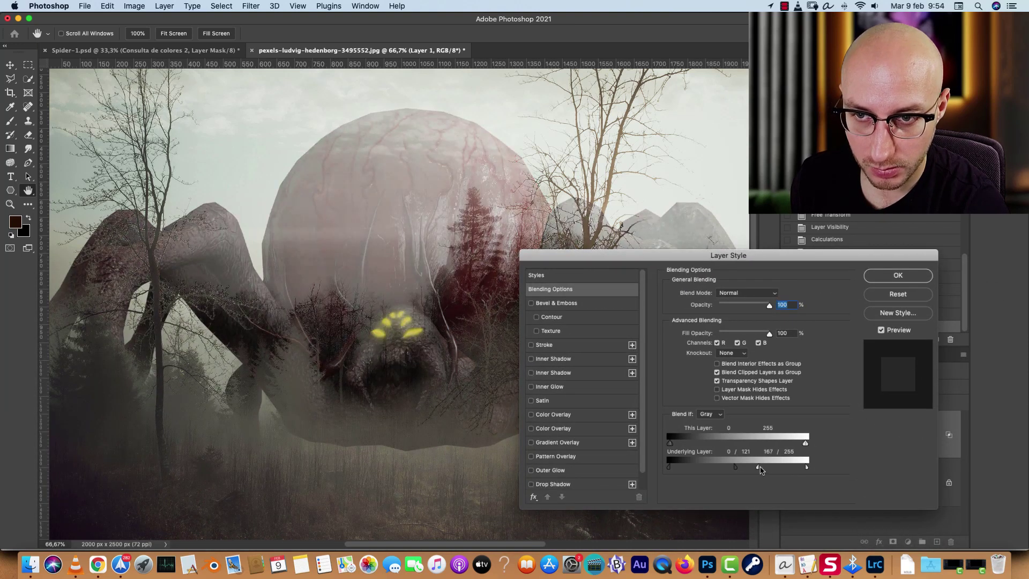
click(916, 280)
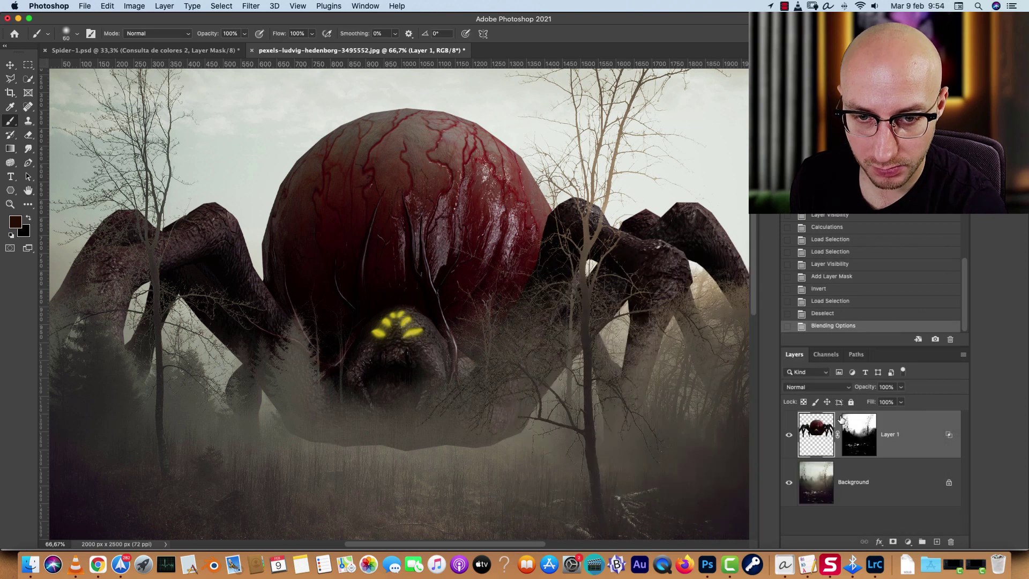
Target Layer 1's mask at 100% zoom and load the spider's outline as a selection
click(858, 438)
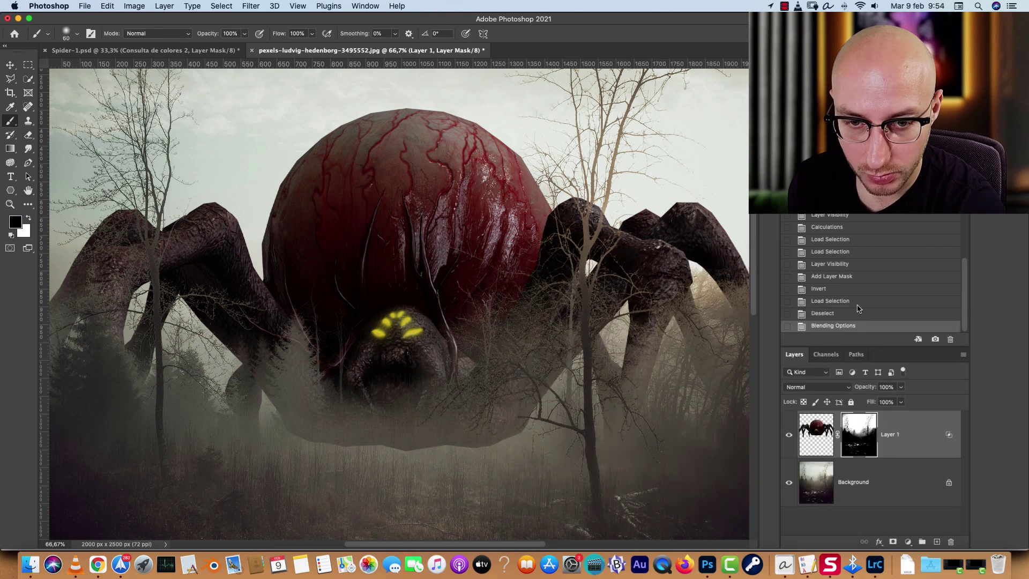
key(super+plus)
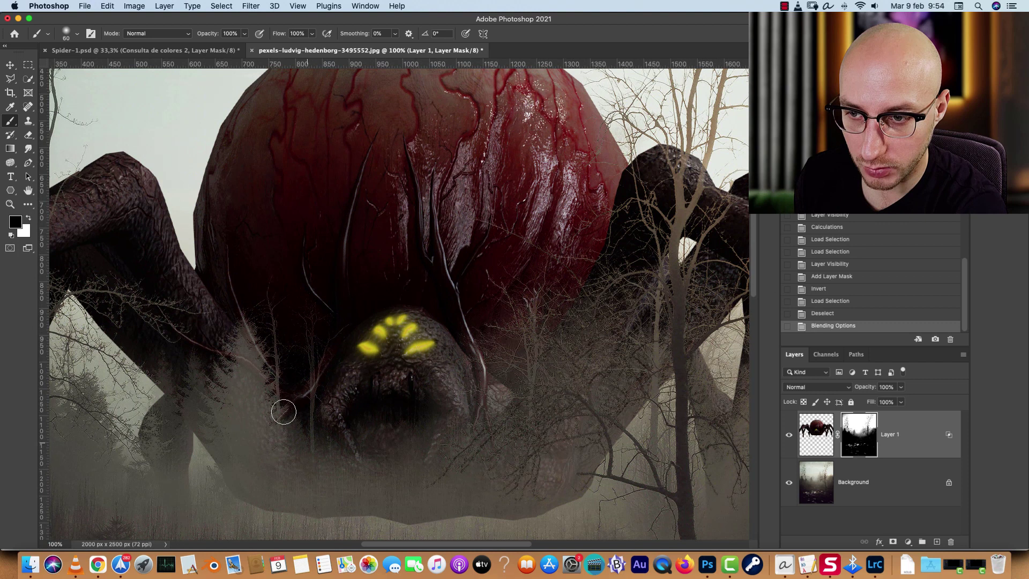
scroll(333, 401, right, 10)
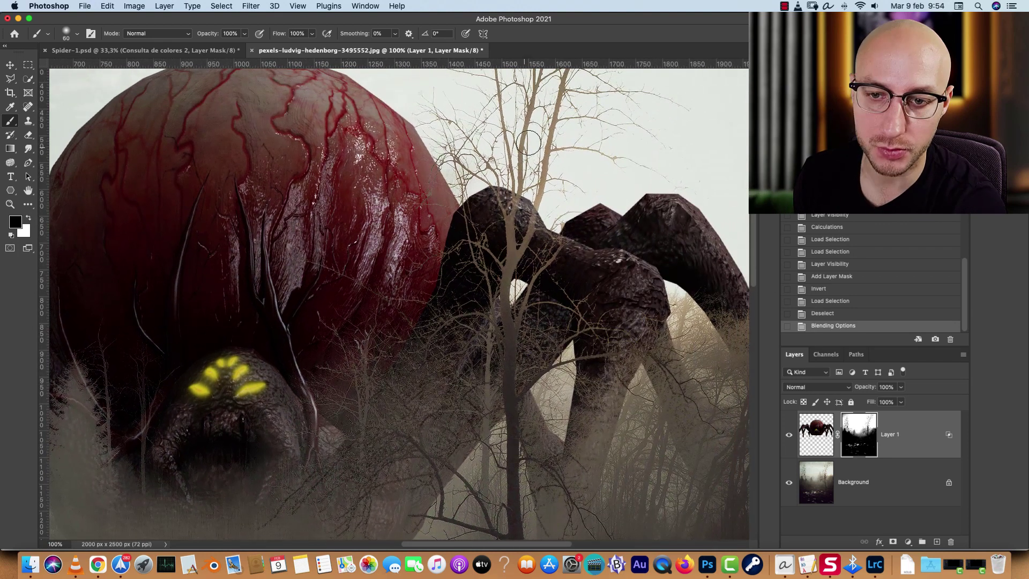
scroll(642, 385, right, 5)
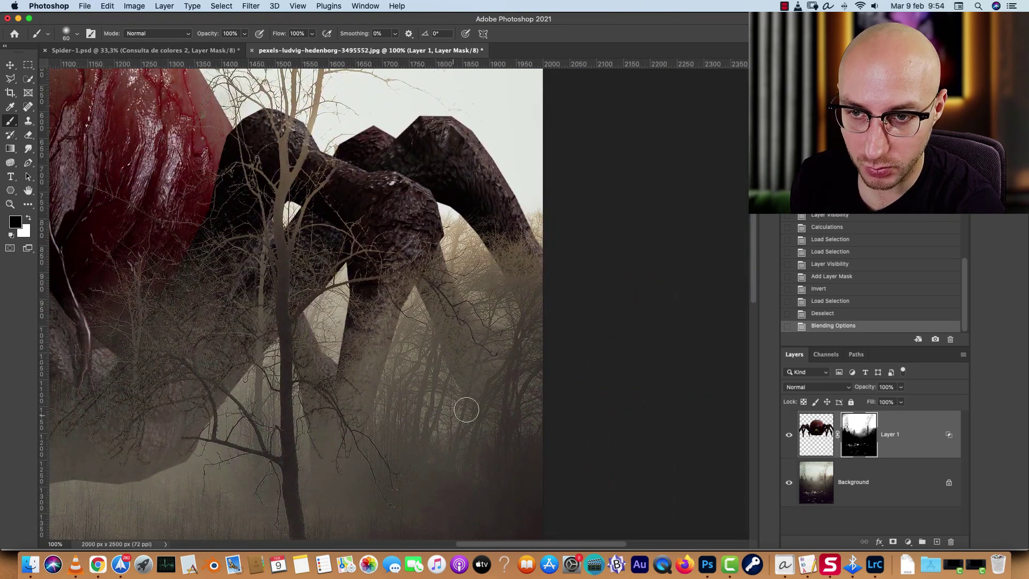
scroll(584, 396, down, 5)
scroll(584, 396, left, 8)
scroll(584, 397, up, 3)
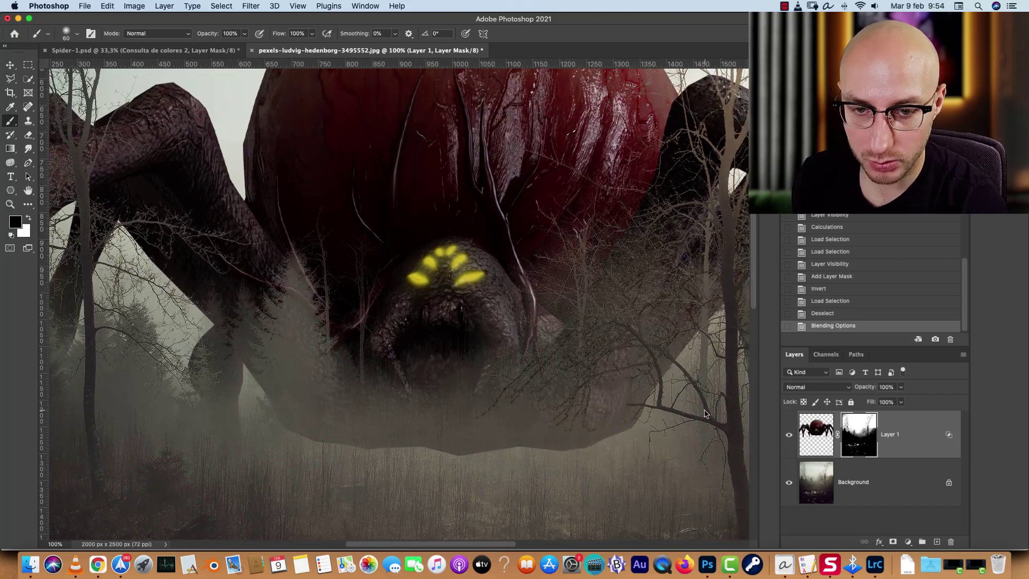
super+click(814, 435)
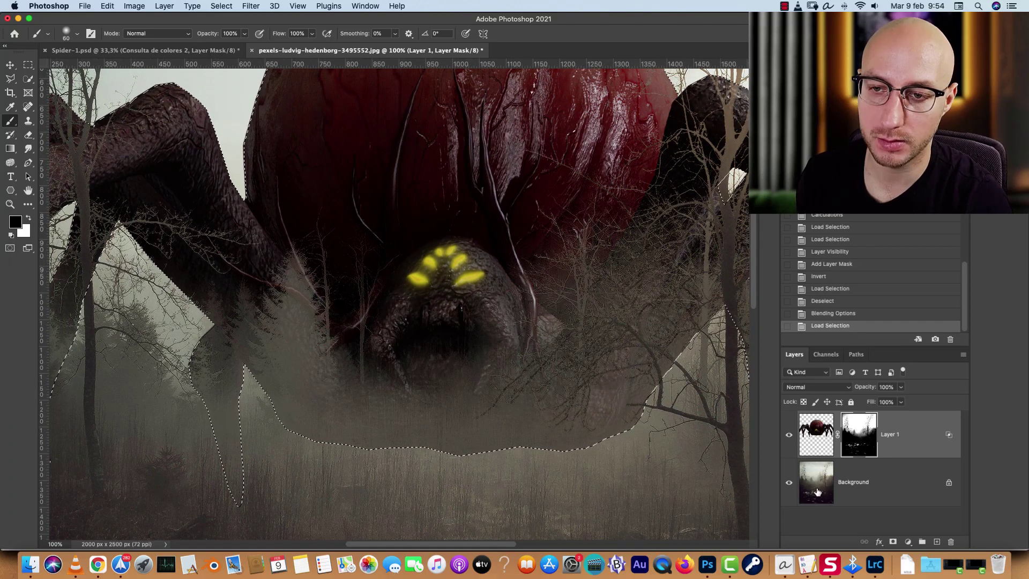
Paint black on the mask over the spider's body and lower-left leg, then deselect
key(bracketright)
key(bracketright)
key(bracketright)
key(bracketright)
key(bracketright)
key(bracketright)
key(bracketright)
key(bracketright)
key(bracketright)
drag(595, 228, 578, 257)
key(super+z)
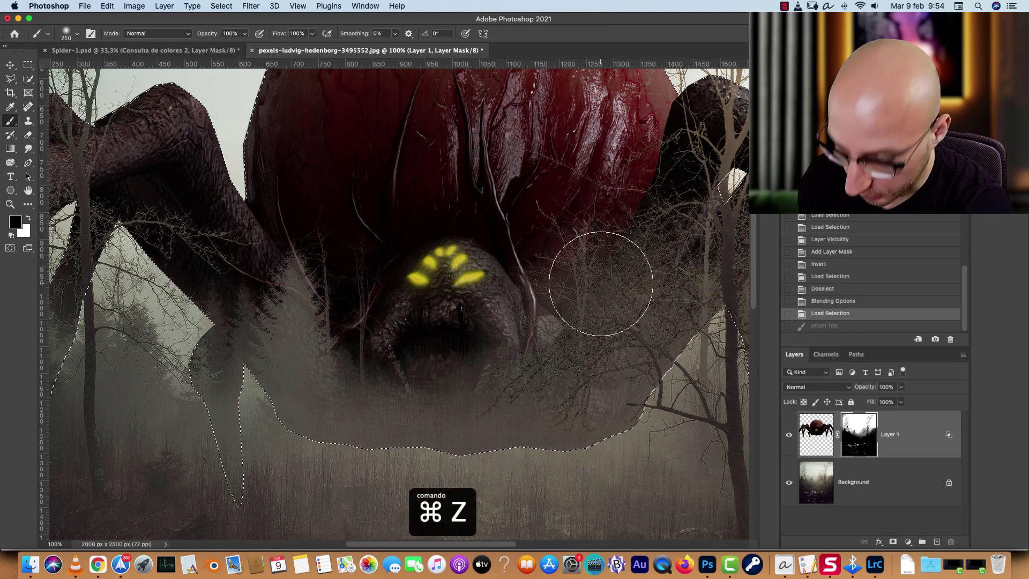
key(x)
mouse_move(638, 300)
mouse_down()
mouse_move(616, 246)
mouse_move(591, 302)
mouse_move(594, 250)
mouse_move(561, 329)
mouse_move(567, 288)
mouse_move(568, 317)
mouse_move(517, 375)
mouse_move(546, 373)
mouse_move(428, 397)
mouse_move(403, 311)
mouse_up()
key(bracketleft)
key(bracketleft)
key(bracketleft)
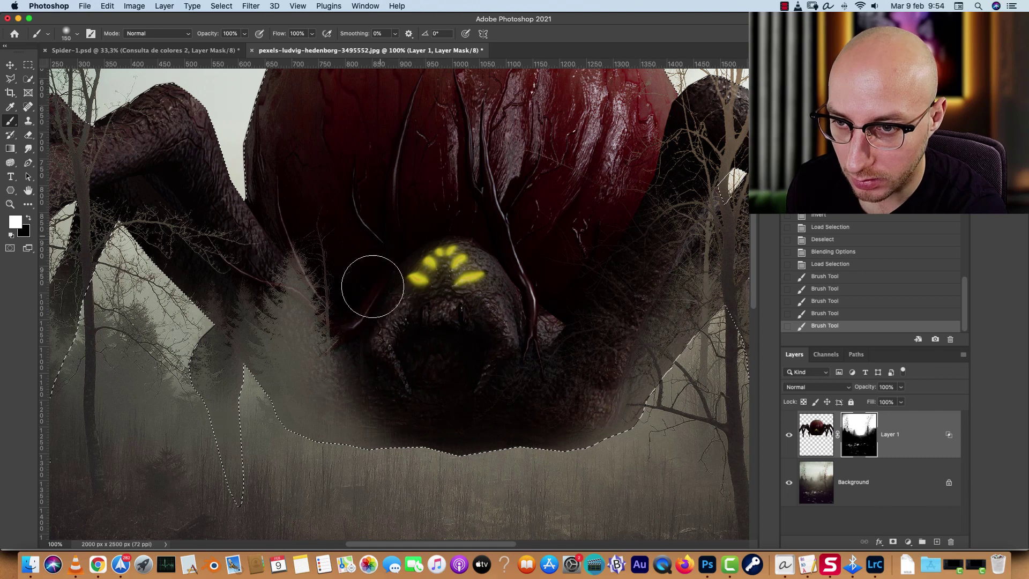
mouse_move(330, 299)
mouse_down()
mouse_move(322, 361)
mouse_move(292, 344)
mouse_move(303, 371)
mouse_up()
key(super+minus)
key(super+minus)
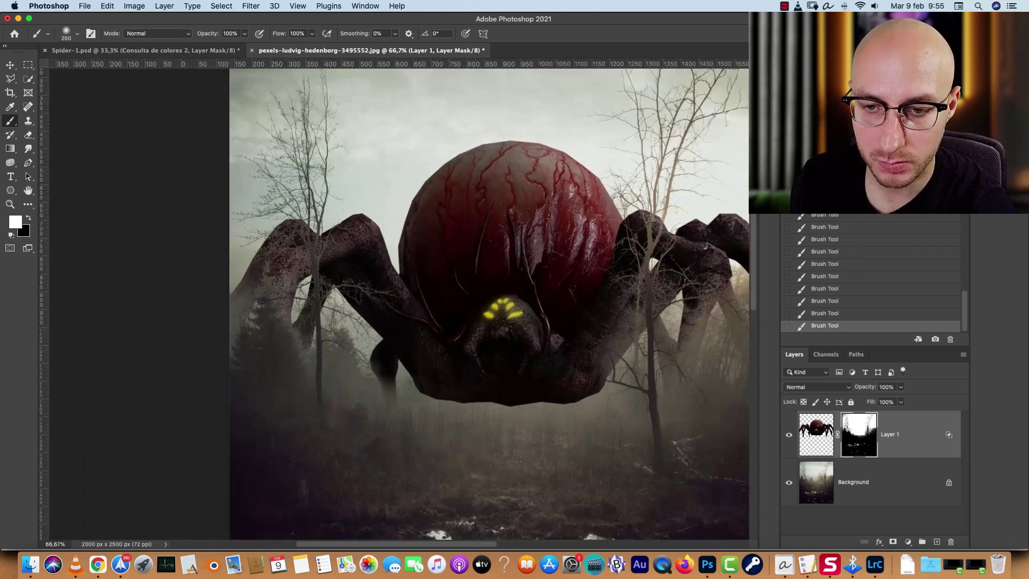
key(bracketright)
key(bracketright)
key(bracketright)
key(super+d)
scroll(616, 332, right, 6)
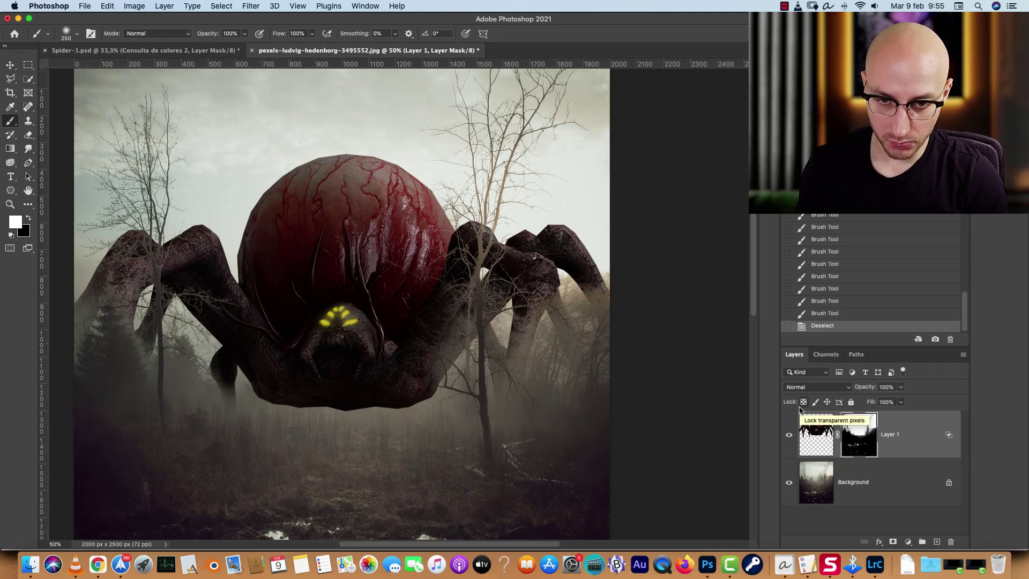
key(super+1)
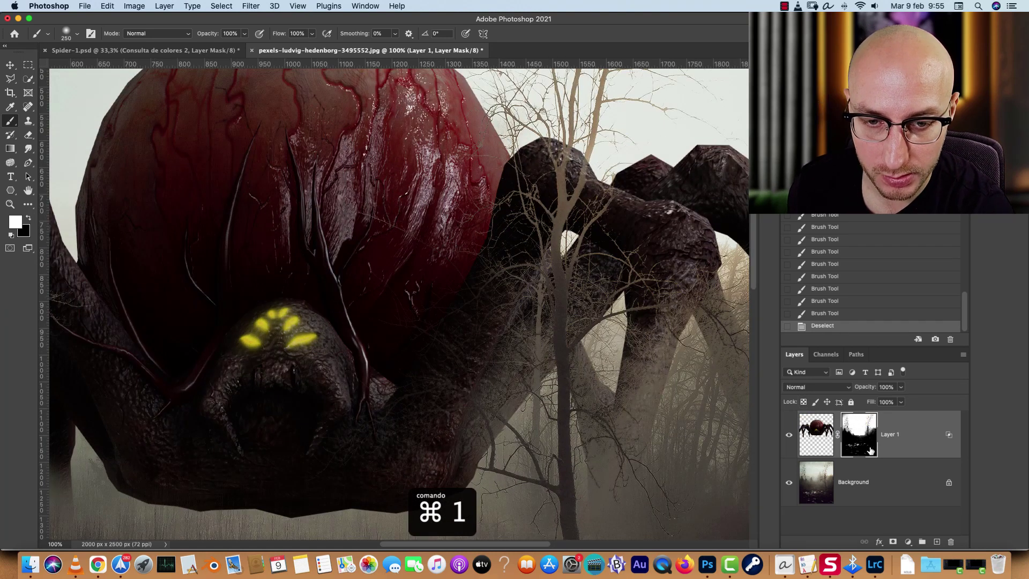
Add a new Layer 2 above the spider and load the spider's mask as a selection
click(937, 540)
super+click(866, 488)
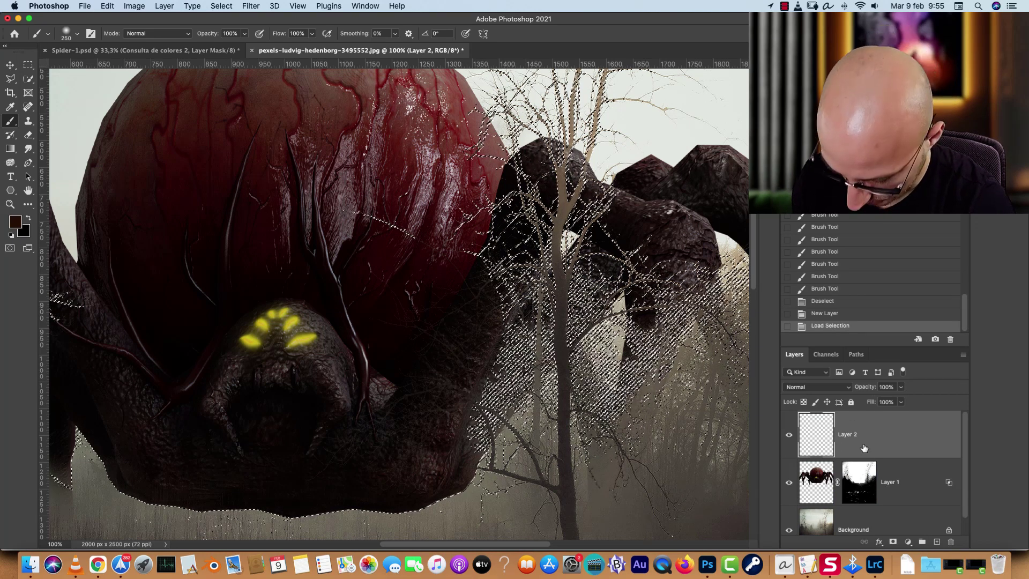
drag(641, 265, 604, 256)
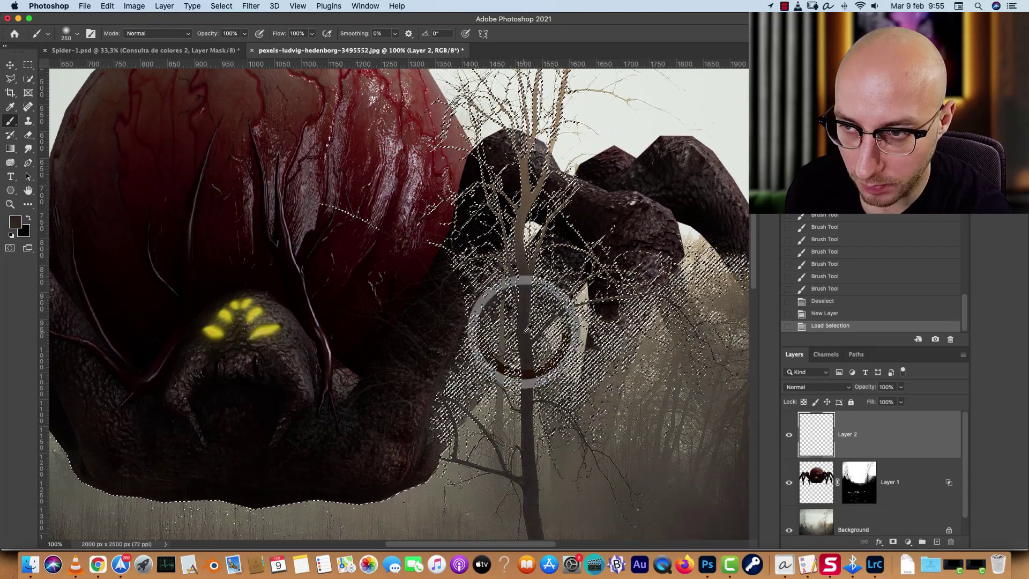
Shrink the brush, zoom to 100%, and try dark strokes on the trunk and legs, undoing both
key(bracketleft)
key(bracketleft)
key(cmd+1)
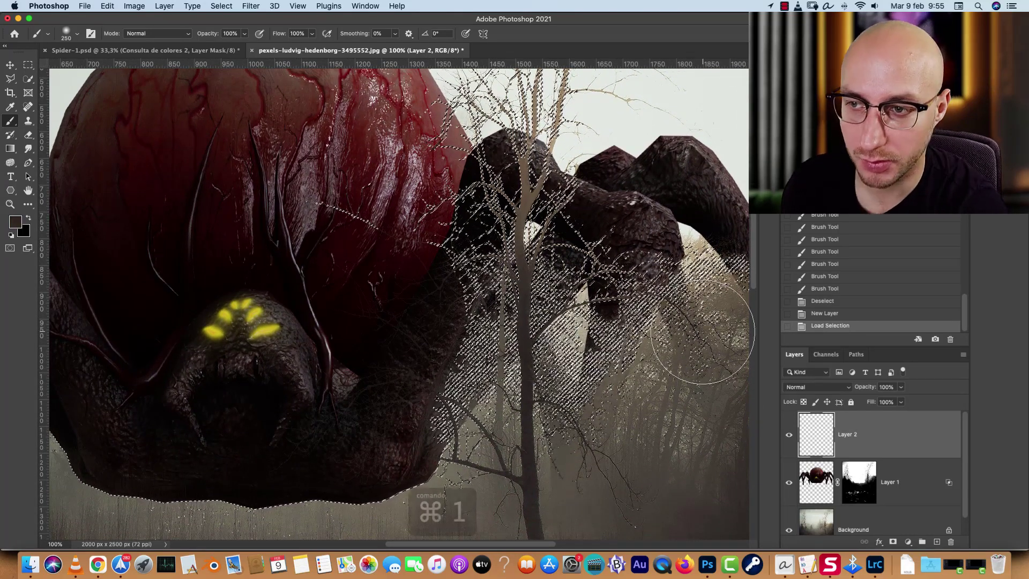
scroll(702, 333, up, 5)
key(bracketleft)
key(bracketleft)
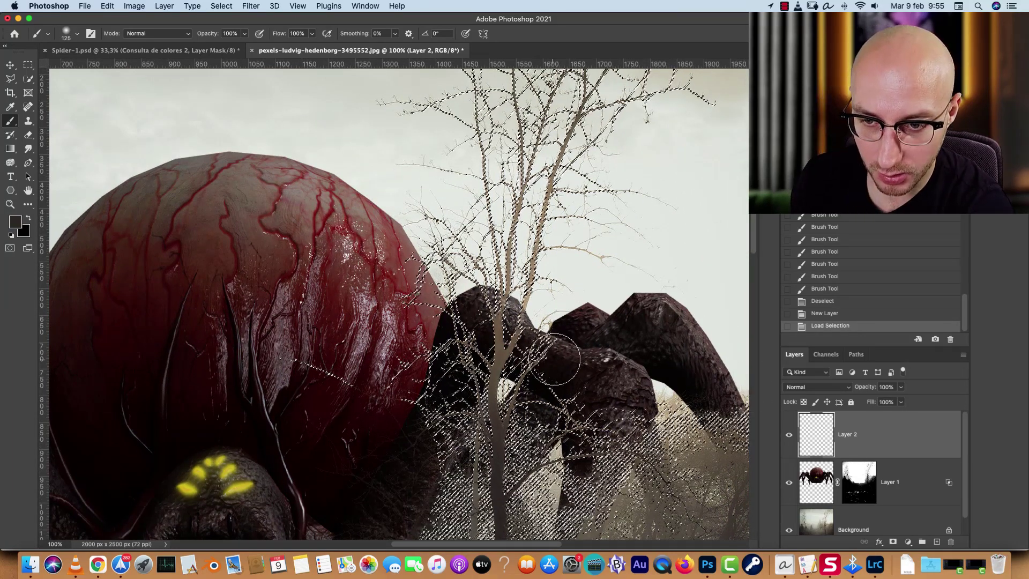
scroll(632, 453, down, 5)
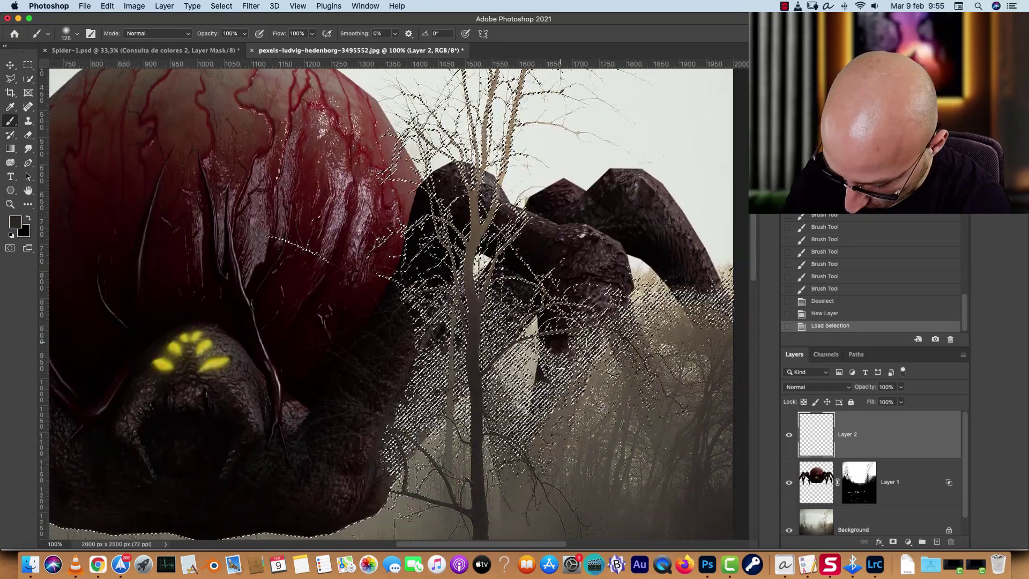
key(super+h)
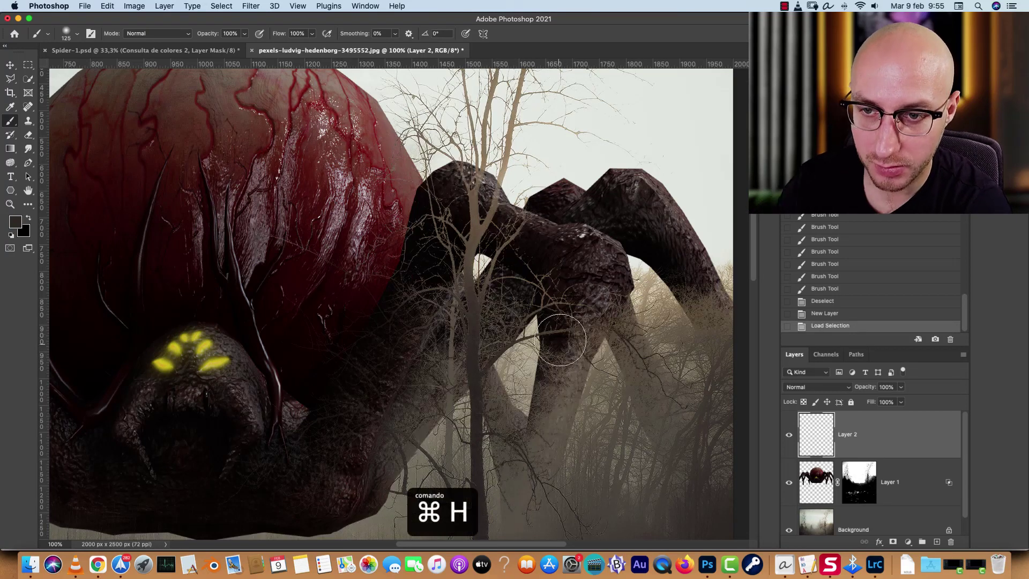
drag(545, 217, 545, 316)
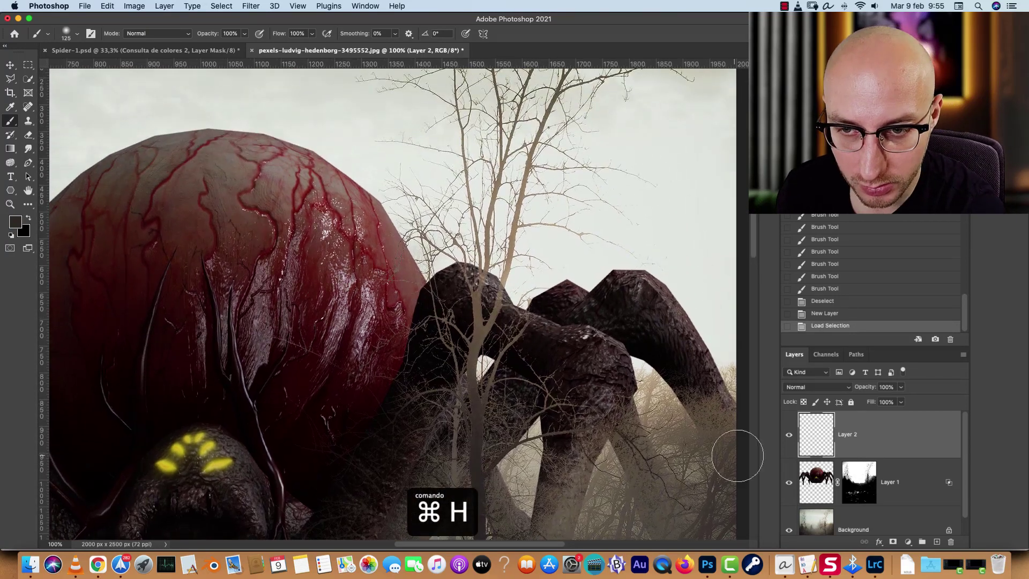
drag(488, 231, 476, 368)
key(super+z)
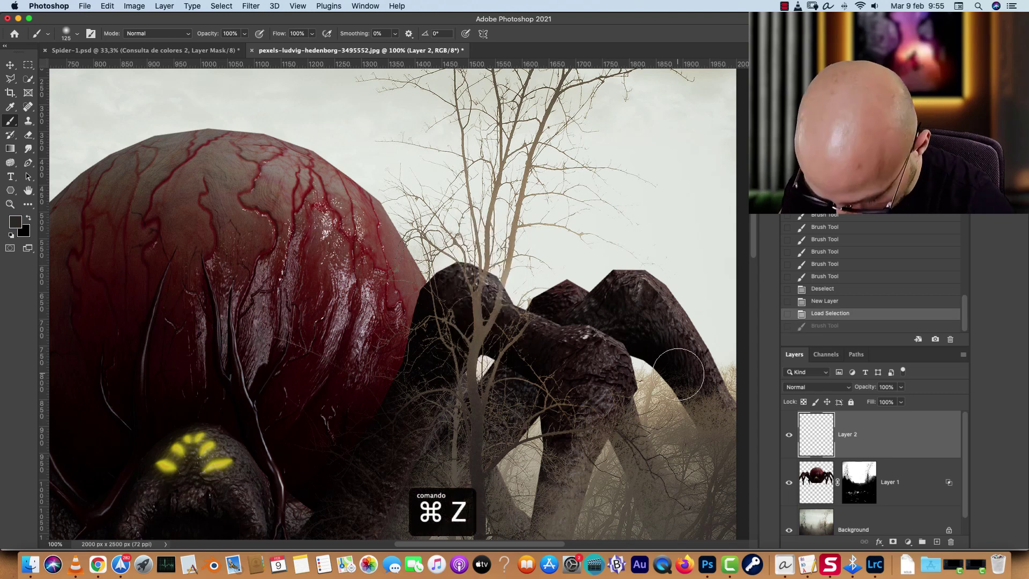
key(super+h)
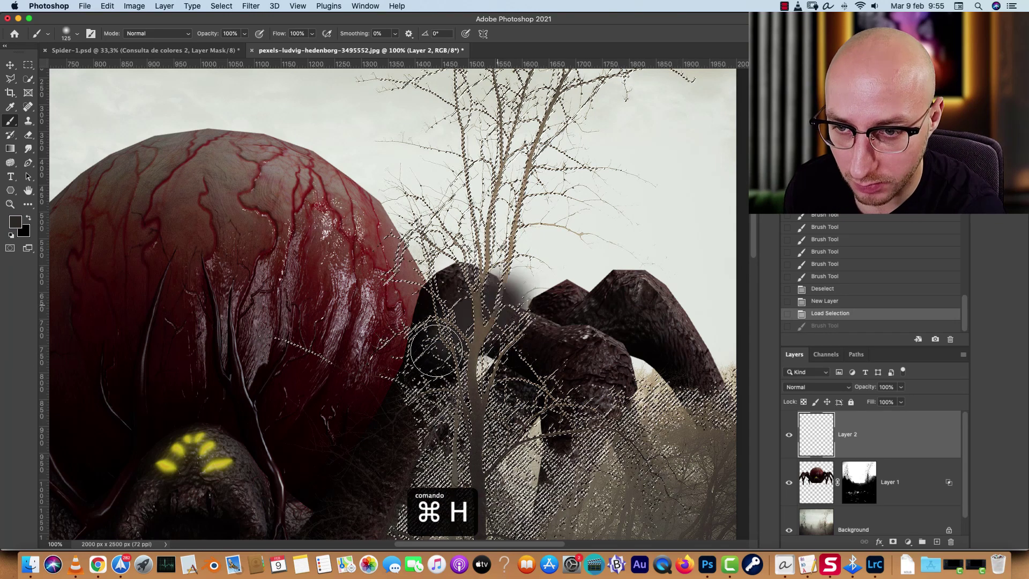
drag(600, 258, 551, 348)
key(super+z)
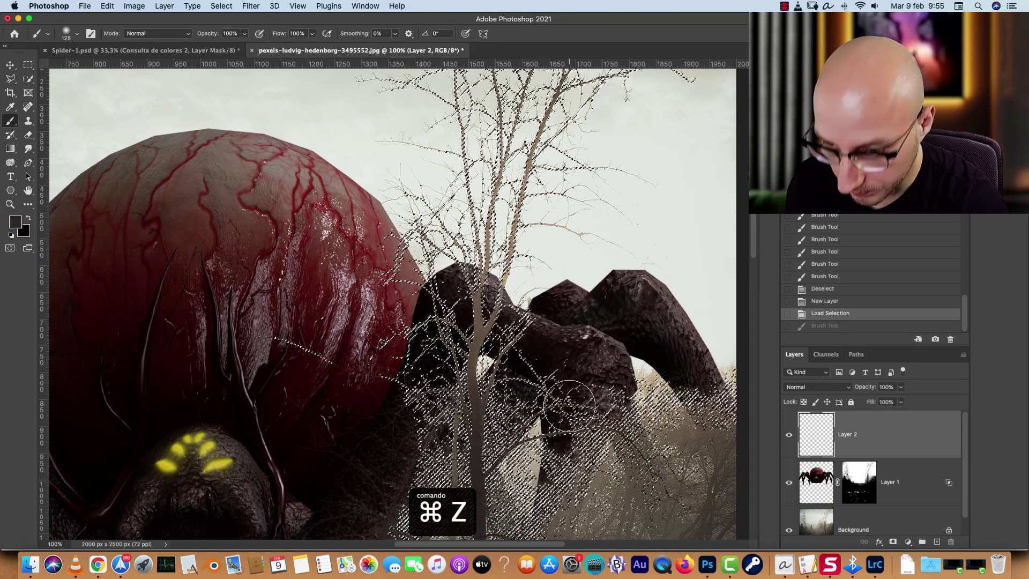
Invert the selection and darken the tree trunk in front of the spider's legs with a larger brush
click(221, 6)
click(221, 6)
click(221, 6)
click(229, 50)
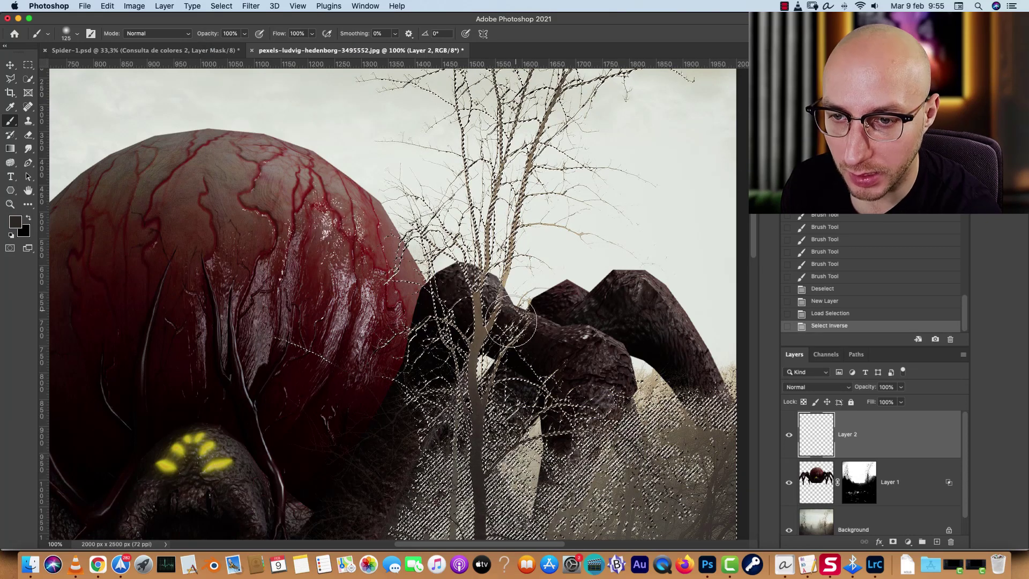
click(498, 279)
key(super+z)
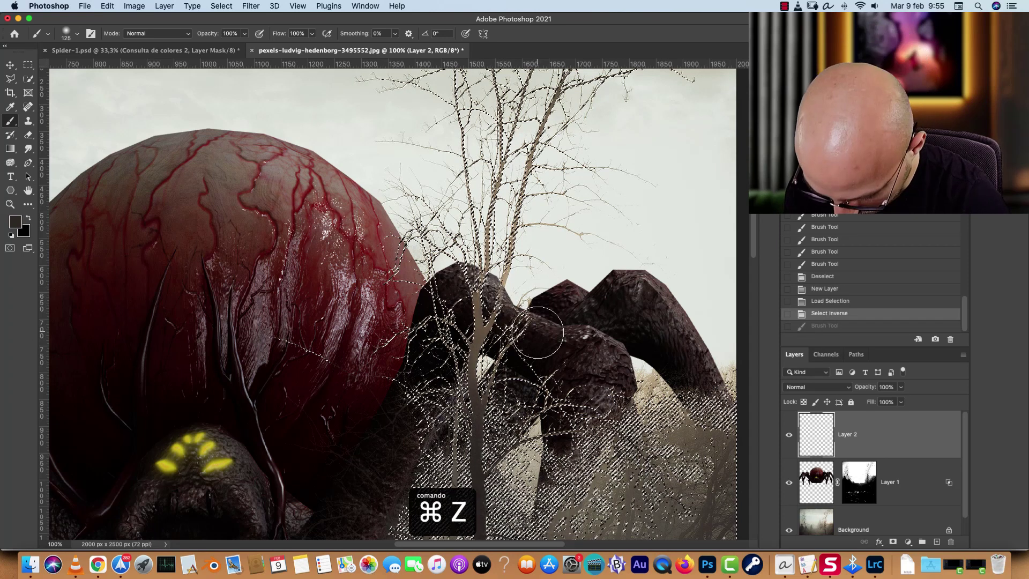
key(super+h)
key(bracketright)
key(bracketright)
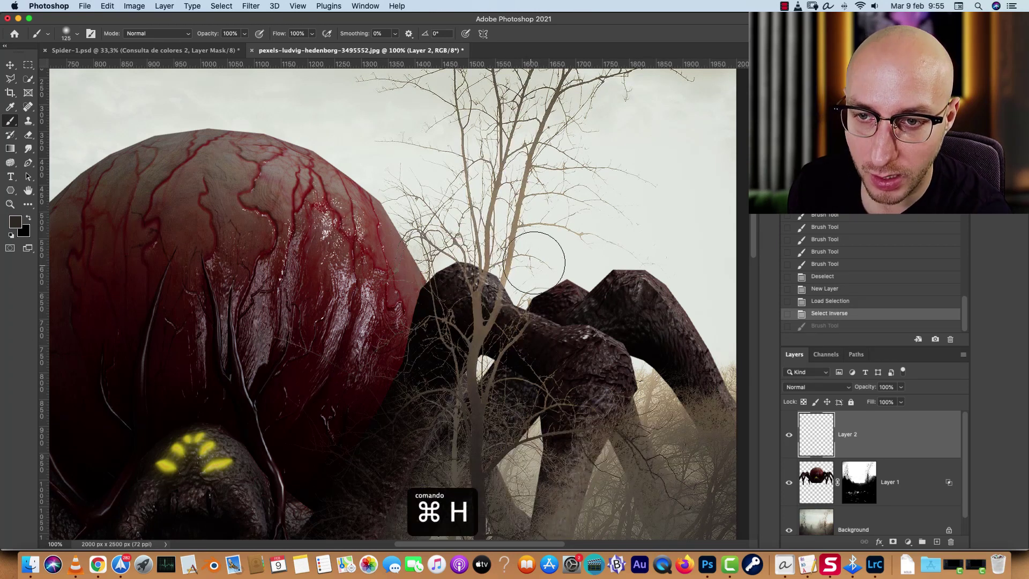
drag(508, 256, 499, 225)
drag(496, 230, 455, 525)
Shade along the spider's left leg with dark strokes
drag(531, 403, 571, 314)
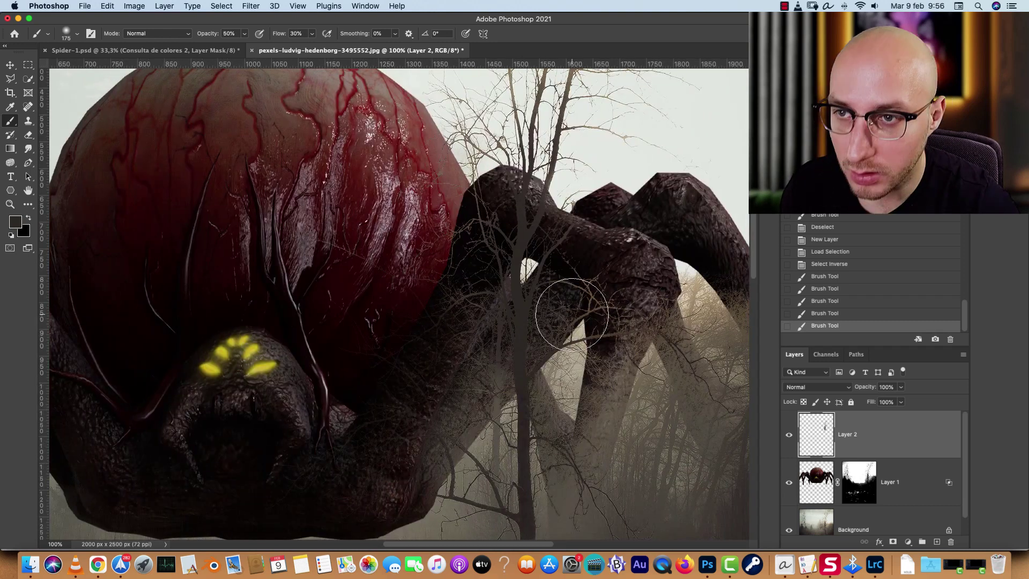
drag(479, 257, 686, 255)
drag(237, 230, 375, 402)
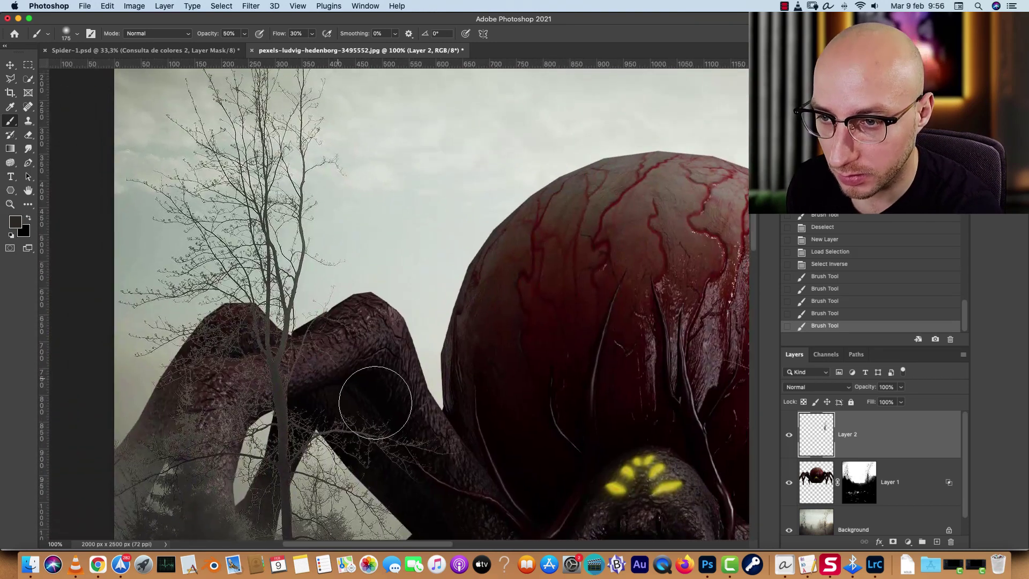
mouse_move(252, 322)
mouse_down()
mouse_move(300, 375)
mouse_move(214, 418)
mouse_up()
drag(214, 375, 142, 493)
drag(139, 445, 233, 439)
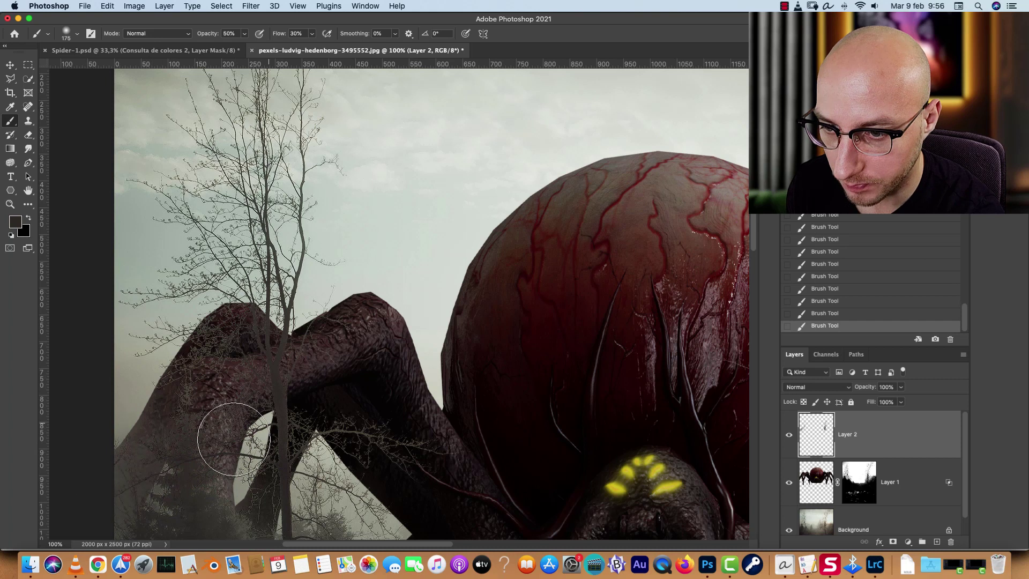
Deselect with Cmd+D and review the painted shading across the image
drag(530, 391, 484, 389)
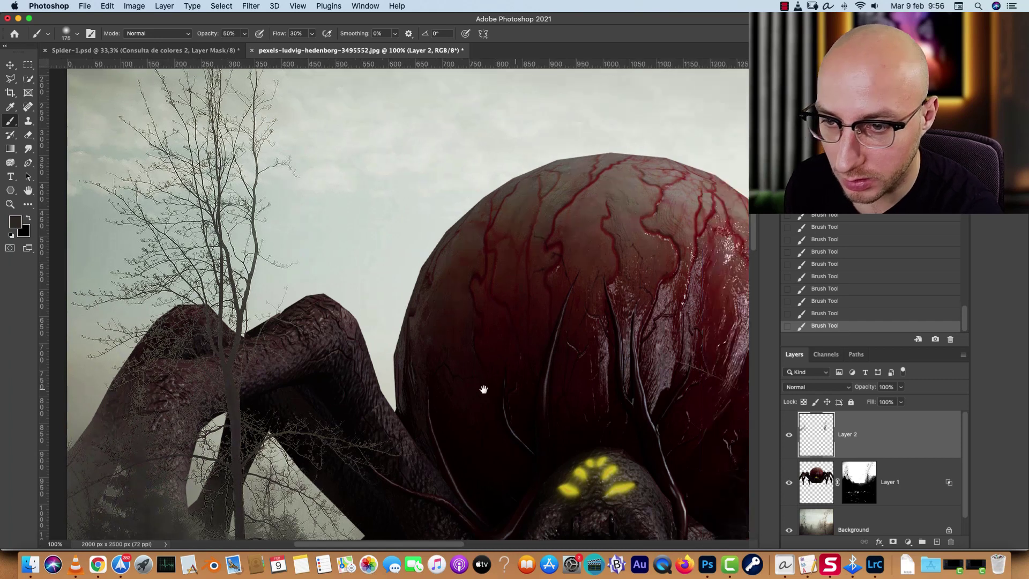
scroll(483, 389, right, 10)
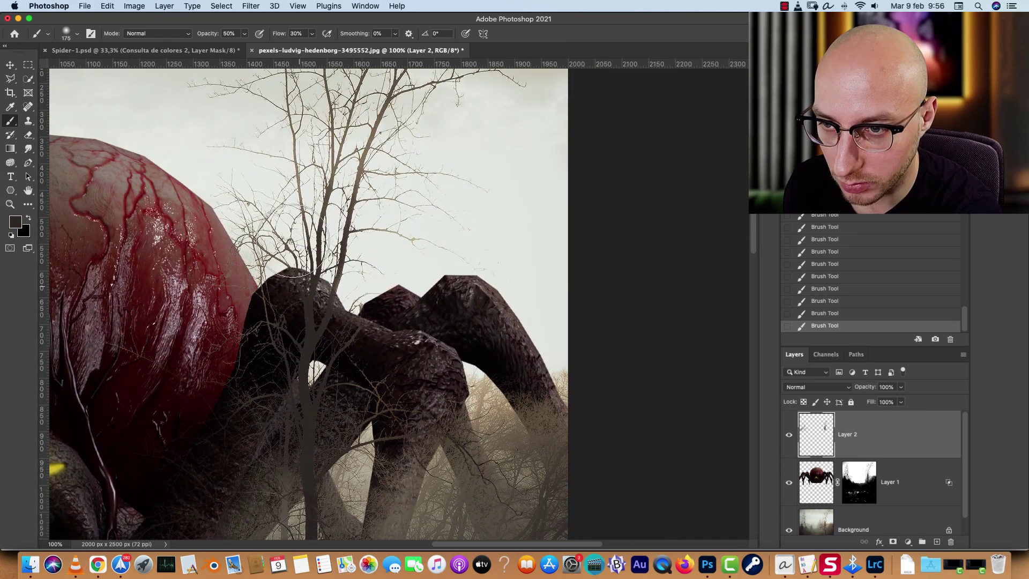
scroll(375, 236, down, 4)
scroll(375, 236, left, 4)
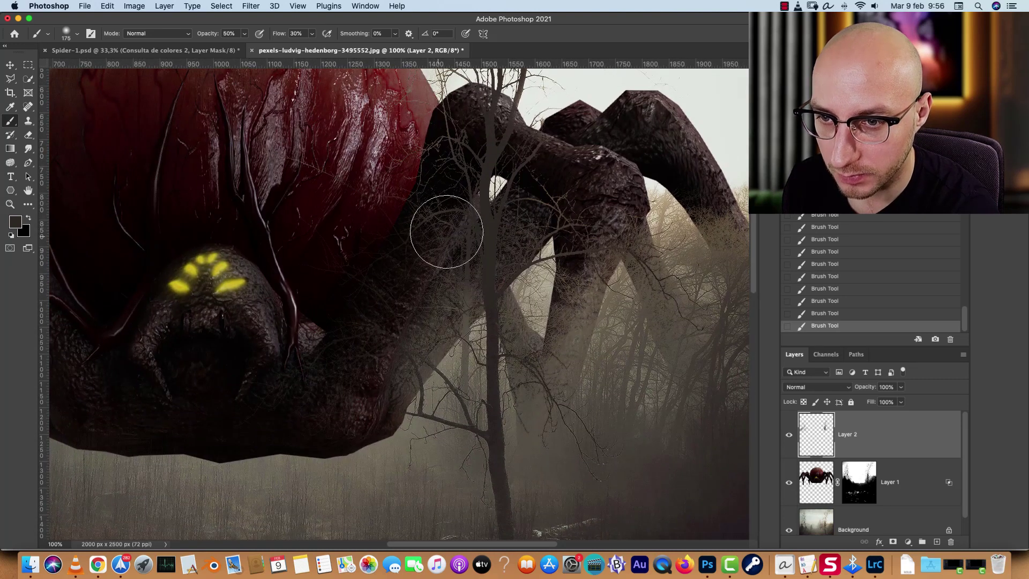
scroll(409, 273, left, 9)
scroll(409, 273, up, 2)
key(super+d)
scroll(620, 349, down, 3)
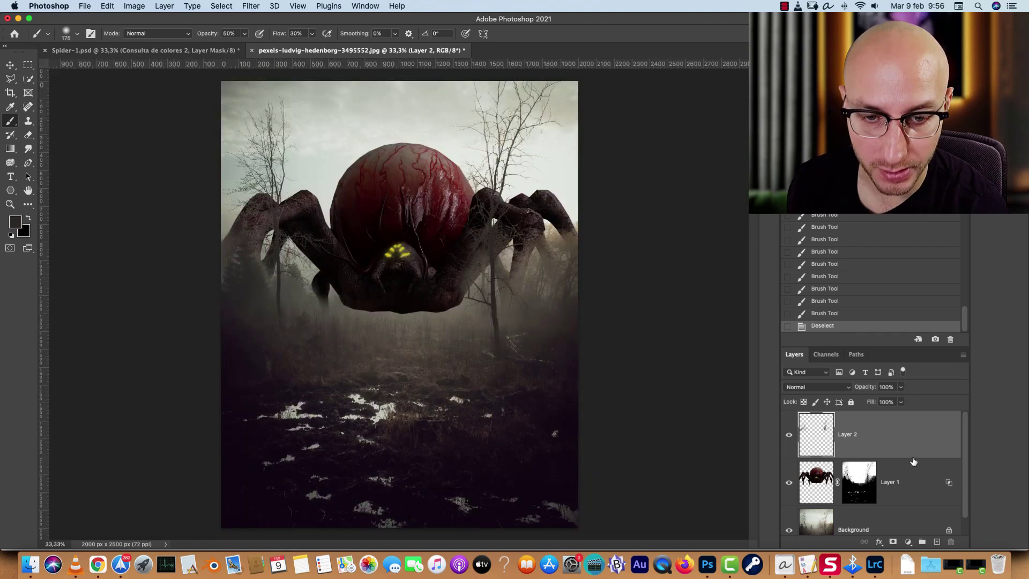
Open Layer 1's layer style and enable a Color Overlay in Color blend mode
click(919, 478)
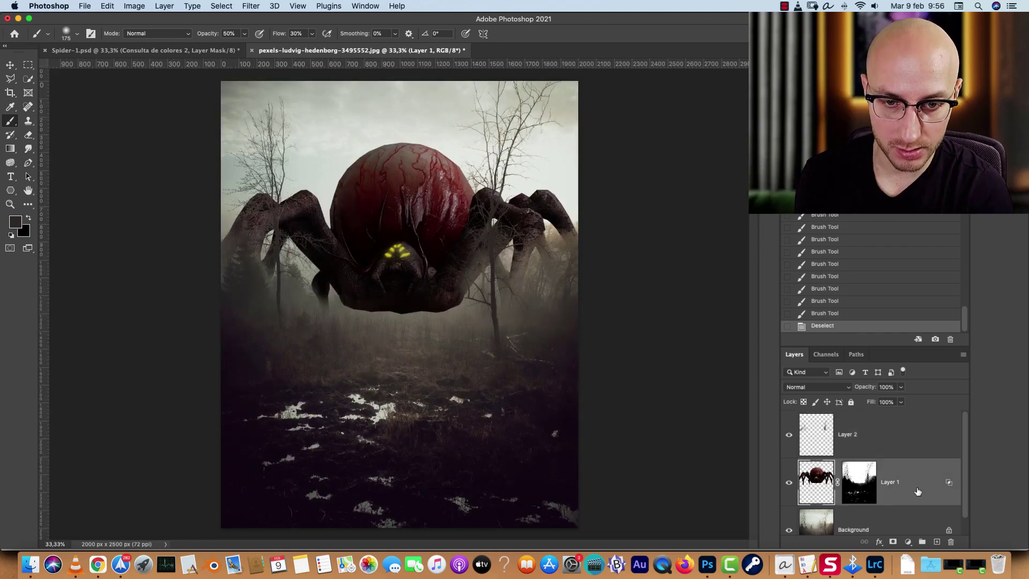
double_click(921, 476)
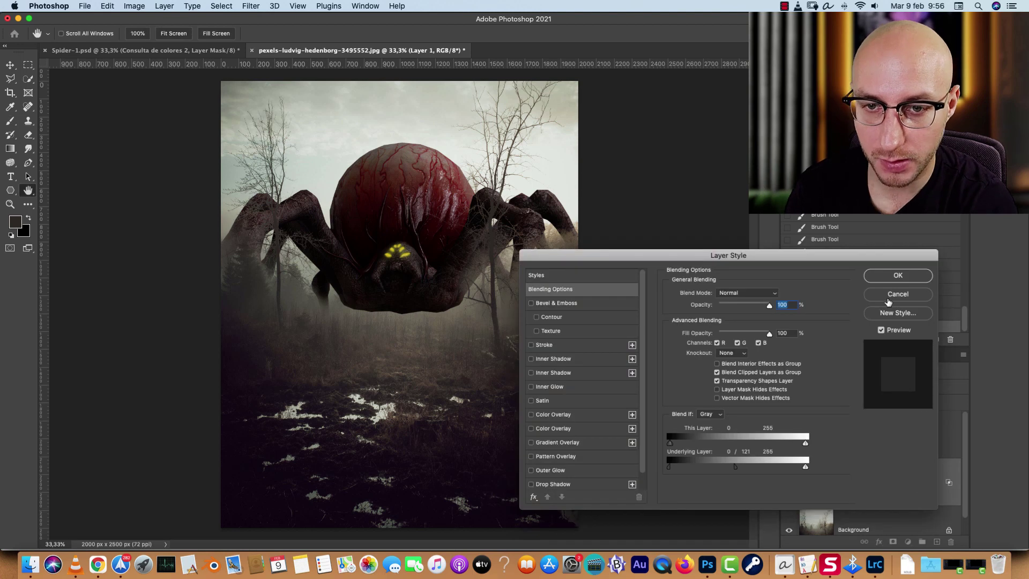
drag(746, 255, 735, 233)
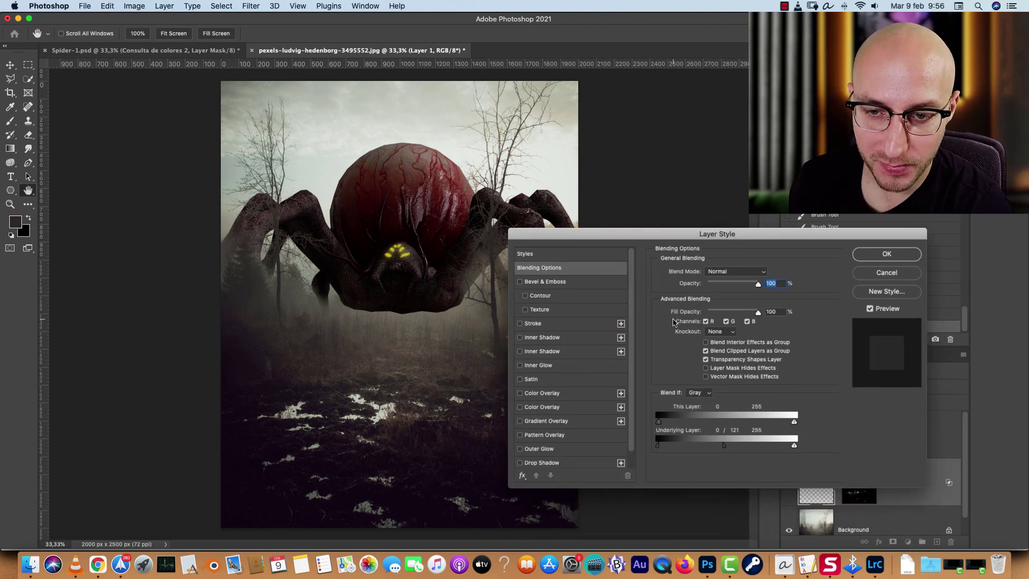
click(546, 409)
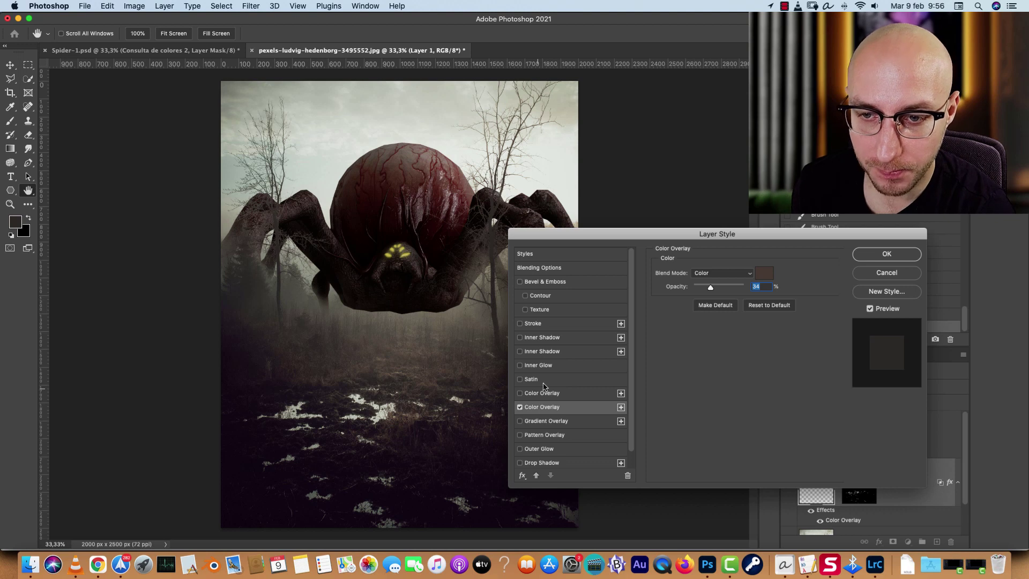
click(519, 414)
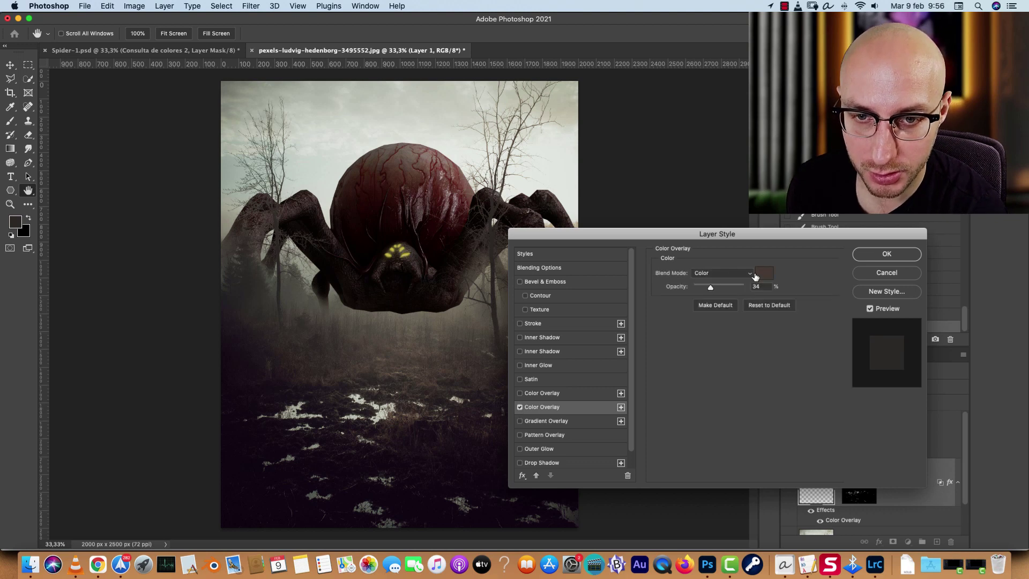
Sample dark brown 47423c from the scene as the overlay colour and set opacity to about 46%
click(765, 276)
click(371, 351)
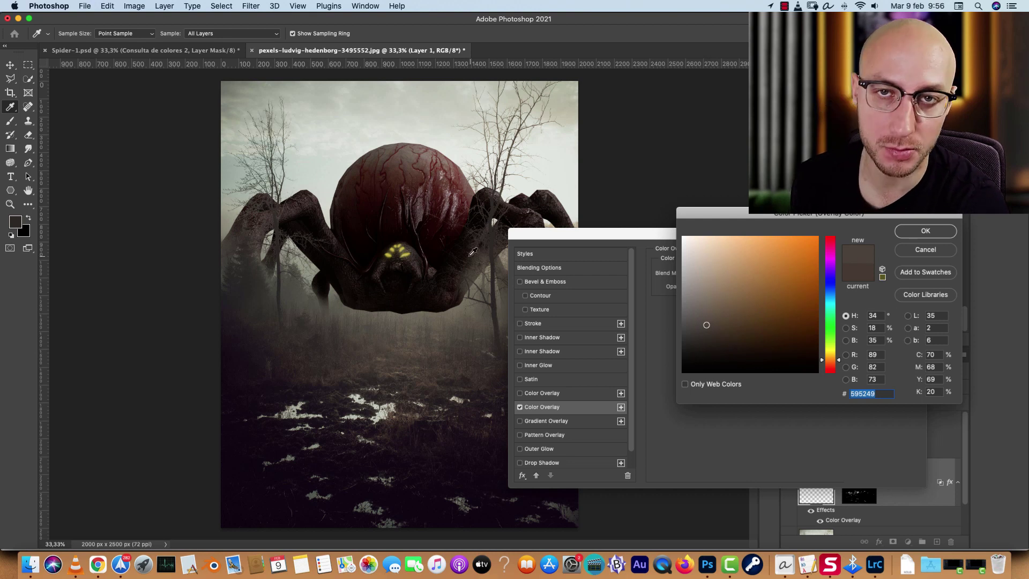
click(453, 358)
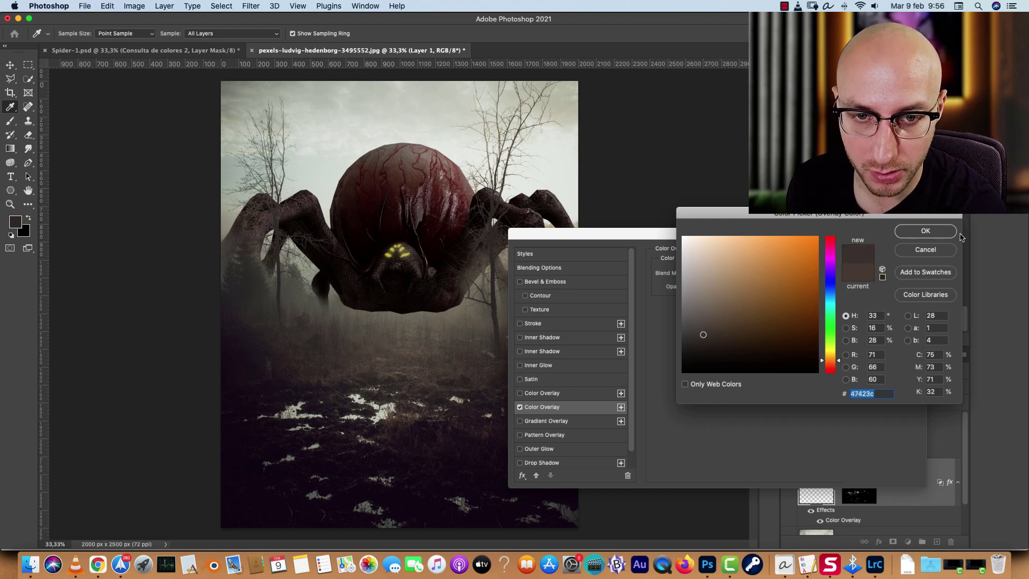
key(Return)
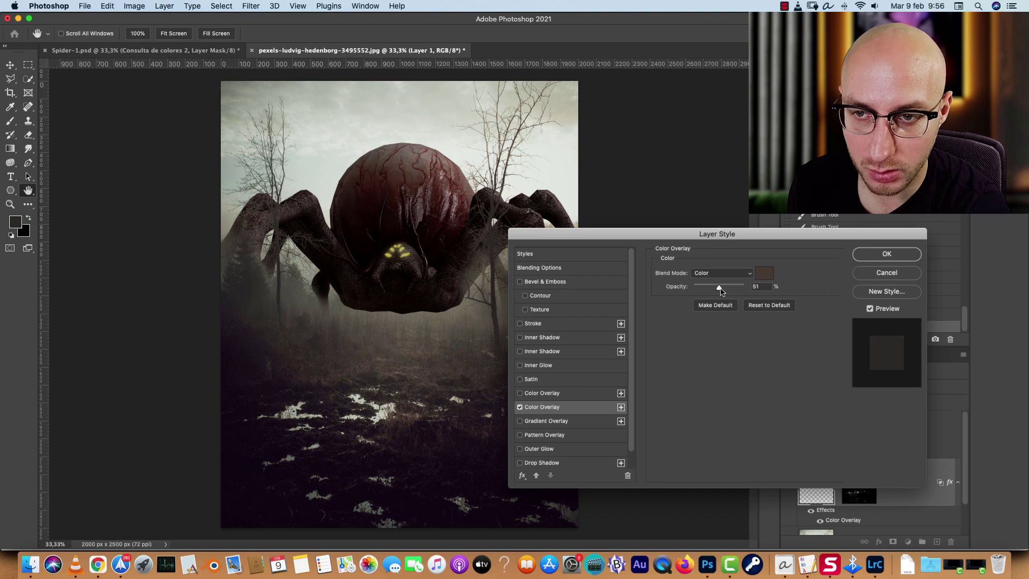
drag(712, 292, 715, 292)
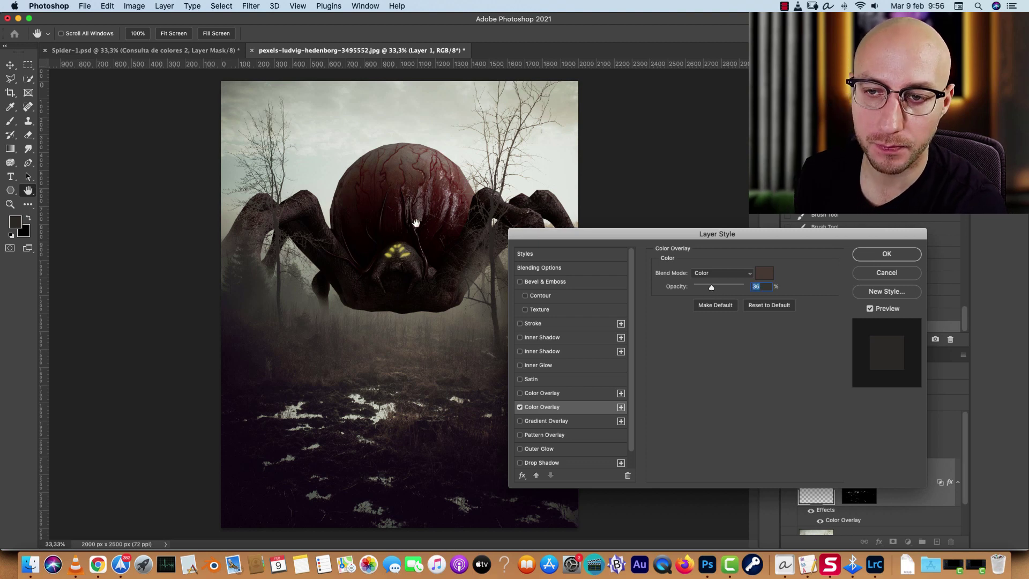
click(525, 408)
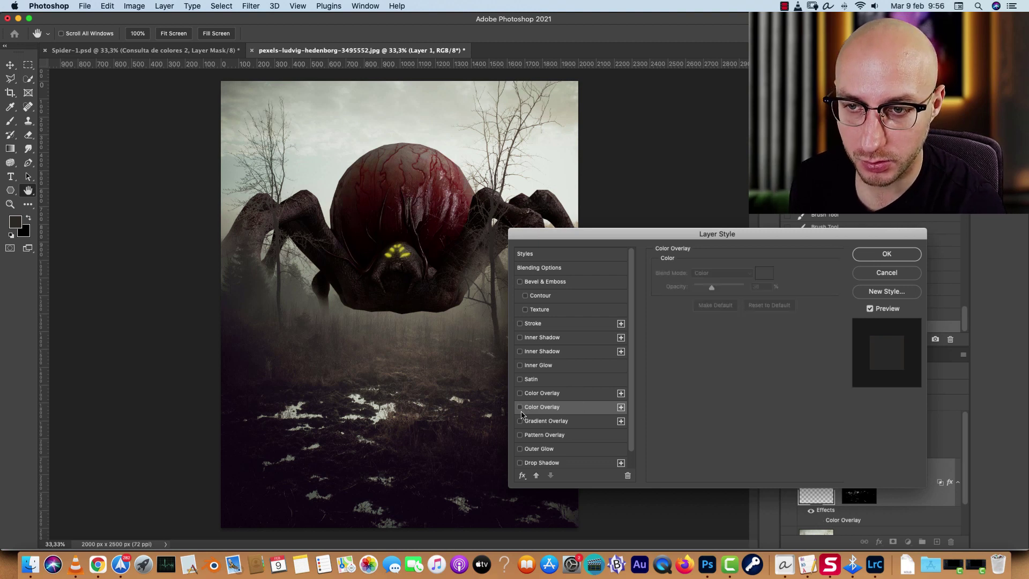
click(519, 408)
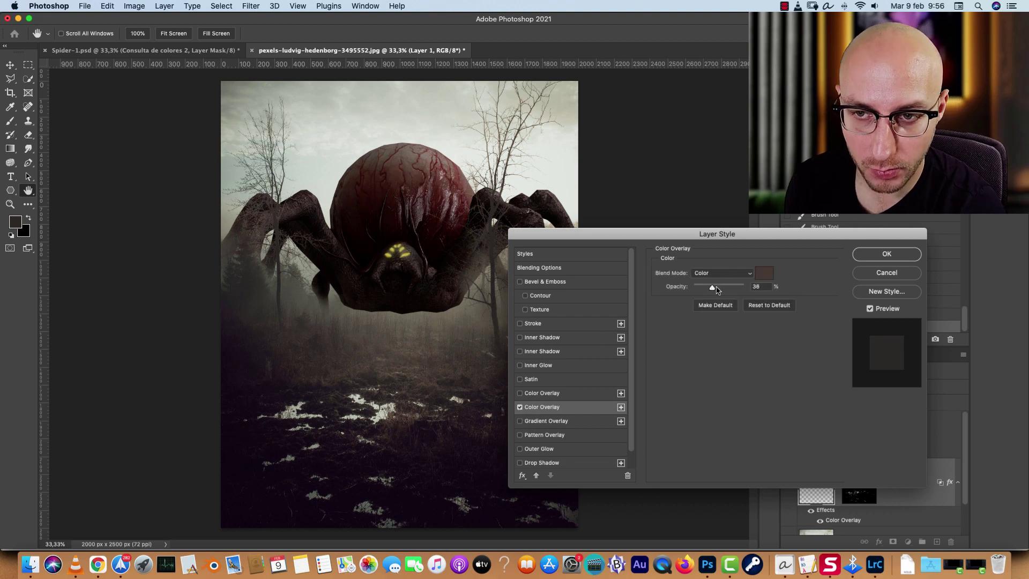
drag(736, 289, 707, 294)
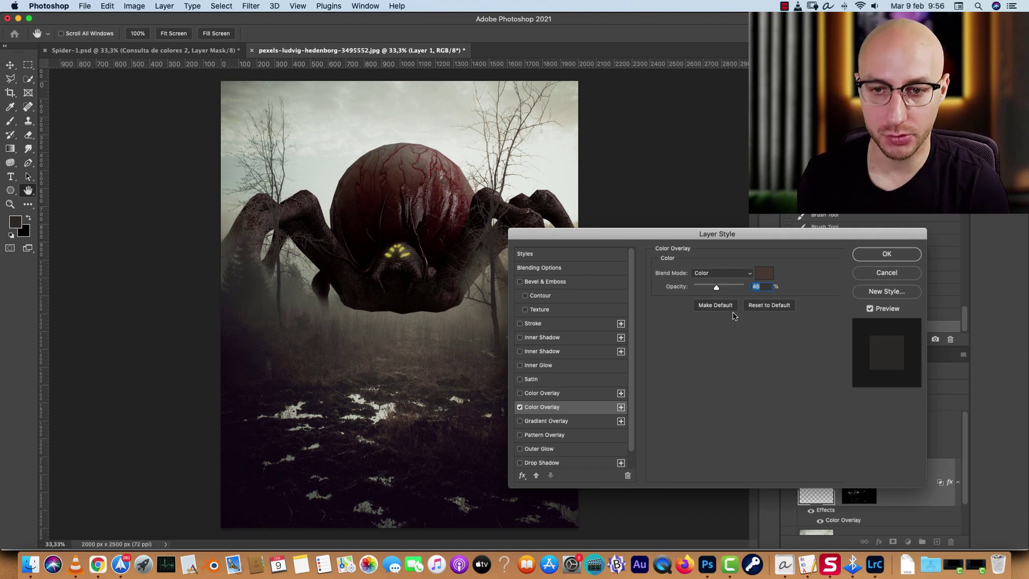
Add a second Color Overlay in a sampled brown, set to Lighten blending
click(520, 393)
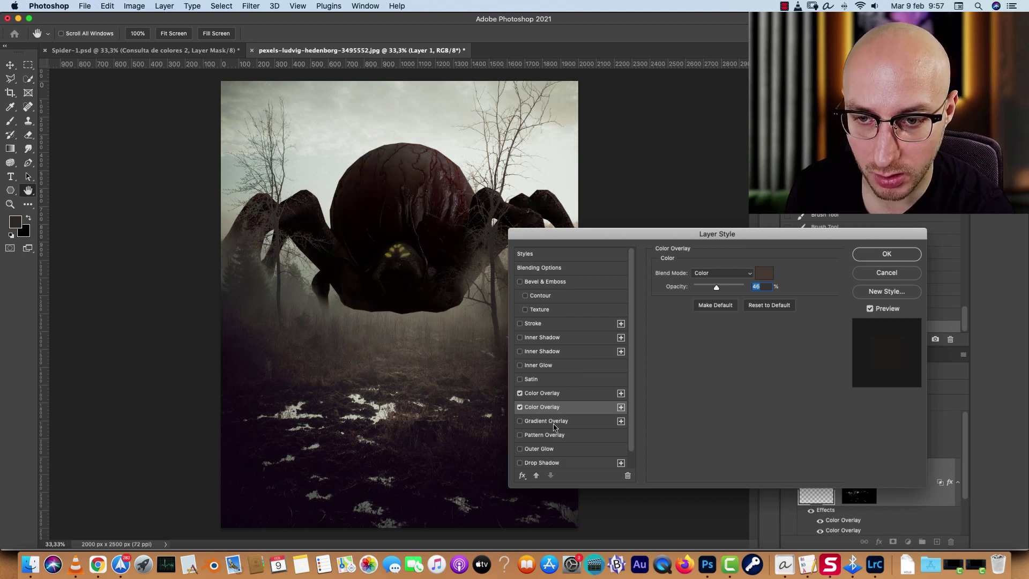
click(550, 394)
click(763, 273)
drag(355, 335, 356, 347)
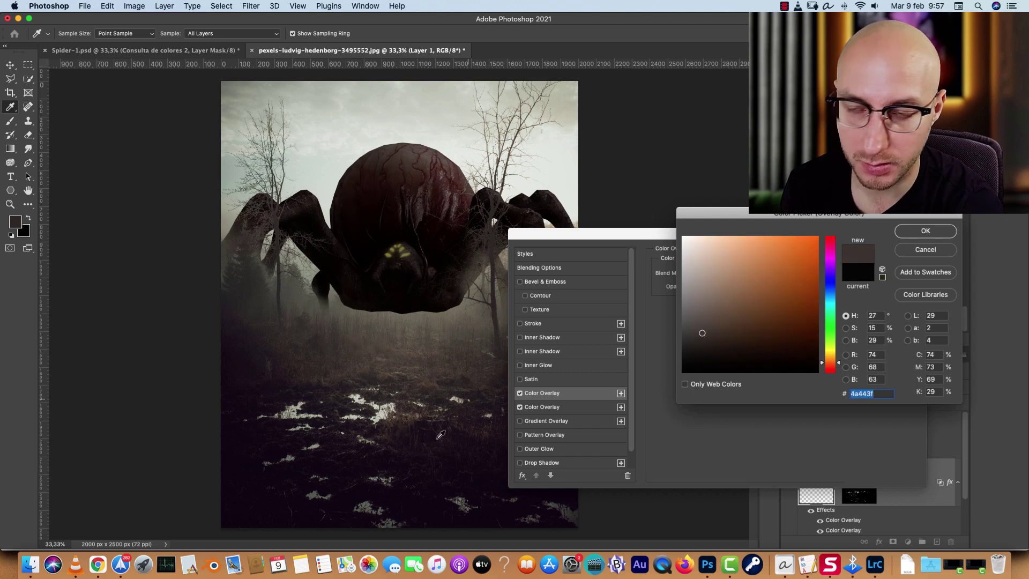
drag(473, 300, 475, 298)
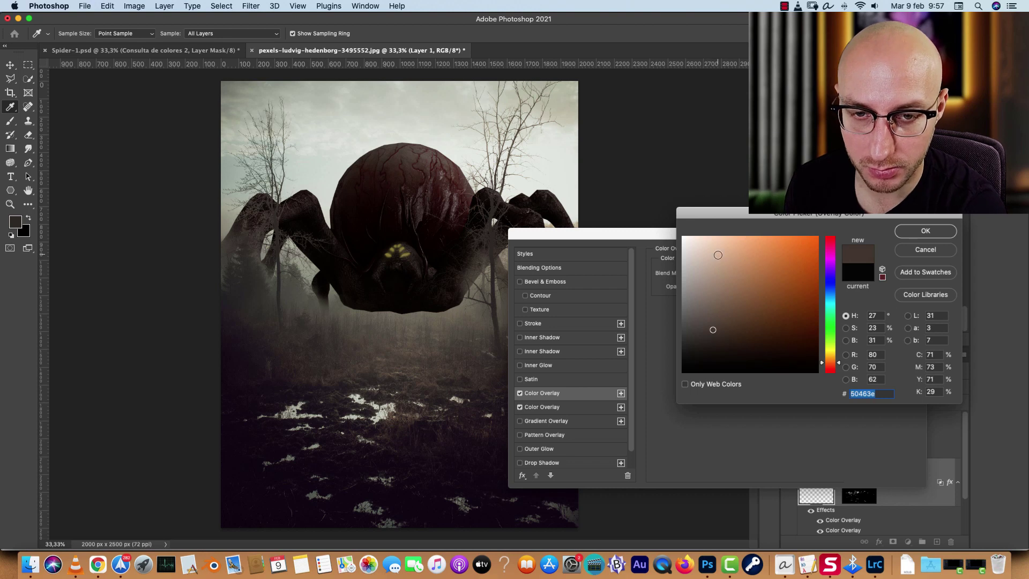
click(926, 230)
click(722, 274)
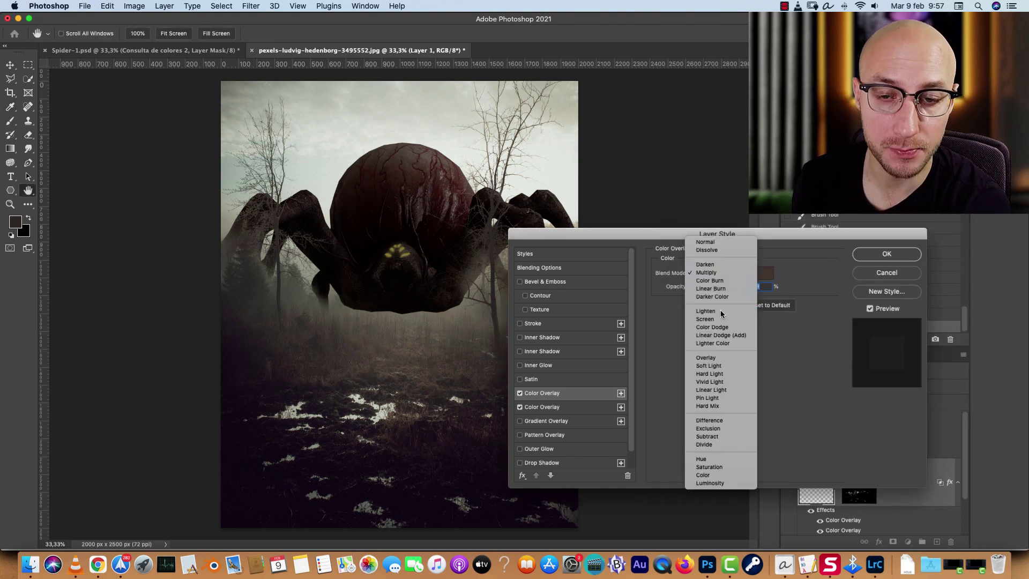
click(721, 310)
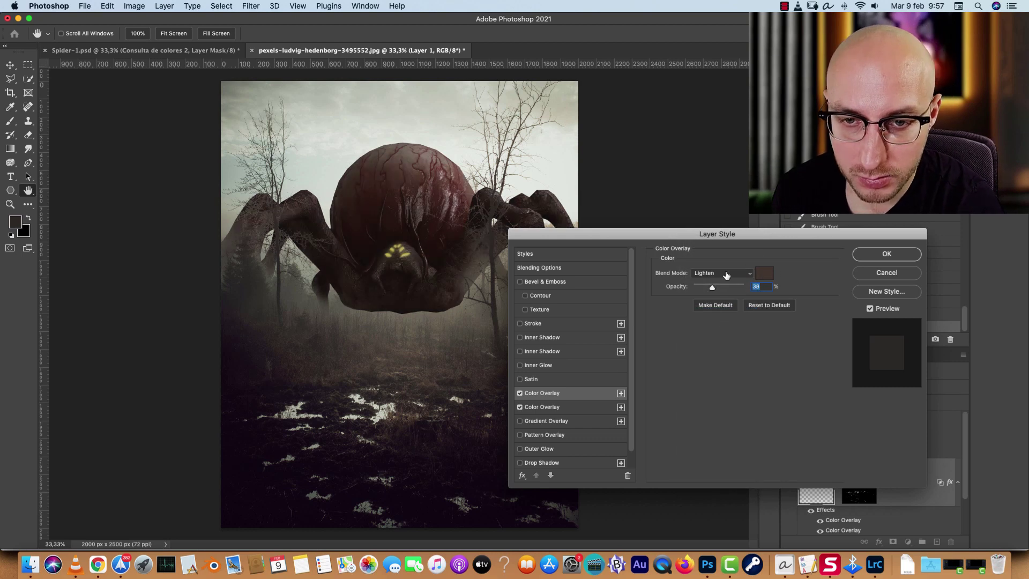
Try a sampled warm grey for the Lighten overlay and adjust its opacity
click(764, 272)
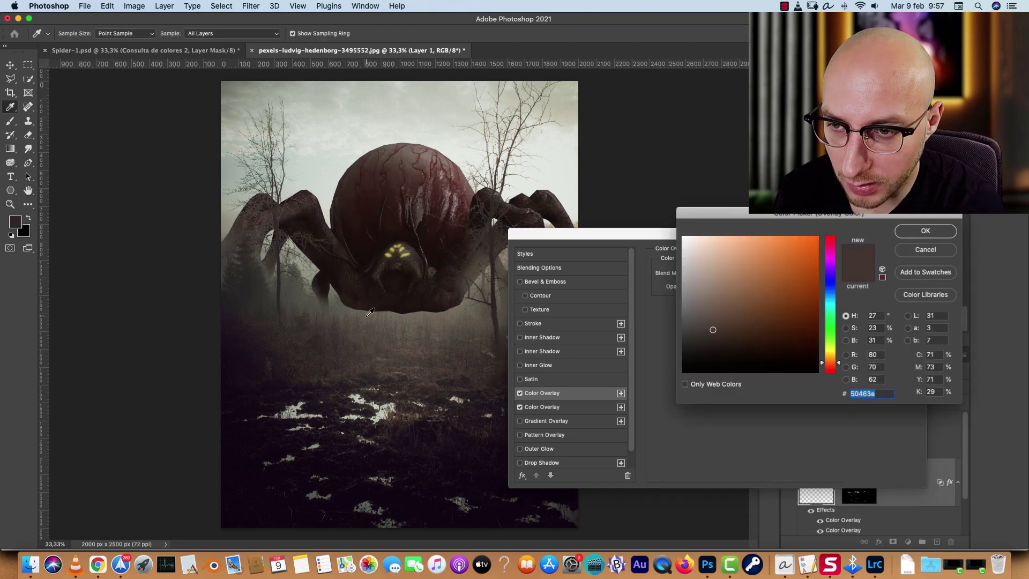
click(312, 303)
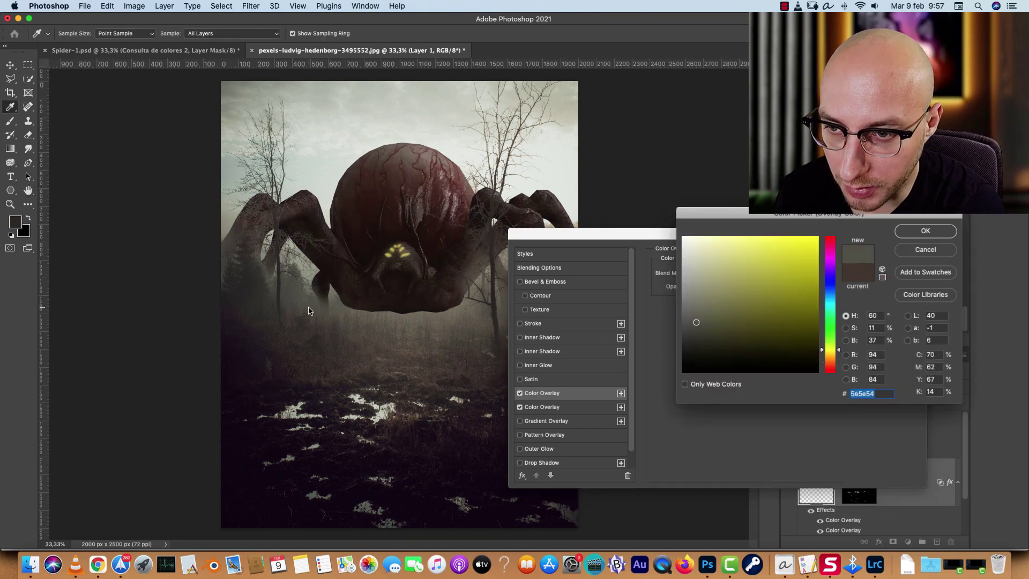
click(472, 334)
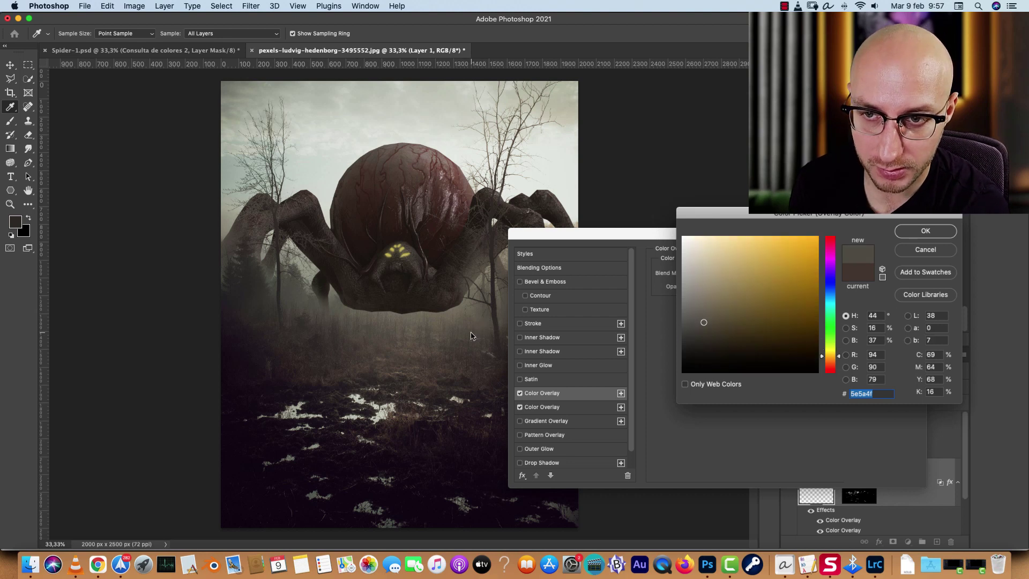
click(909, 230)
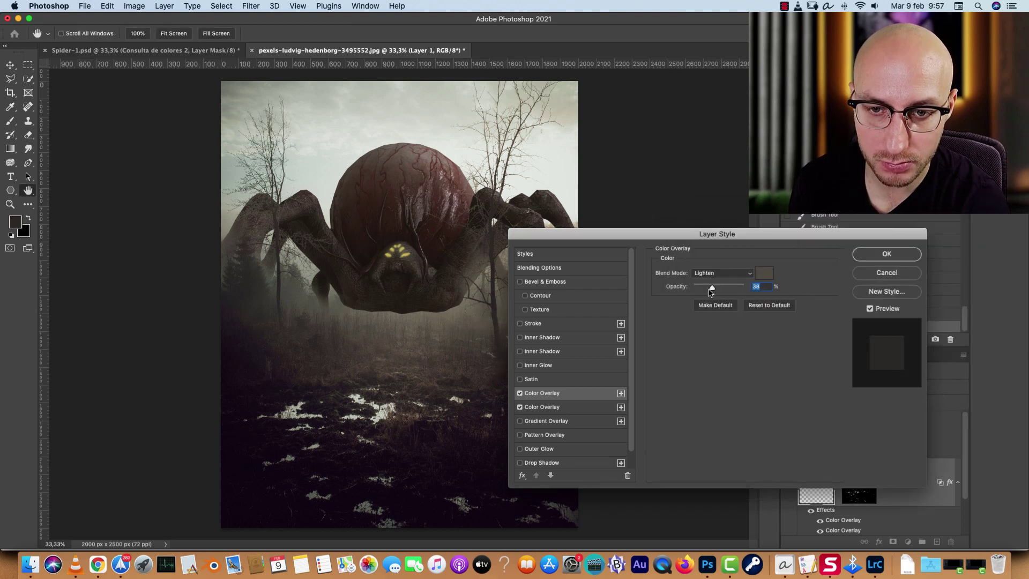
mouse_move(712, 290)
mouse_down()
mouse_move(730, 290)
mouse_move(708, 290)
mouse_move(720, 291)
mouse_up()
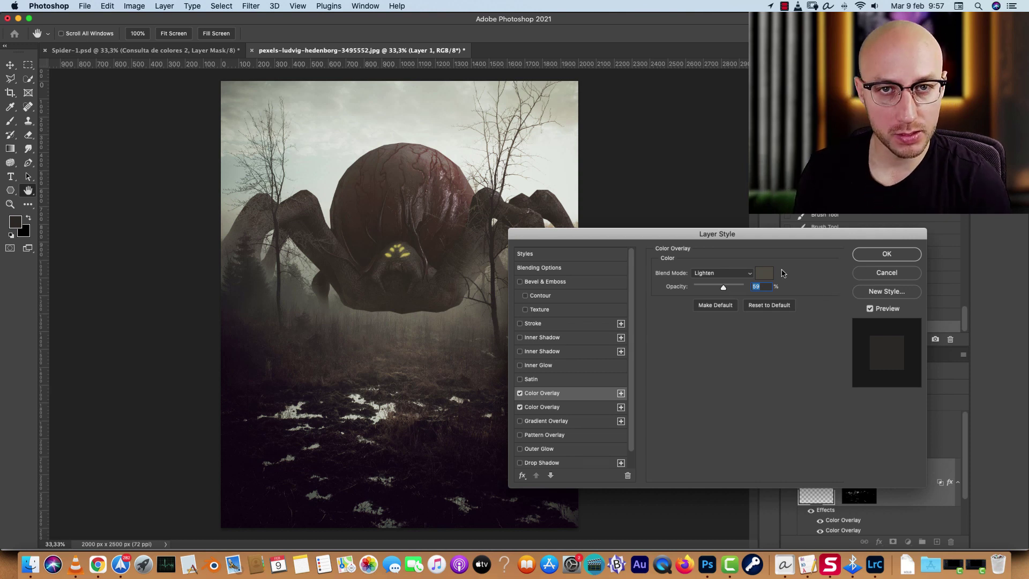
click(765, 275)
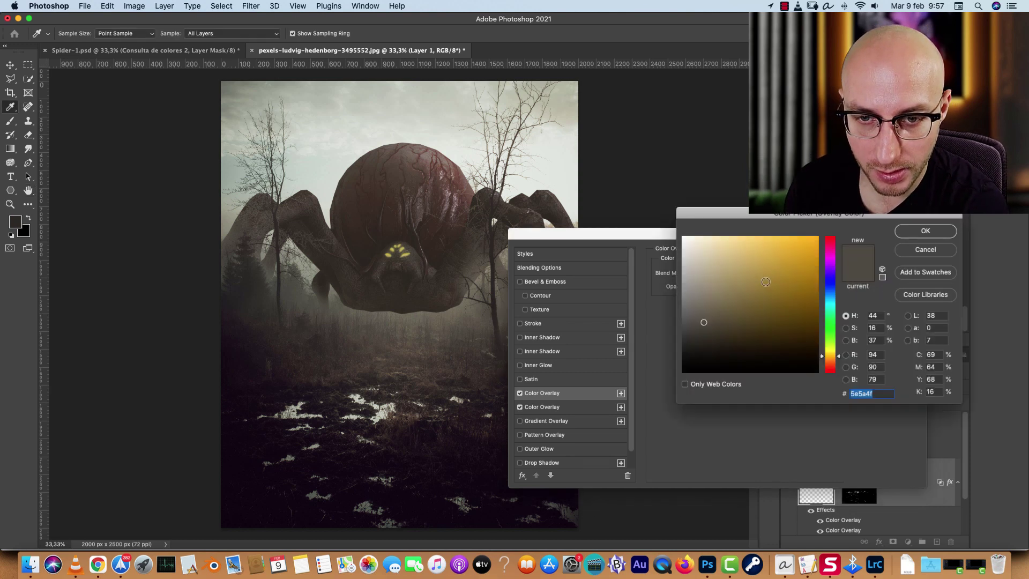
click(925, 230)
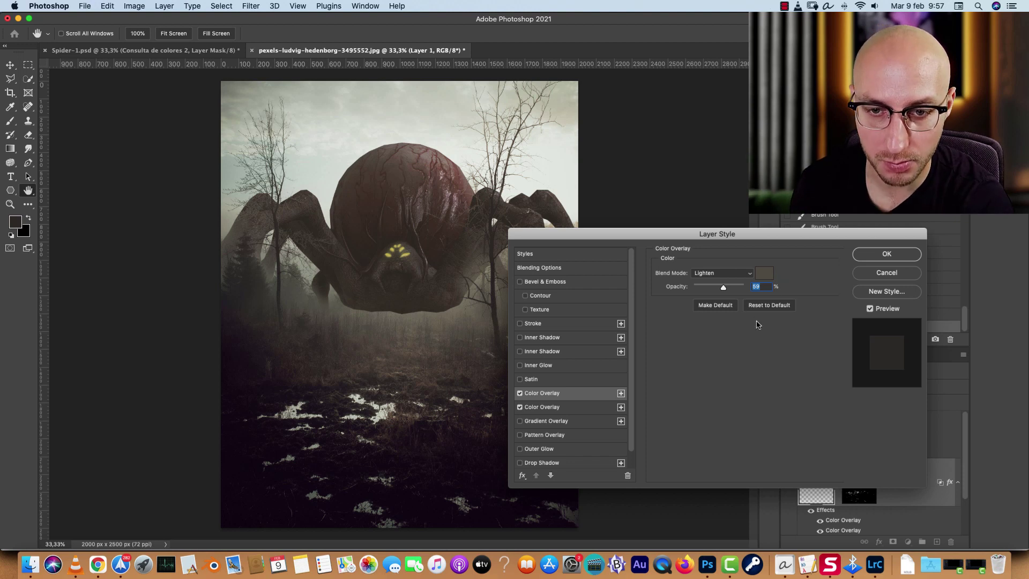
Settle the overlay colour on muted grey-brown 5b544a from the image and lower its opacity
click(765, 274)
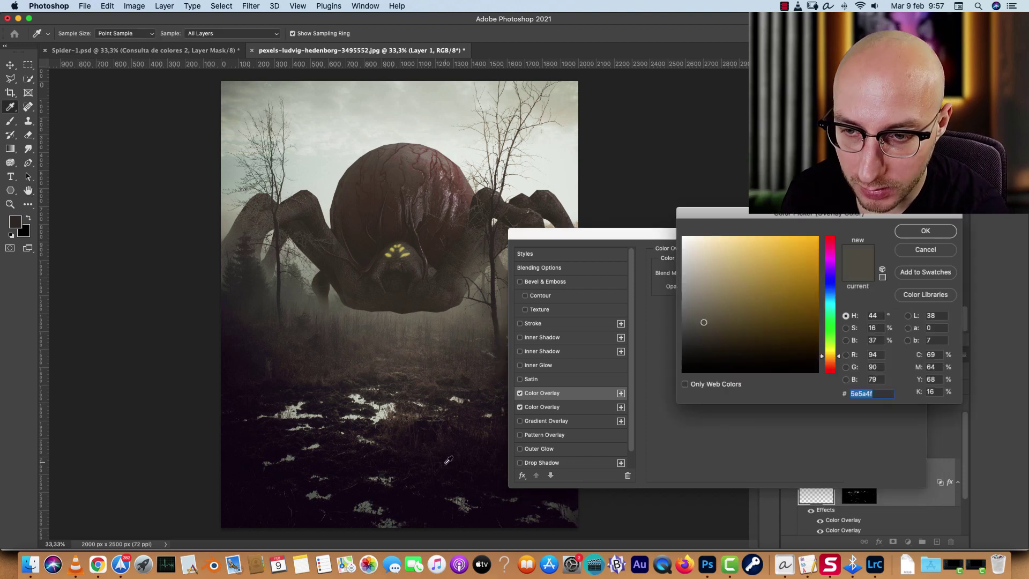
click(411, 497)
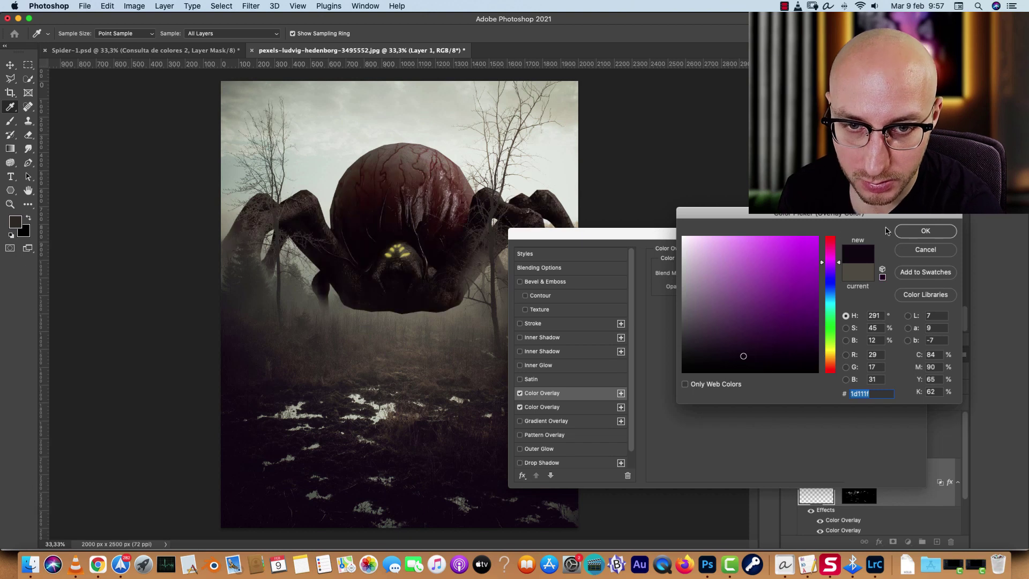
click(900, 230)
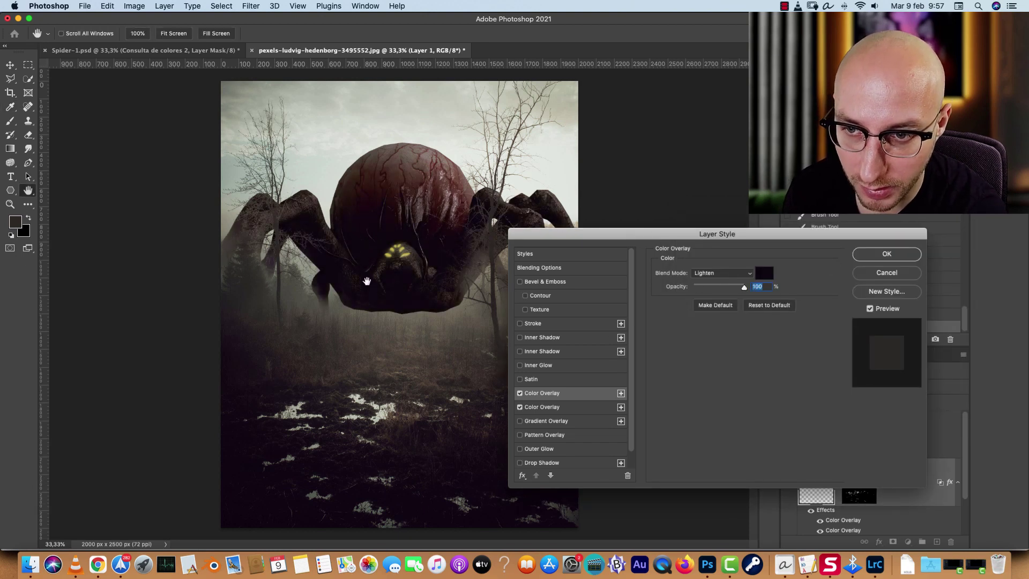
click(766, 274)
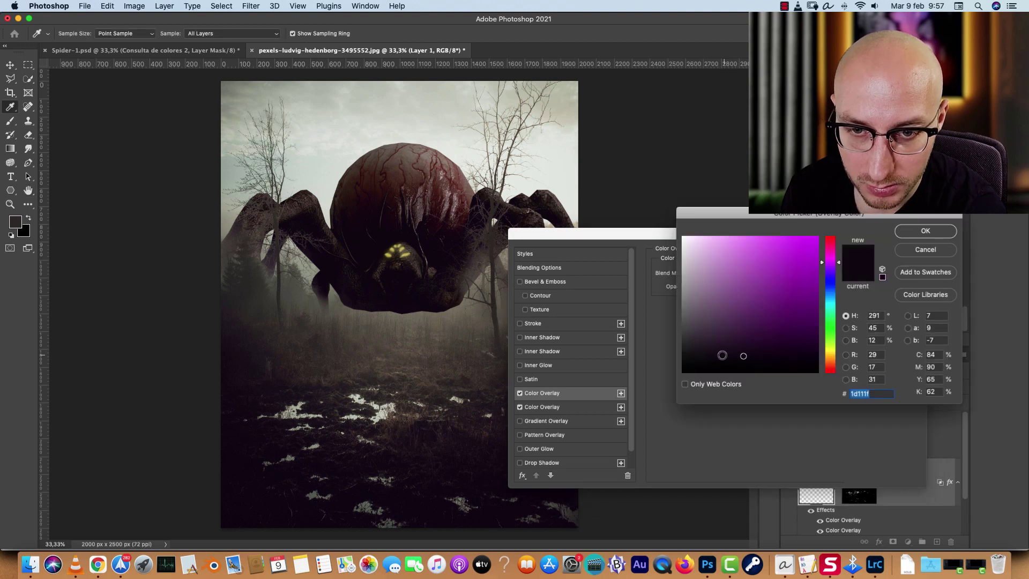
click(398, 344)
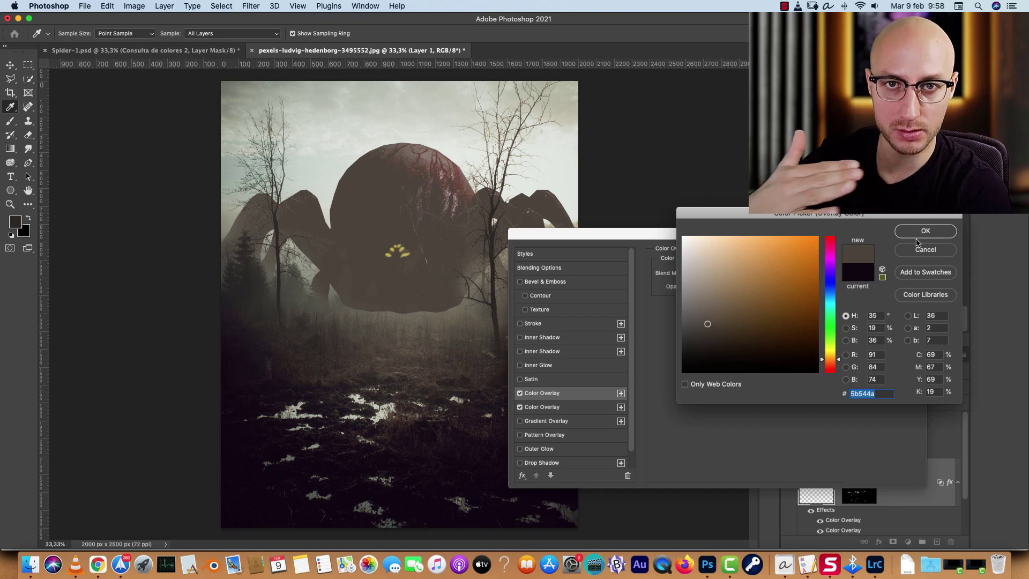
click(942, 230)
drag(745, 288, 712, 294)
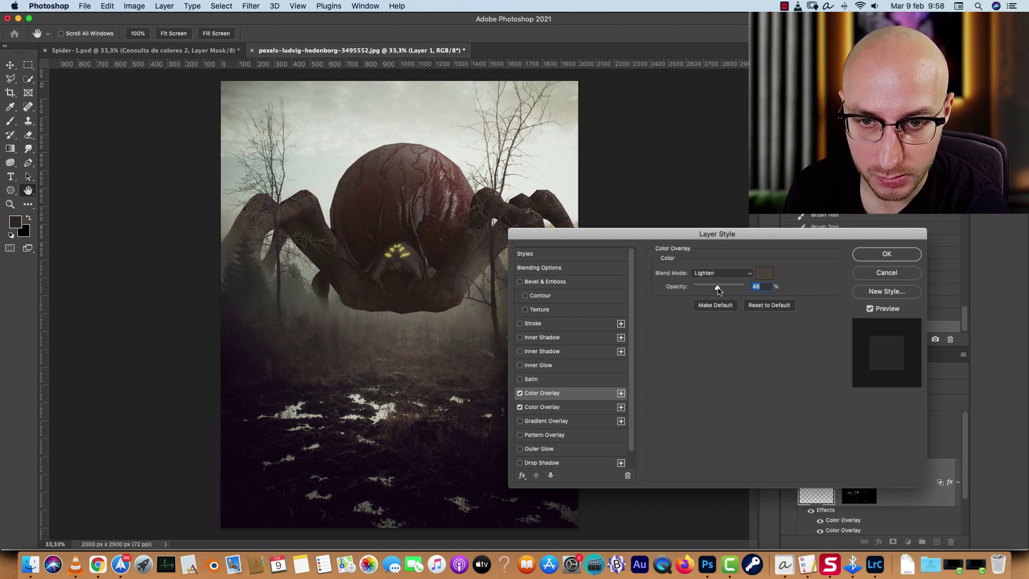
Apply the layer style, zoom to 50%, and make Layer 2 active
click(553, 410)
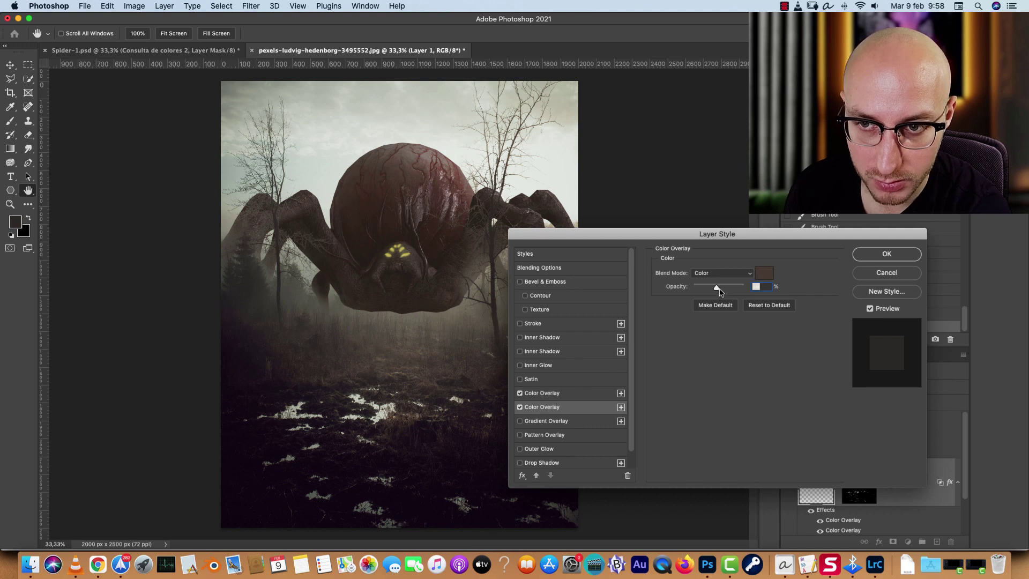
click(887, 254)
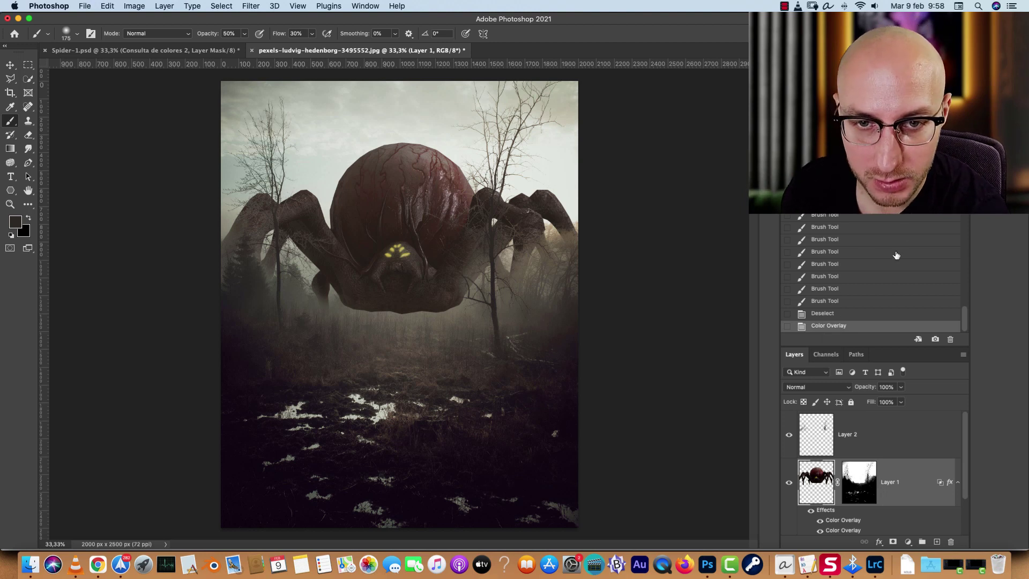
key(super+equal)
drag(743, 323, 767, 440)
key(alt+bracketright)
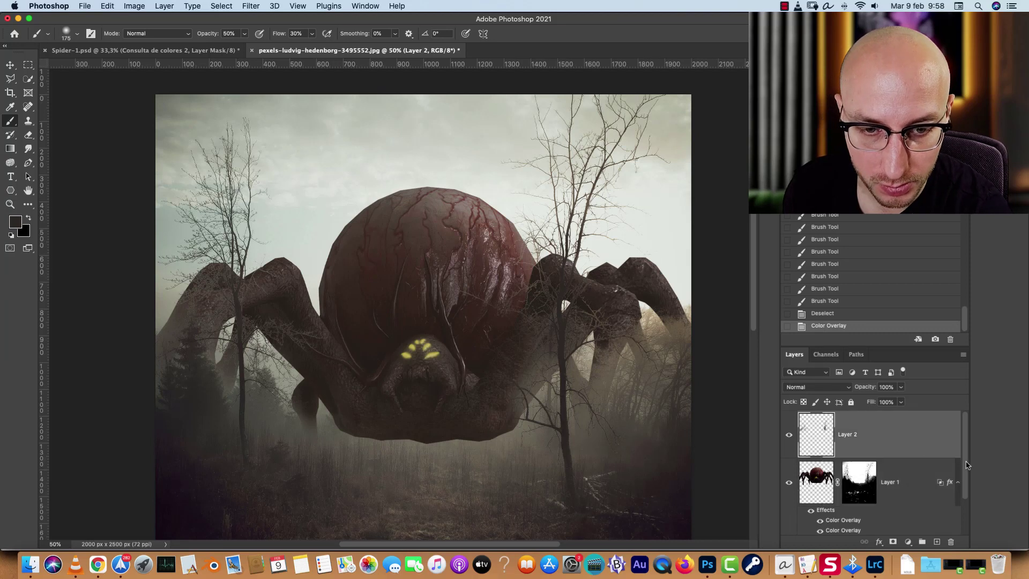
Add Layer 3 in Screen mode and set a 500 brush at 100% opacity and flow
click(937, 541)
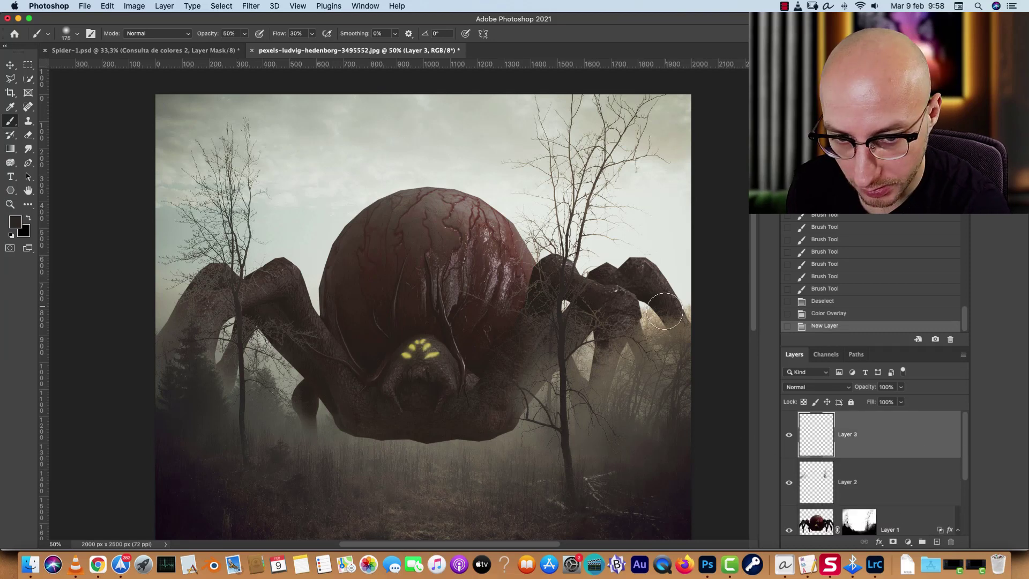
click(821, 388)
click(806, 465)
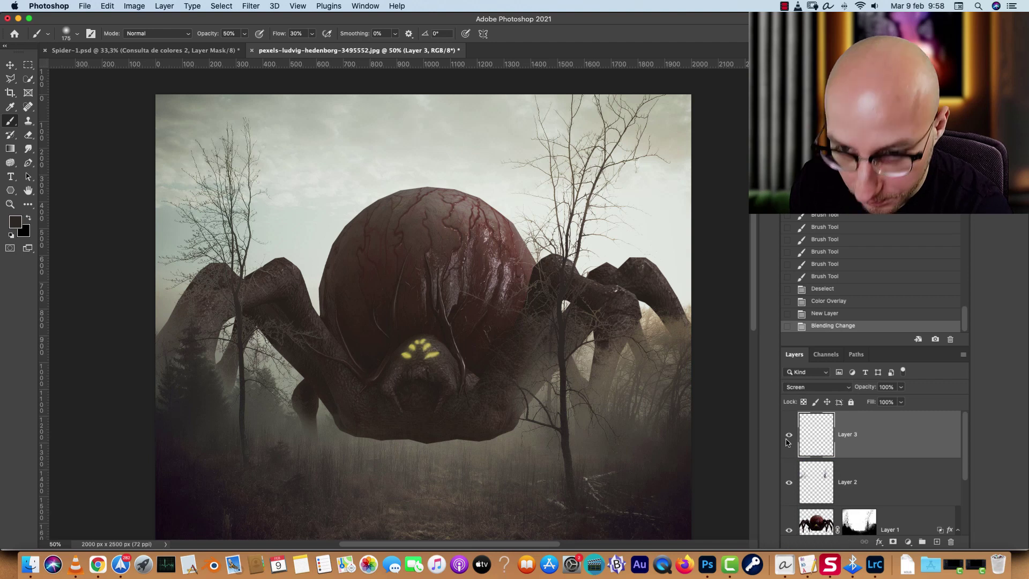
alt+click(600, 257)
key(bracketright)
key(bracketright)
key(bracketright)
key(bracketright)
key(bracketright)
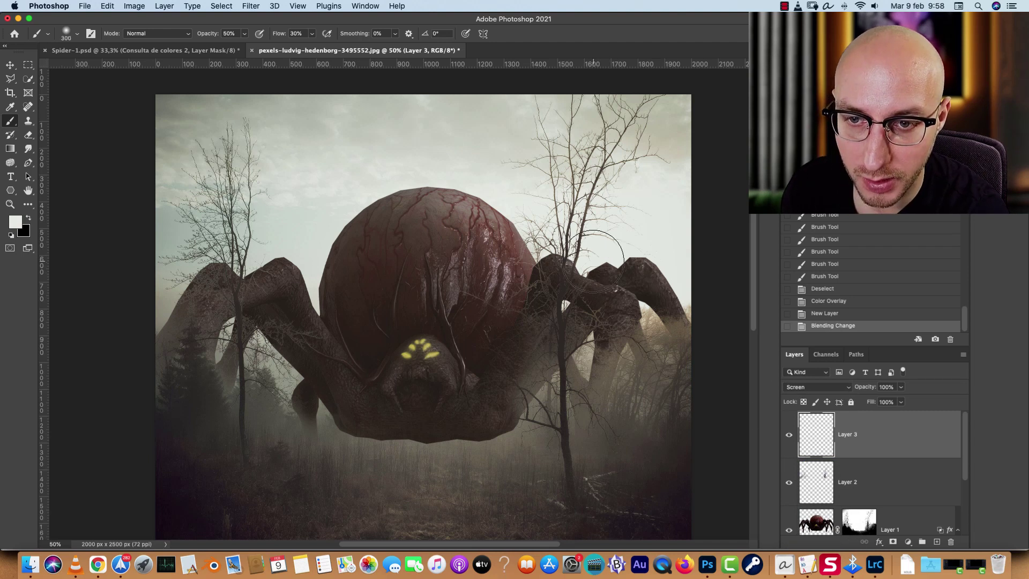
click(139, 52)
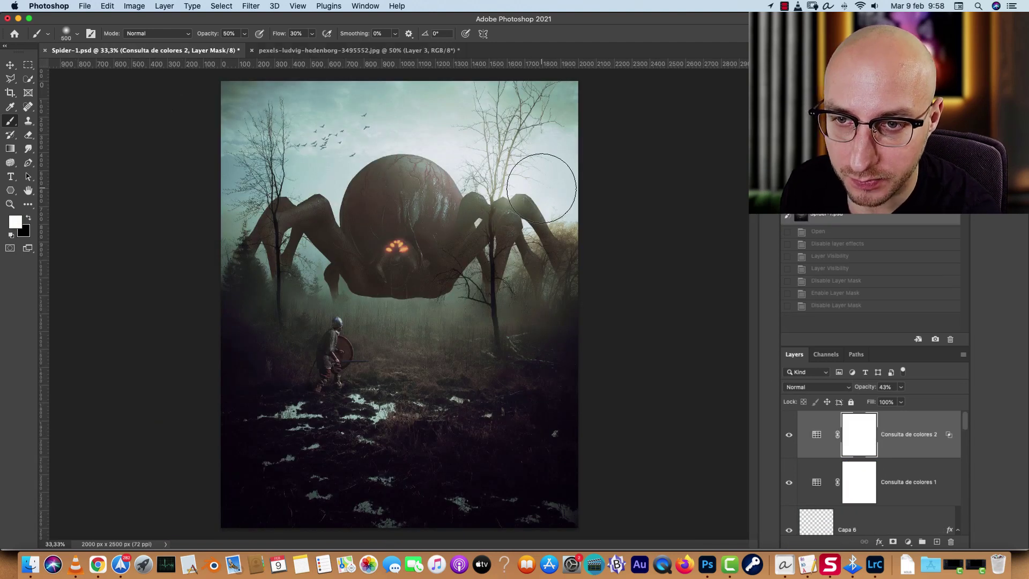
click(358, 51)
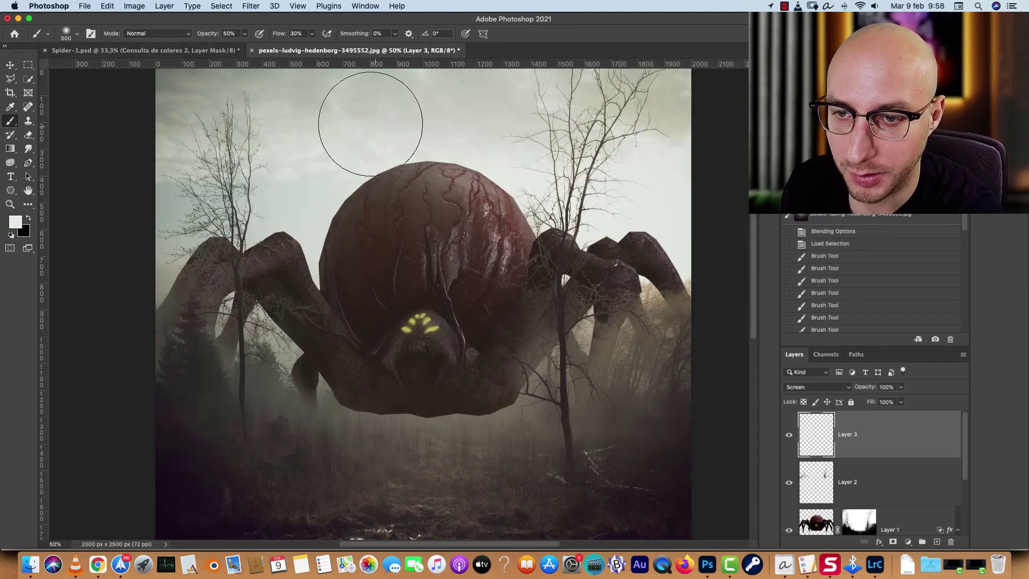
key(super+z)
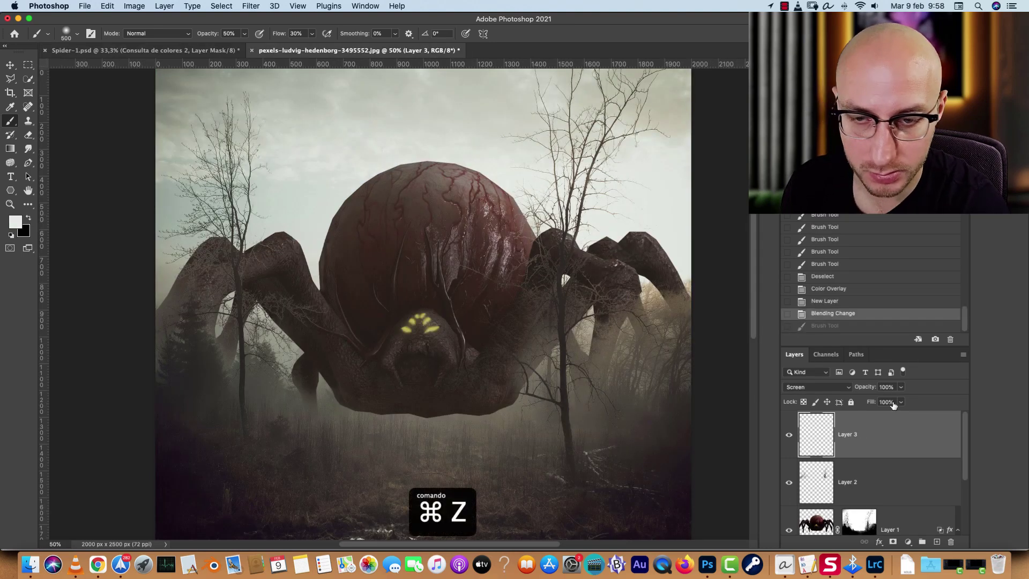
key(0)
key(shift+0)
Set the foreground to olive-grey 84836d and paint a soft glow over the right tree
click(16, 221)
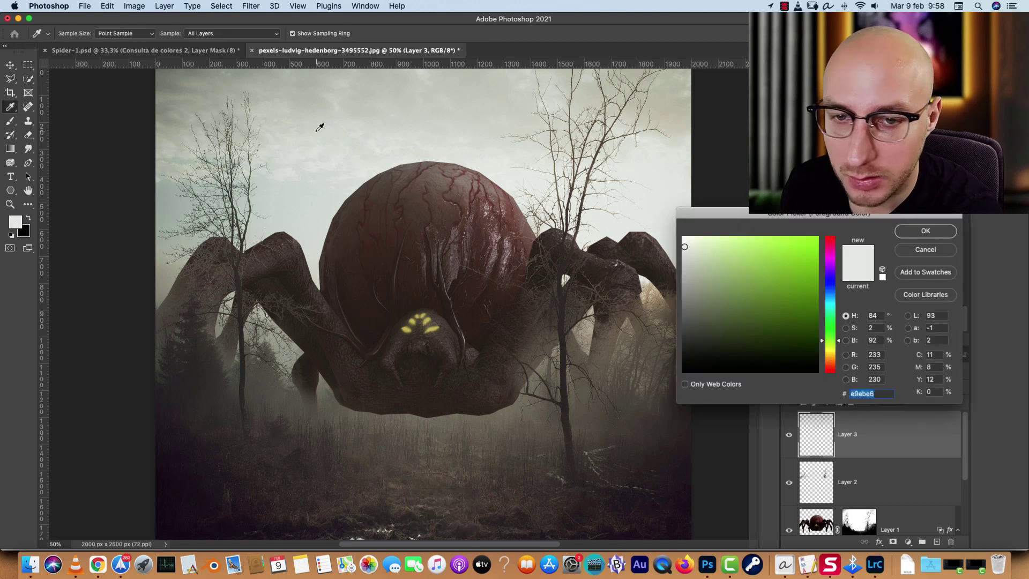
drag(825, 336, 826, 346)
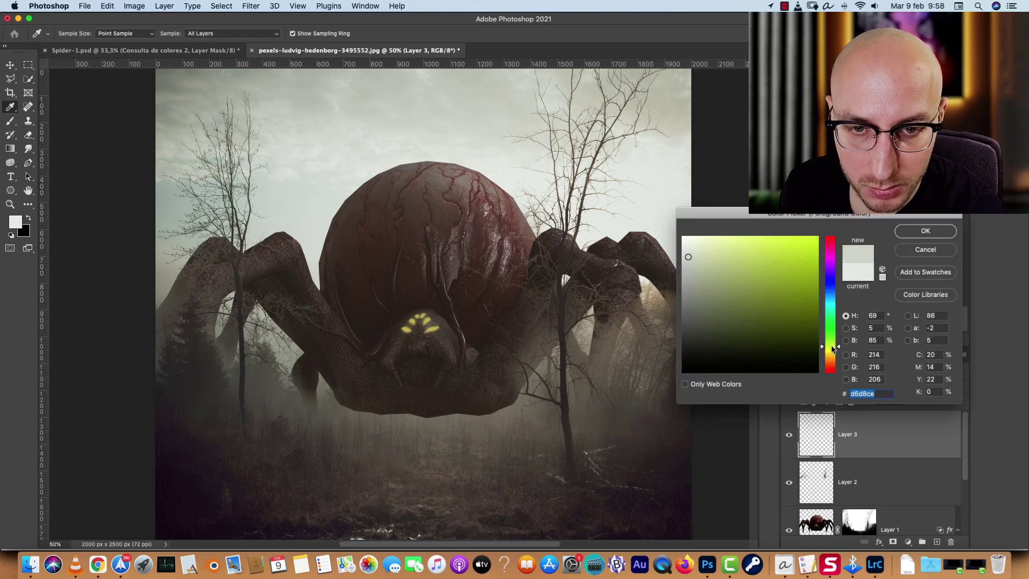
click(703, 289)
drag(703, 290, 705, 302)
drag(830, 346, 829, 350)
click(910, 231)
key(b)
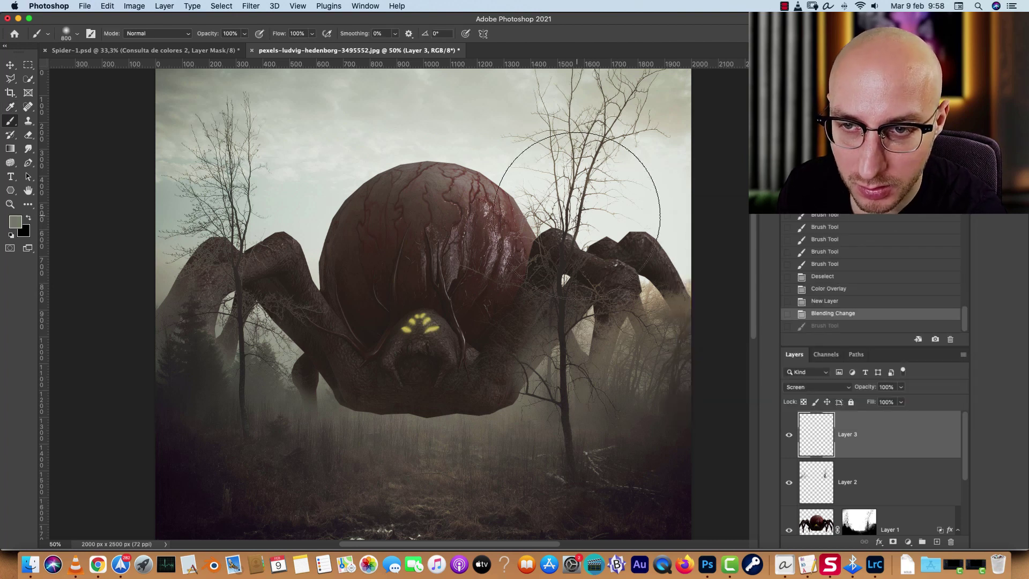
click(571, 219)
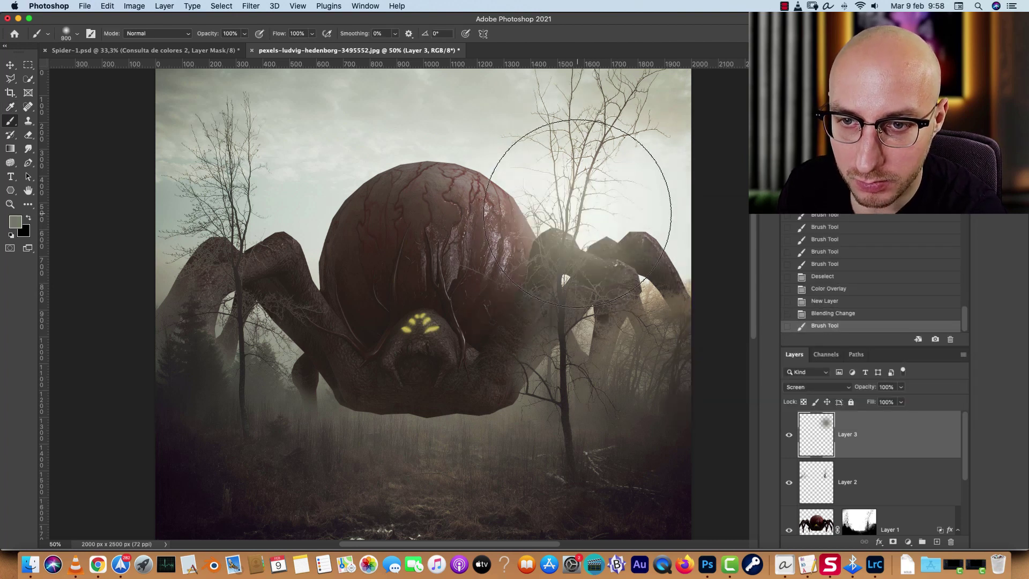
Switch the foreground to warm beige b5a993, dab a glow near the right tree, and compare with Spider-1.psd
click(15, 222)
drag(829, 351, 829, 358)
click(707, 276)
key(Return)
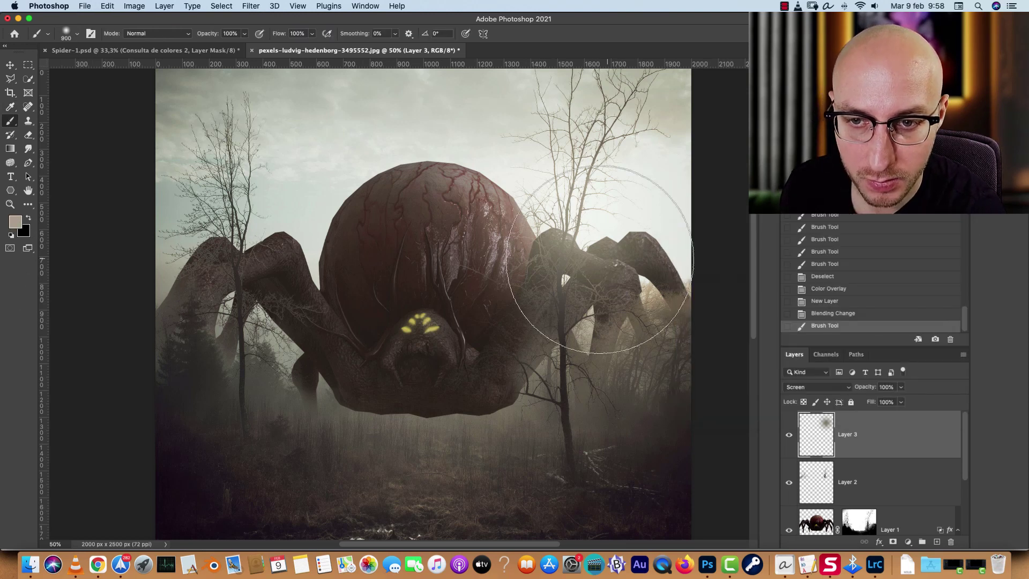
click(588, 234)
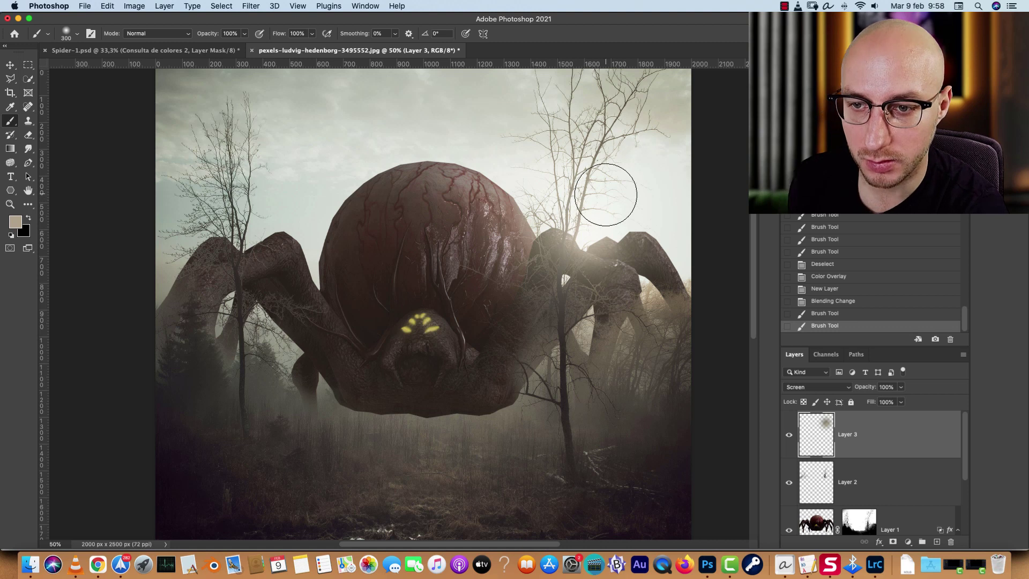
mouse_move(529, 343)
mouse_down()
mouse_move(612, 214)
mouse_move(537, 210)
mouse_up()
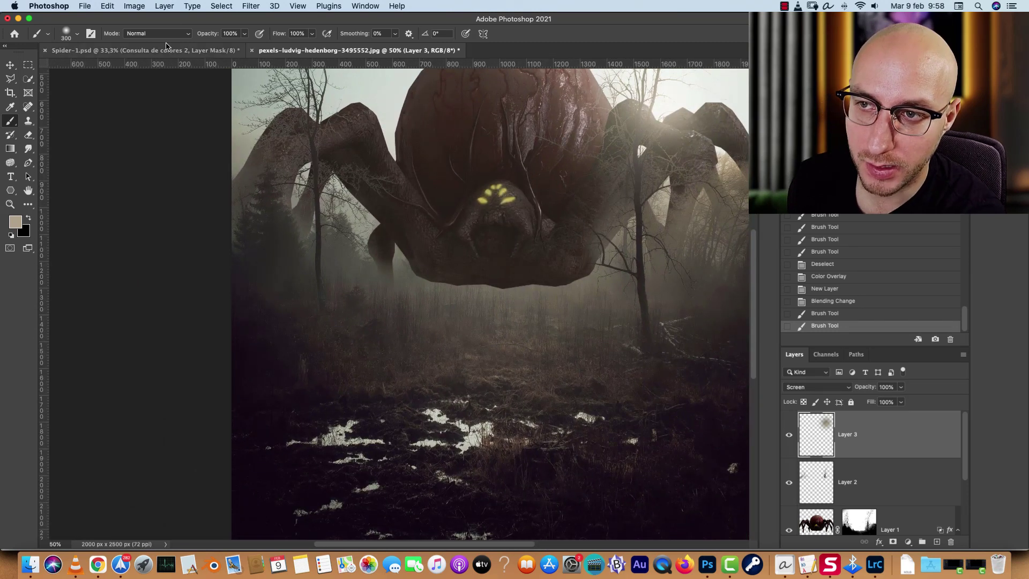
click(139, 50)
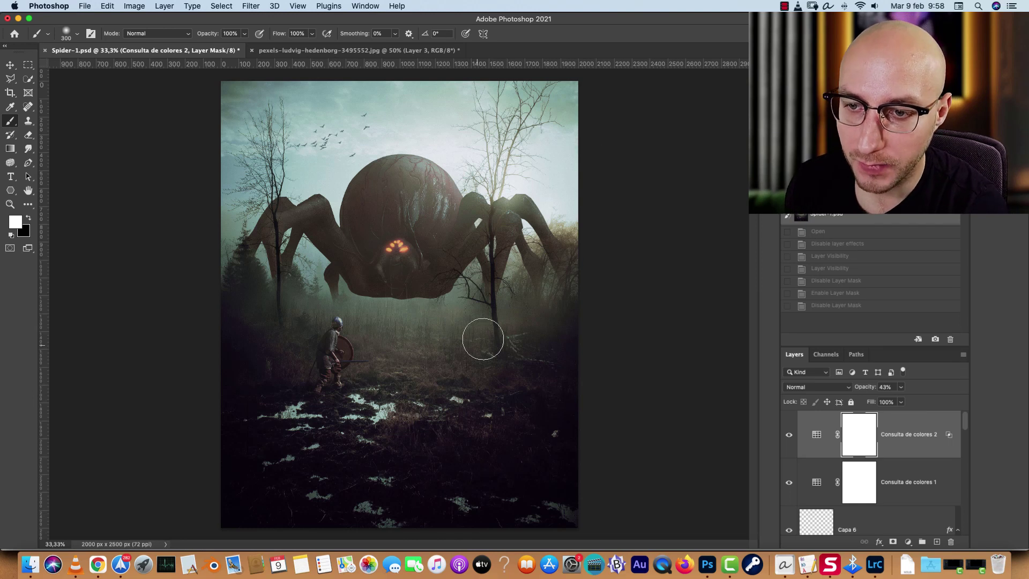
click(356, 50)
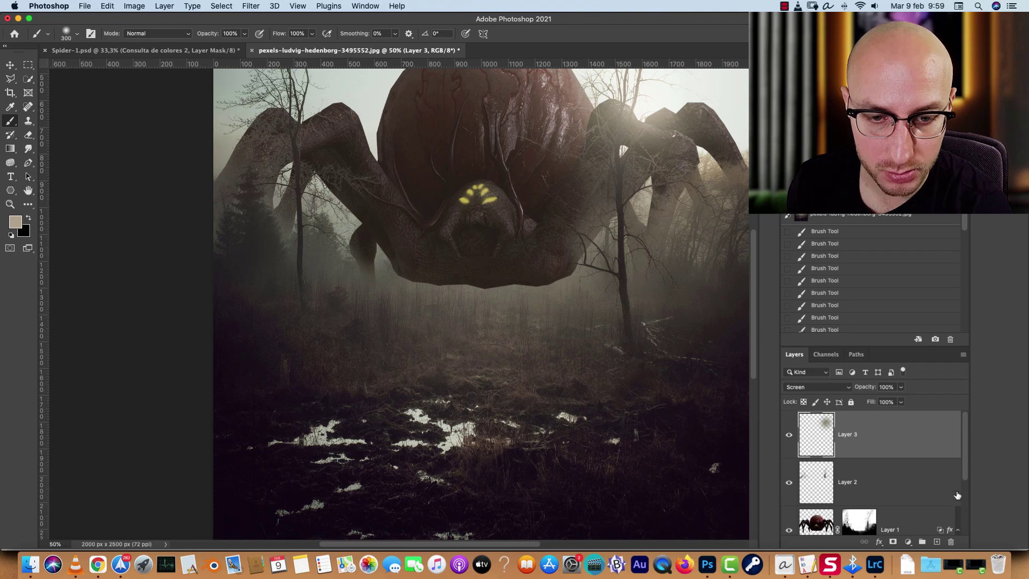
Add Layer 4 between Layer 2 and Layer 1 and clip it to the spider layer
key(Delete)
click(937, 541)
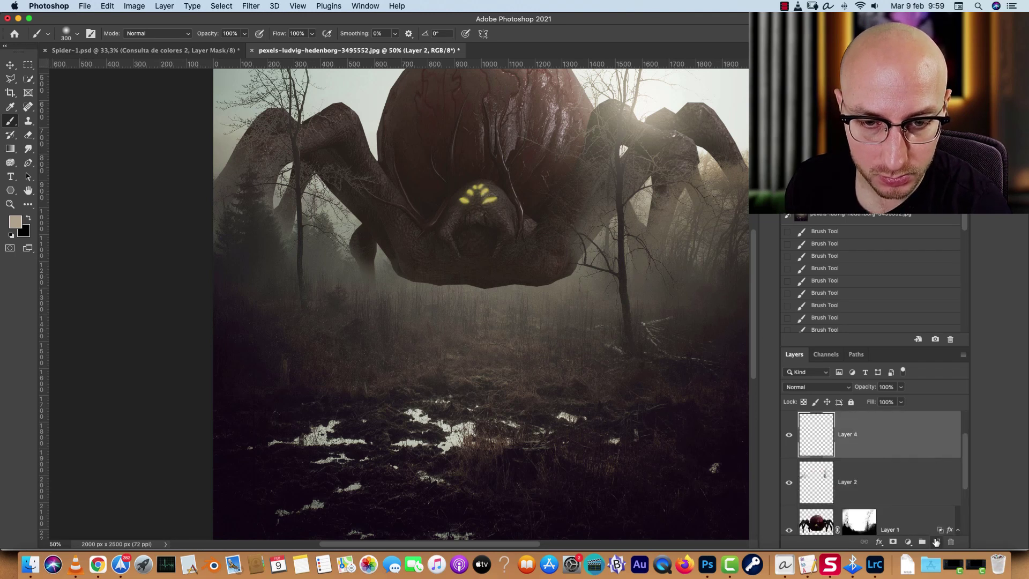
drag(911, 438, 922, 516)
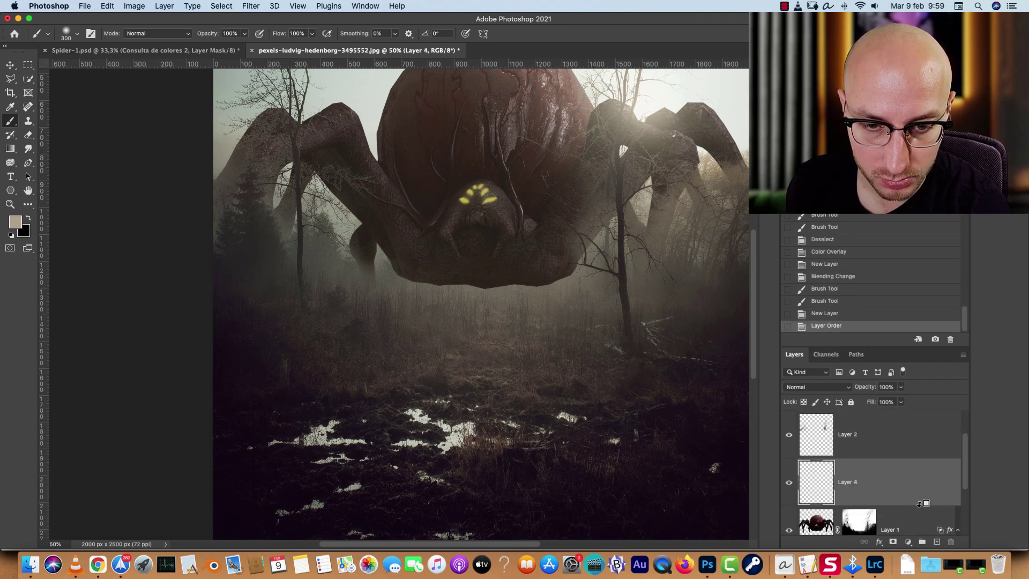
alt+click(920, 504)
Try Overlay blending on Layer 4, then switch it to Soft Light
click(825, 387)
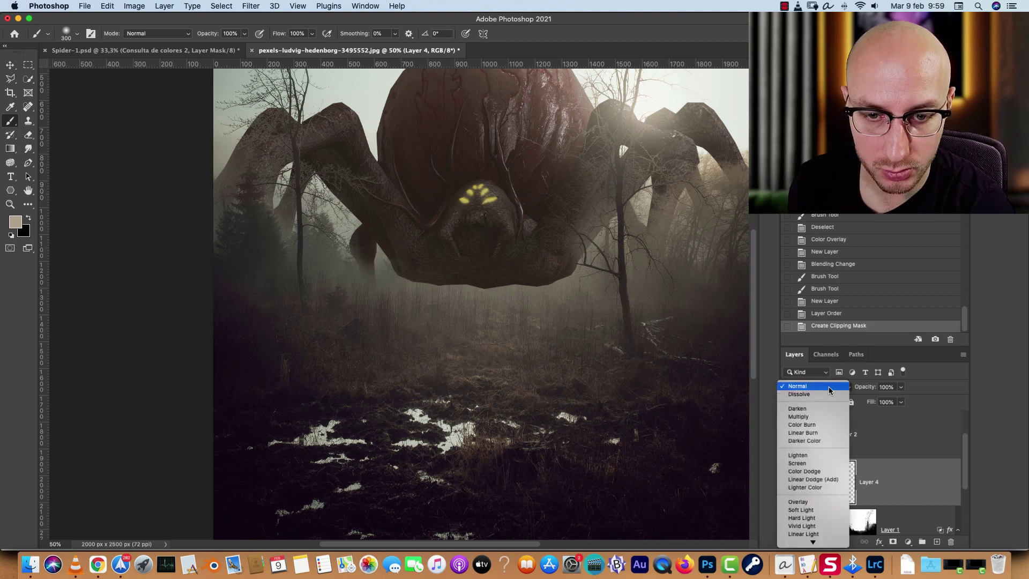
click(819, 496)
click(817, 387)
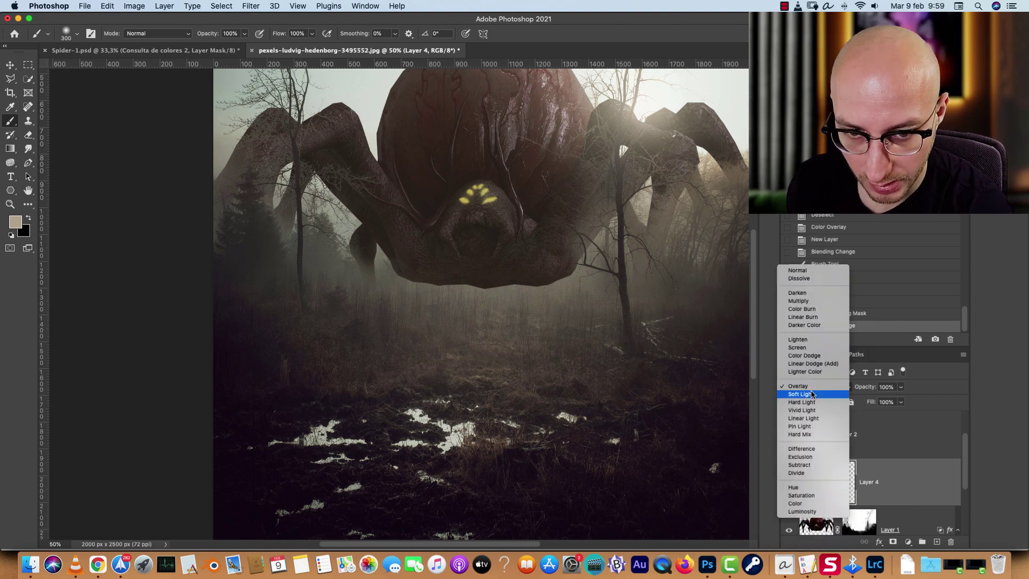
click(823, 397)
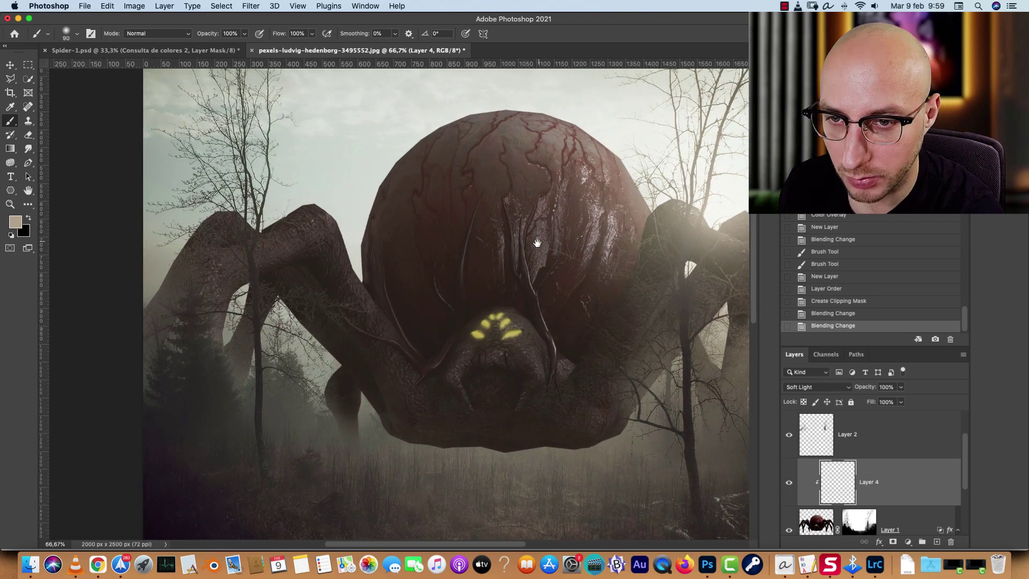
Pick dark grey-brown 4e4a42 and test shading strokes on the spider's body, undoing them
drag(537, 242, 453, 271)
click(13, 224)
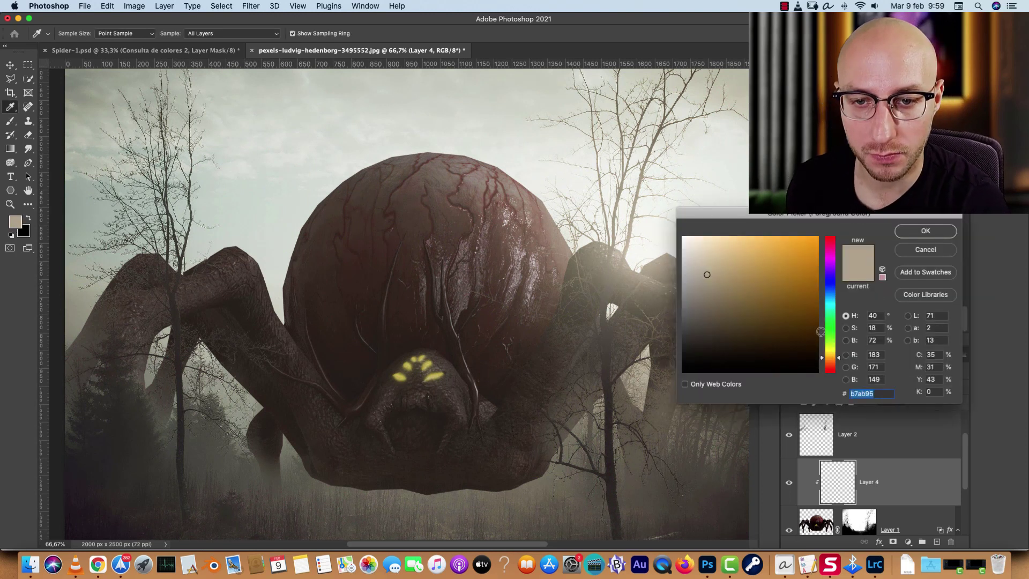
click(702, 331)
click(925, 231)
key(b)
drag(543, 249, 524, 324)
key(cmd+z)
drag(490, 242, 479, 284)
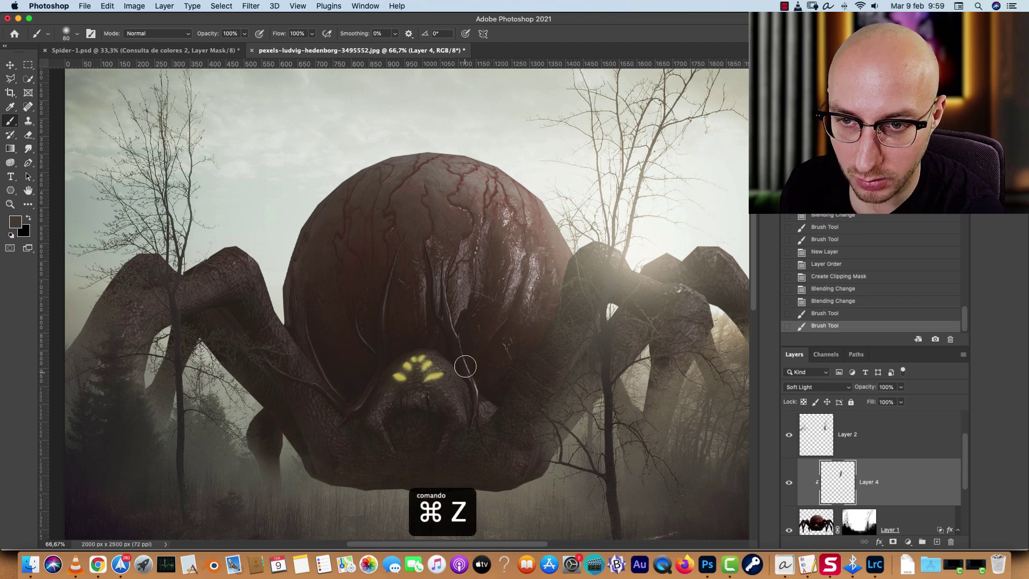
click(466, 367)
key(cmd+z)
Return Layer 4 to Overlay and set the brush to 50% opacity with lower flow
click(817, 387)
click(804, 378)
key(cmd+z)
key(cmd+z)
click(817, 387)
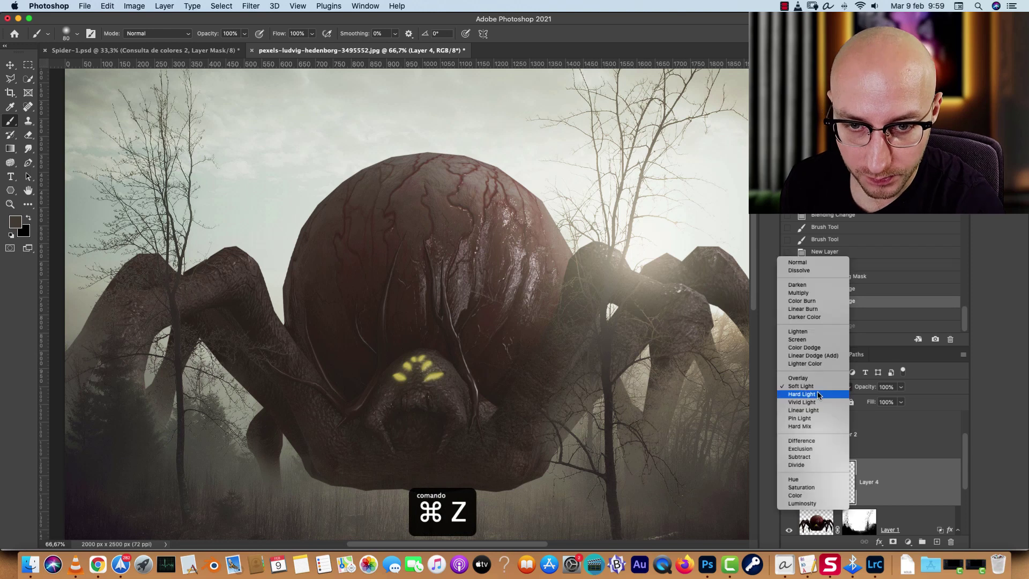
click(804, 379)
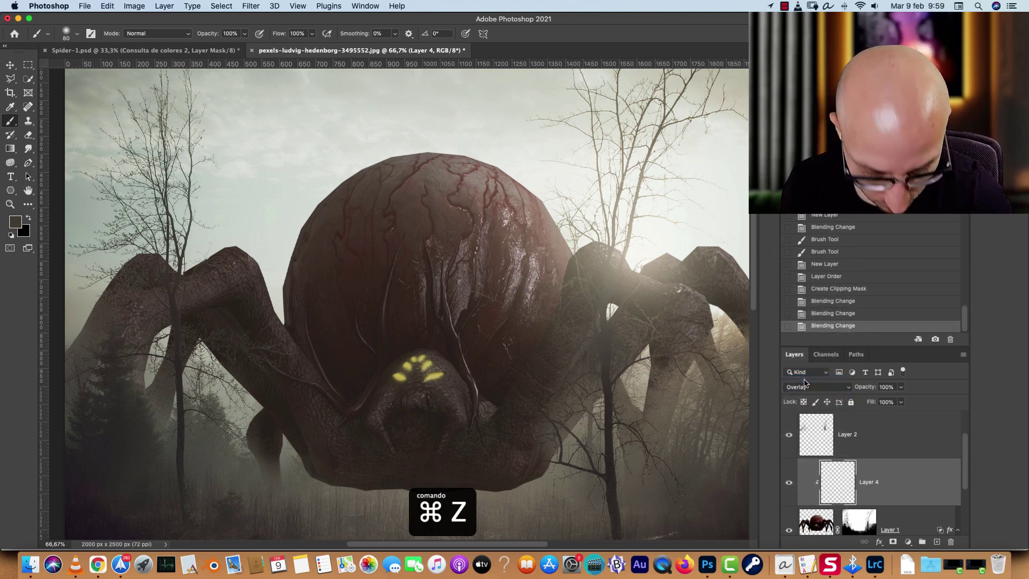
key(5)
key(shift+3)
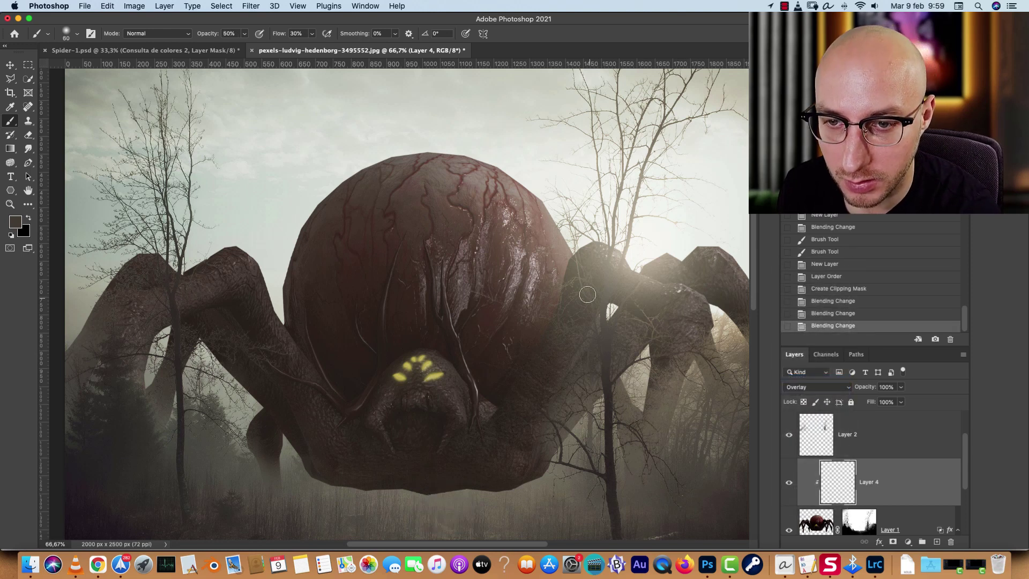
Paint soft light strokes across the spider's legs with brush sizes 80, 125, then 90
drag(566, 318, 538, 353)
drag(536, 356, 509, 393)
drag(457, 417, 413, 409)
mouse_move(413, 408)
mouse_down()
mouse_move(391, 420)
mouse_move(282, 381)
mouse_up()
key(bracketright)
key(bracketright)
key(bracketright)
key(bracketright)
drag(293, 439, 275, 388)
mouse_move(320, 459)
mouse_down()
mouse_move(259, 466)
mouse_move(252, 444)
mouse_up()
key(bracketright)
key(bracketright)
key(bracketright)
mouse_move(519, 448)
mouse_down()
mouse_move(588, 390)
mouse_move(602, 348)
mouse_up()
drag(555, 435, 658, 345)
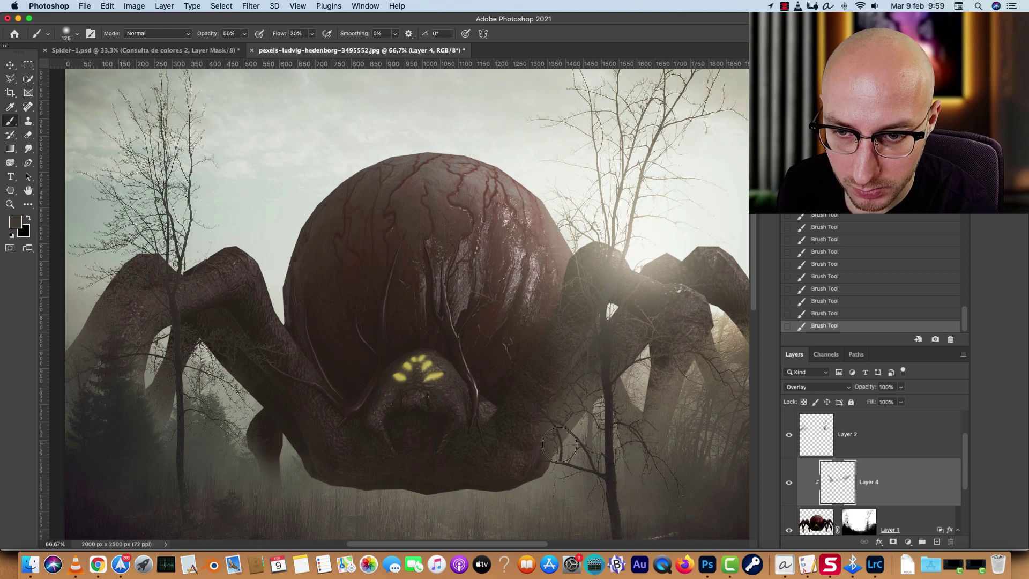
mouse_move(191, 292)
mouse_down()
mouse_move(182, 303)
mouse_move(189, 329)
mouse_up()
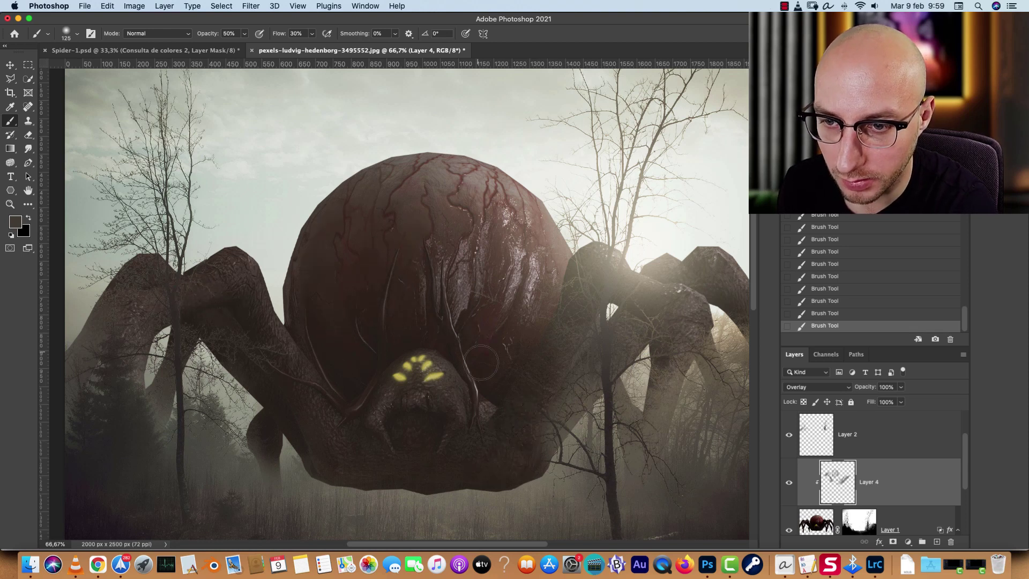
key(bracketleft)
key(bracketleft)
Set the foreground to a light beige sampled from the image, after a failed Clone Stamp attempt
key(x)
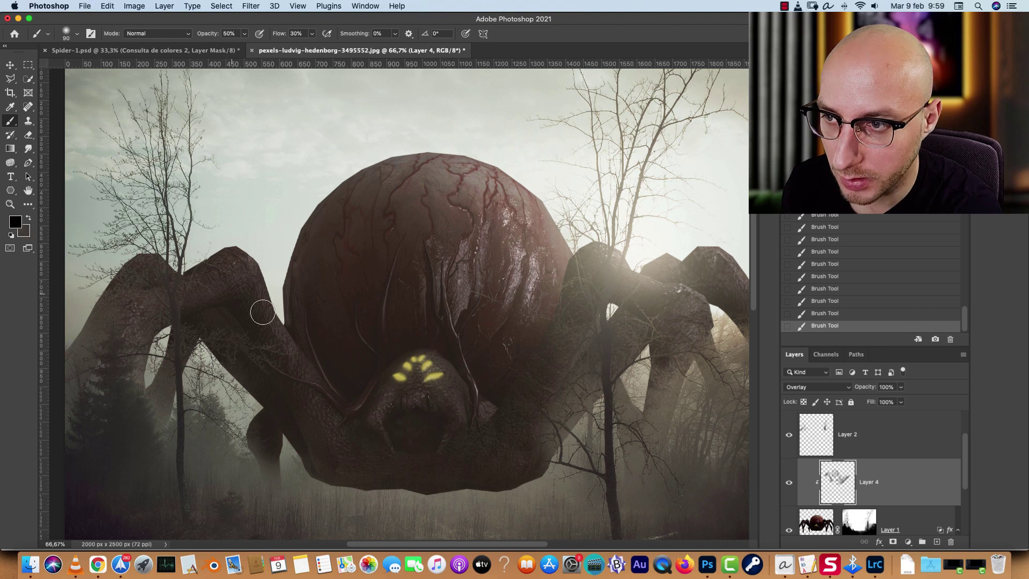
click(16, 222)
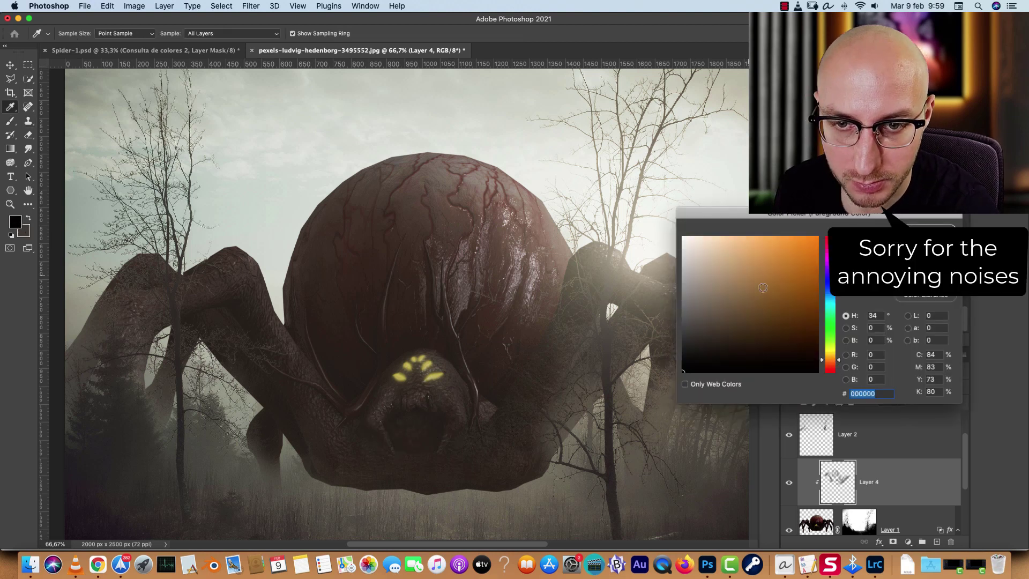
click(712, 266)
key(Return)
key(s)
click(517, 293)
key(Return)
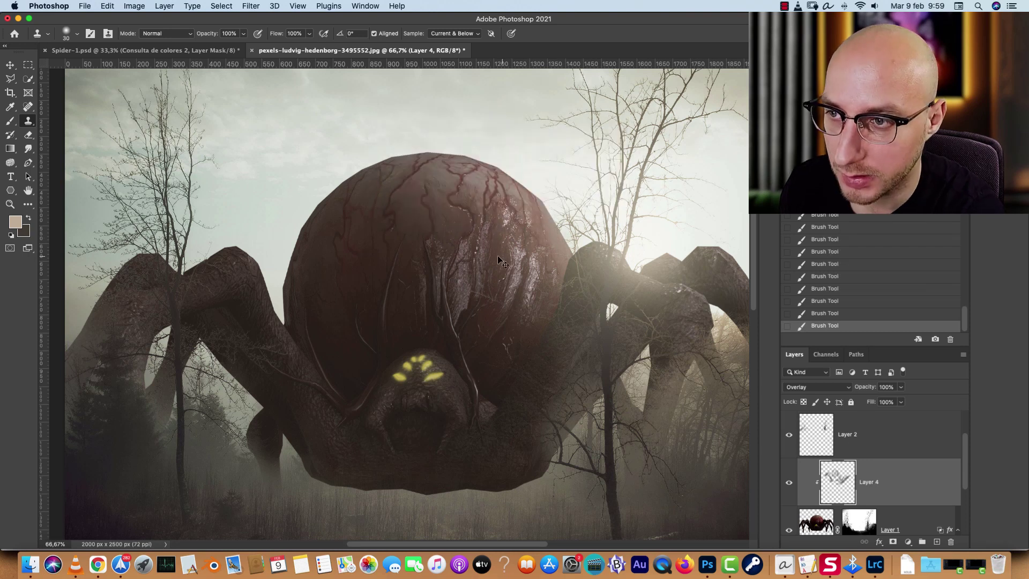
key(b)
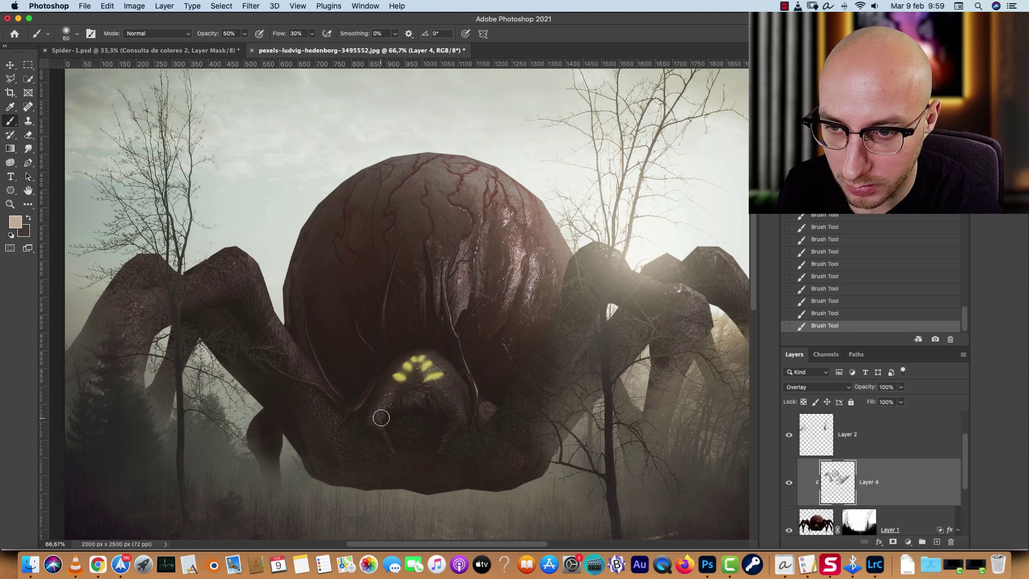
Add a new Layer 5 above Layer 2 in Color Dodge blend mode
click(923, 442)
key(super+shift+alt+n)
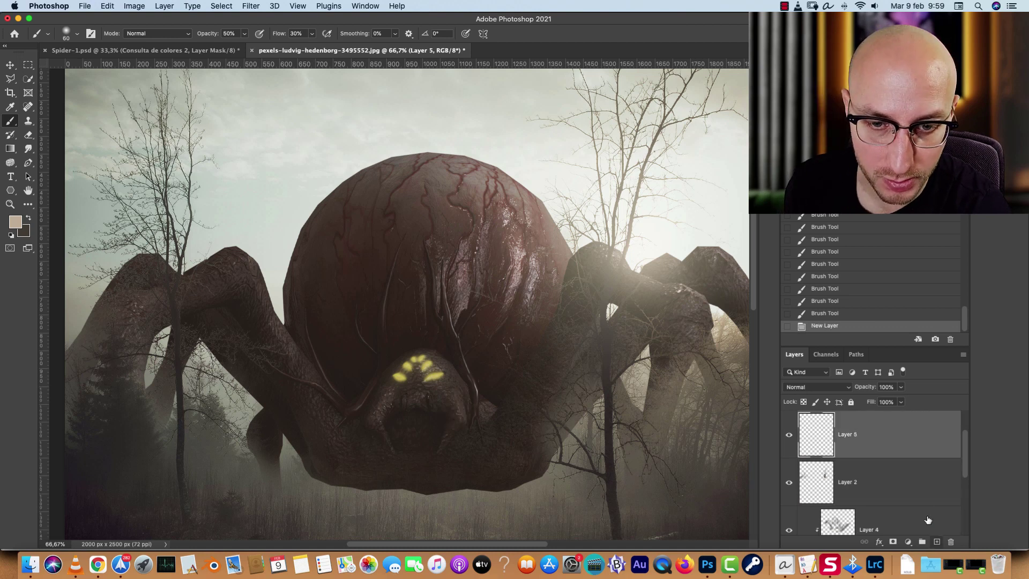
click(817, 387)
click(814, 476)
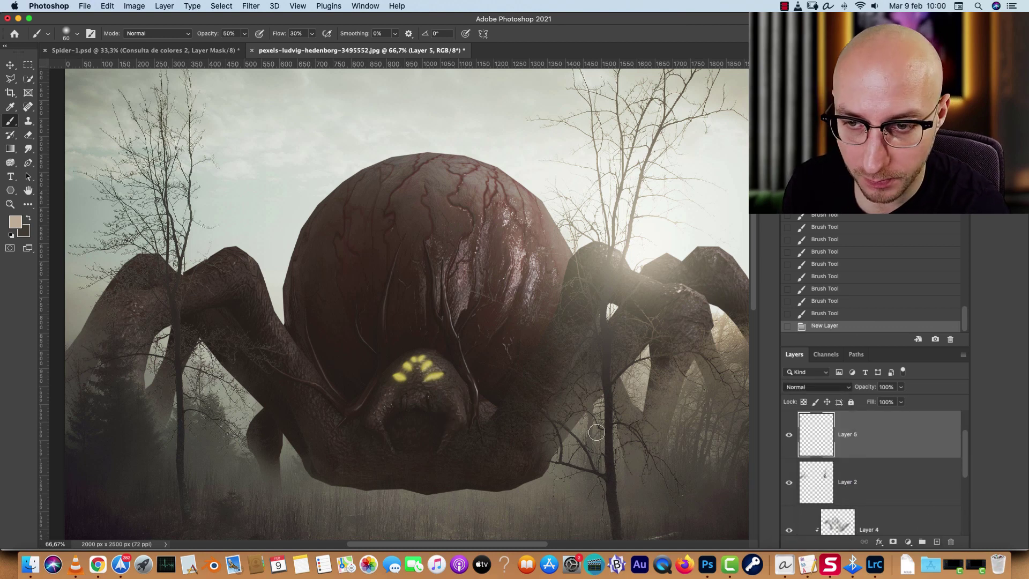
Choose a rust-orange foreground and paint glow over the spider's left and top eyes
click(14, 221)
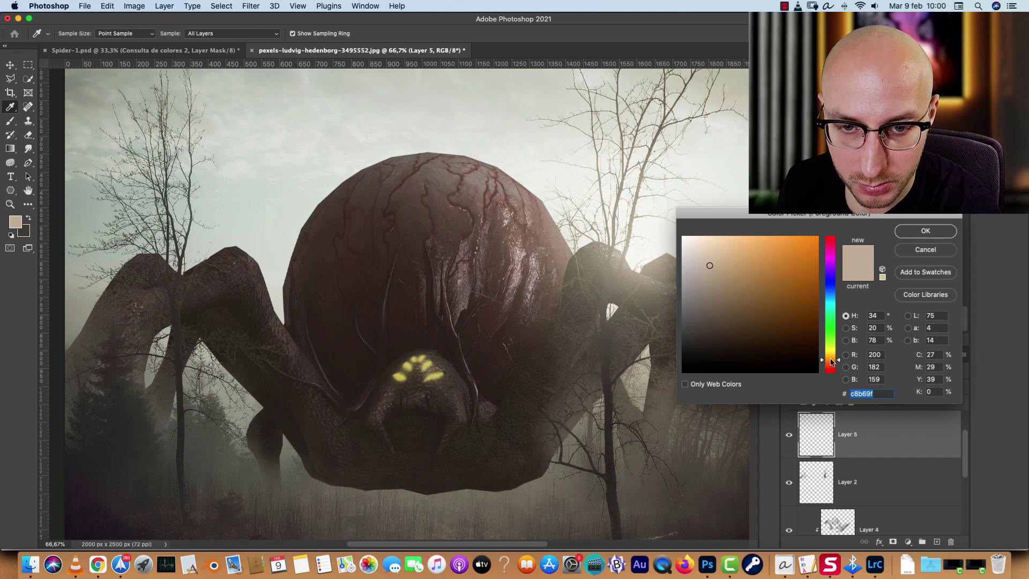
drag(831, 362, 831, 365)
drag(811, 334, 799, 287)
key(Return)
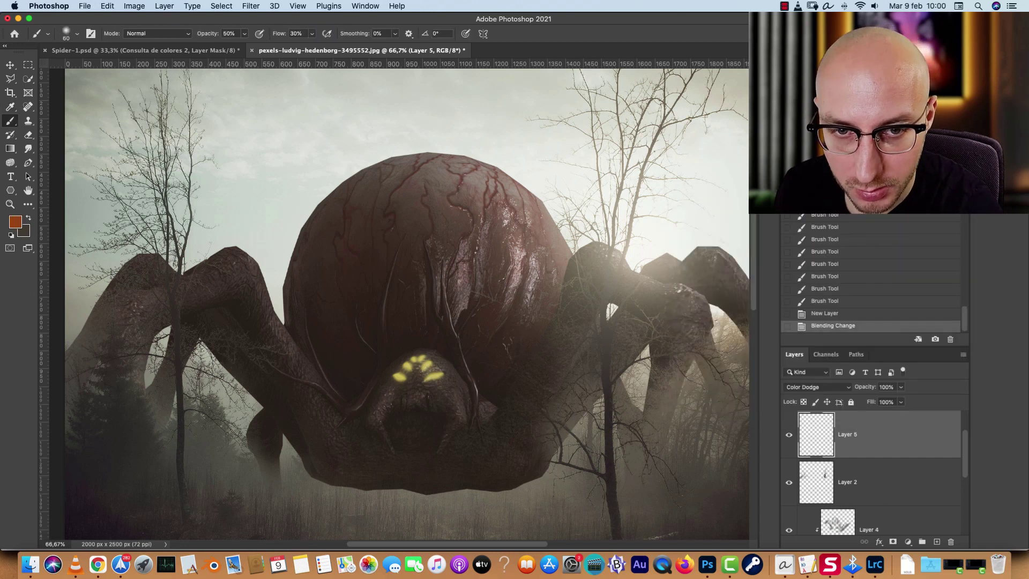
key(super+plus)
key(super+plus)
mouse_move(530, 471)
mouse_down()
mouse_move(551, 304)
mouse_move(534, 351)
mouse_move(543, 351)
mouse_move(500, 359)
mouse_up()
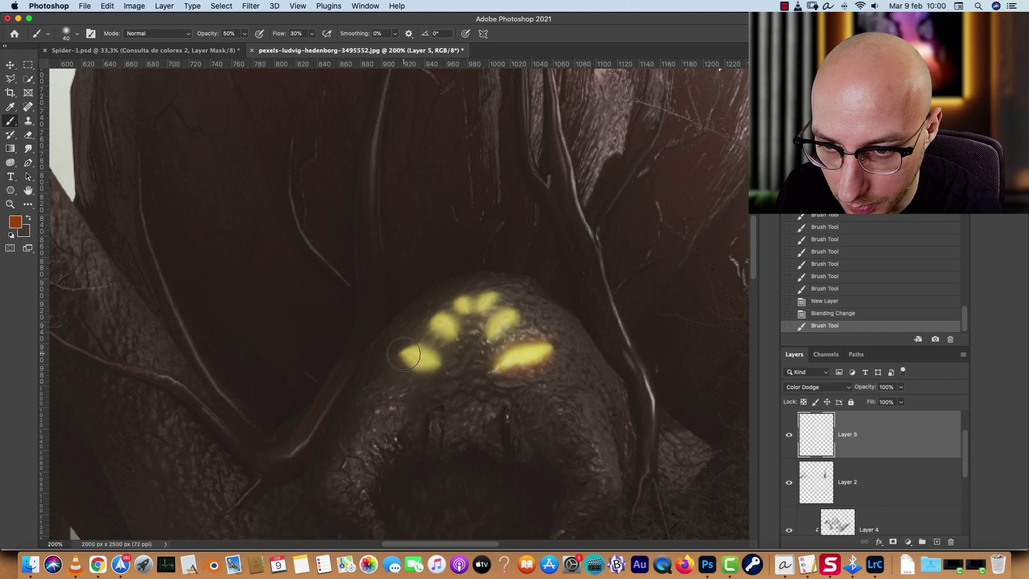
drag(404, 353, 423, 360)
mouse_move(495, 326)
mouse_down()
mouse_move(508, 318)
mouse_move(468, 301)
mouse_up()
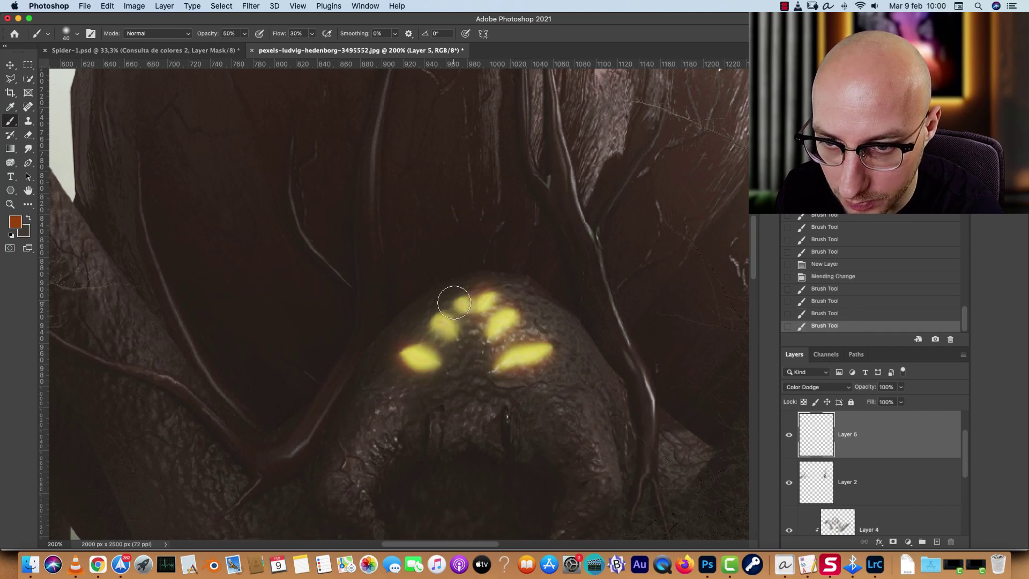
Shift the glow colour slightly redder and add more orange glow around the eyes
click(16, 221)
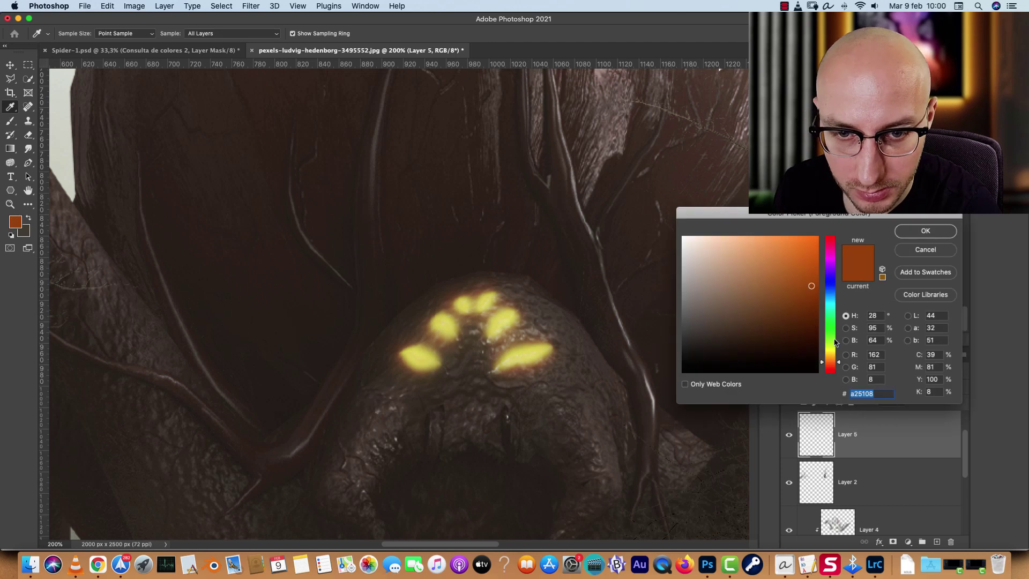
click(831, 364)
click(926, 231)
mouse_move(507, 328)
mouse_down()
mouse_move(466, 305)
mouse_move(423, 355)
mouse_move(407, 356)
mouse_move(461, 365)
mouse_move(548, 351)
mouse_up()
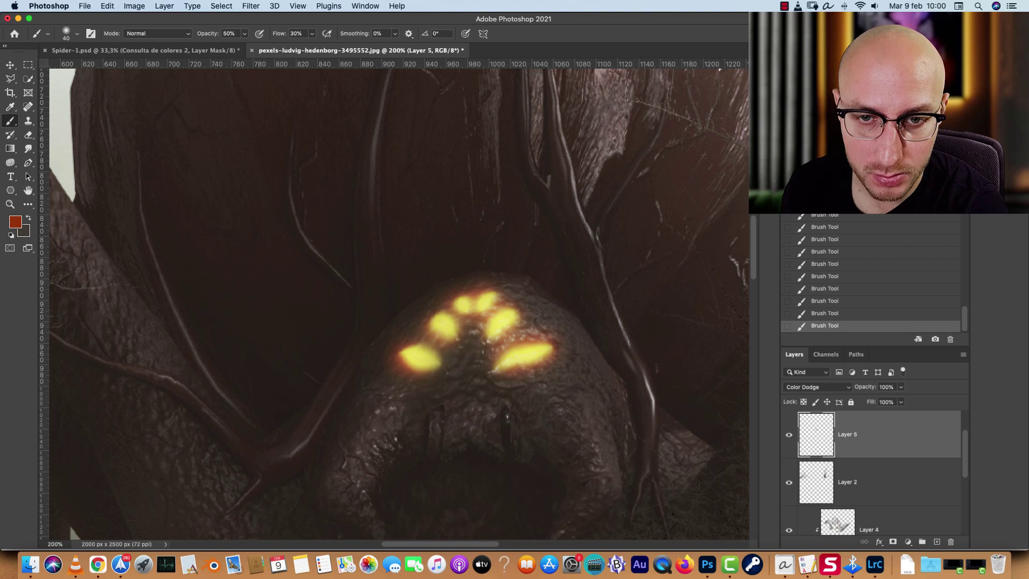
Zoom out to 100% and toggle the spider layer off and on to compare
key(super+minus)
drag(966, 448, 966, 487)
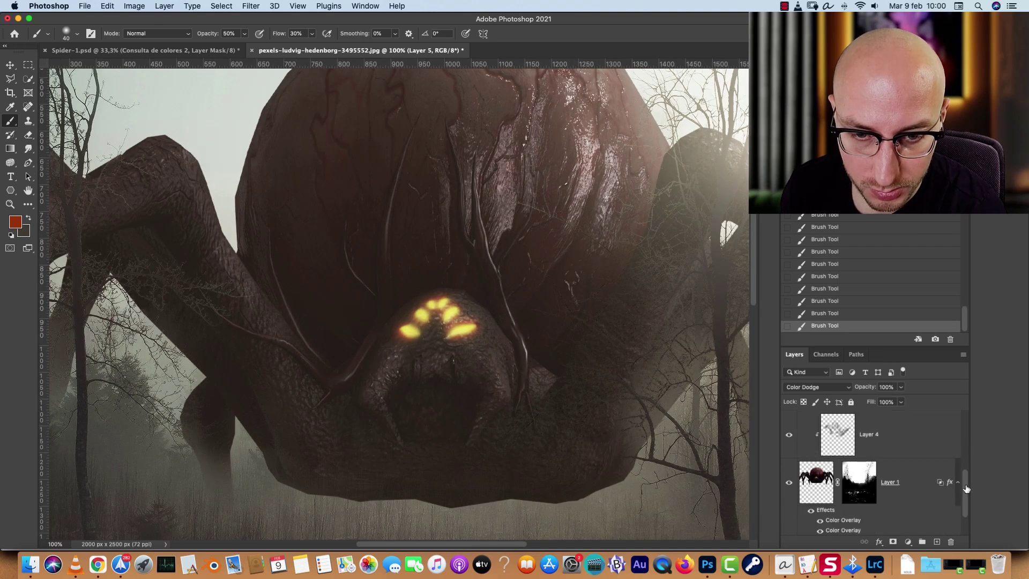
click(788, 482)
click(789, 483)
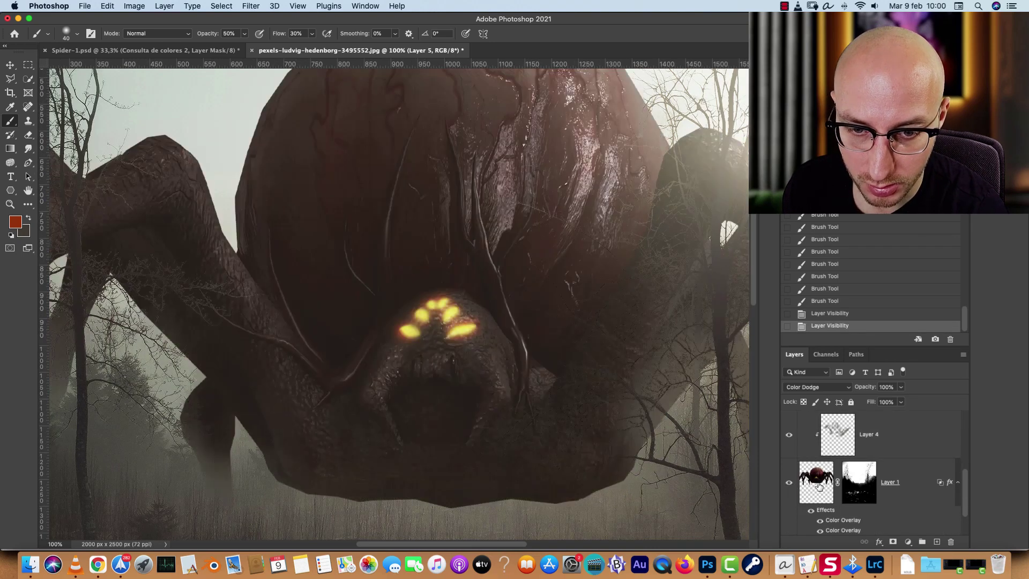
Select the spider's yellow eyes with Select > Color Range while viewing the spider alone
alt+click(788, 482)
key(super+1)
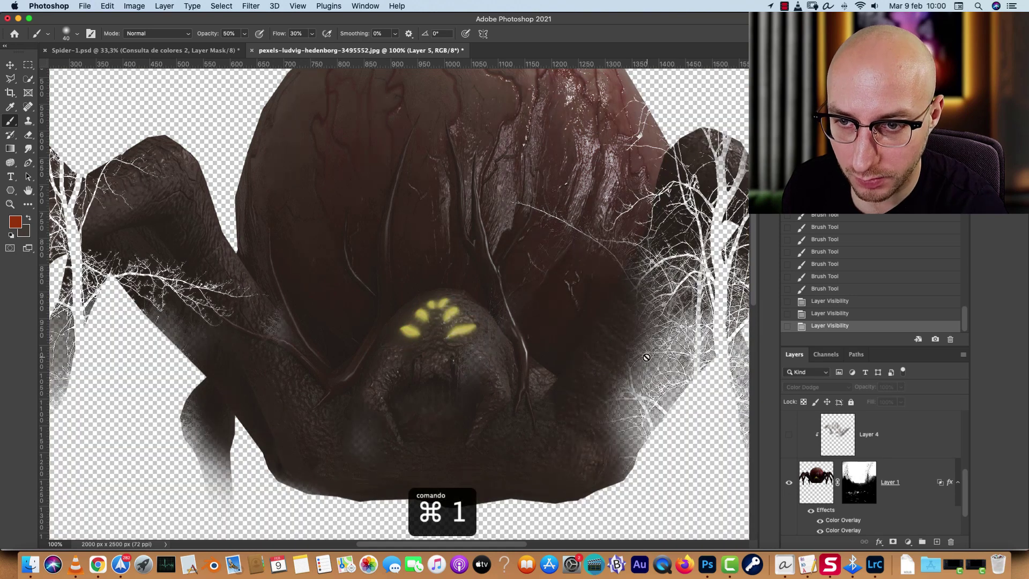
scroll(407, 300, up, 5)
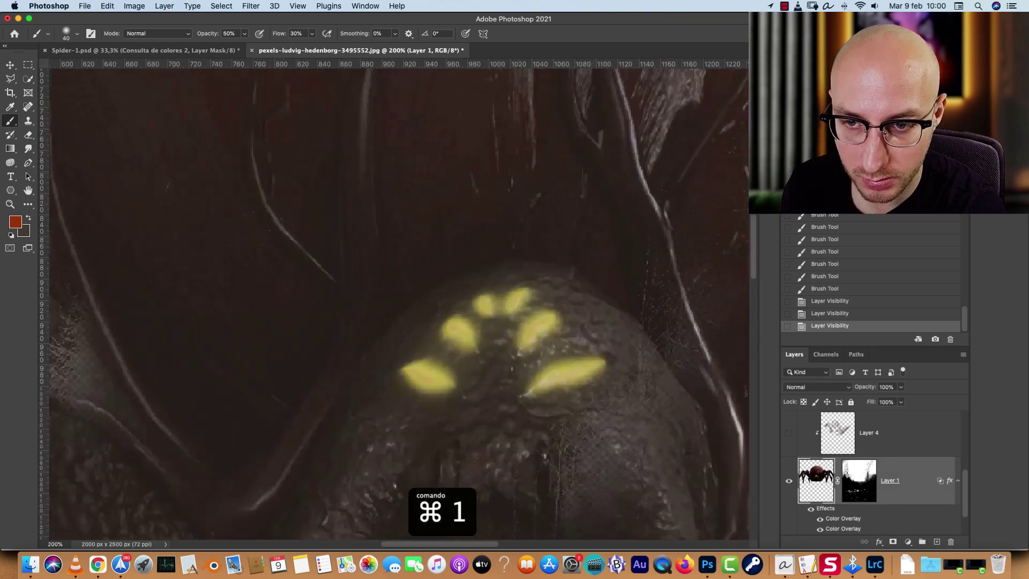
click(220, 6)
click(218, 8)
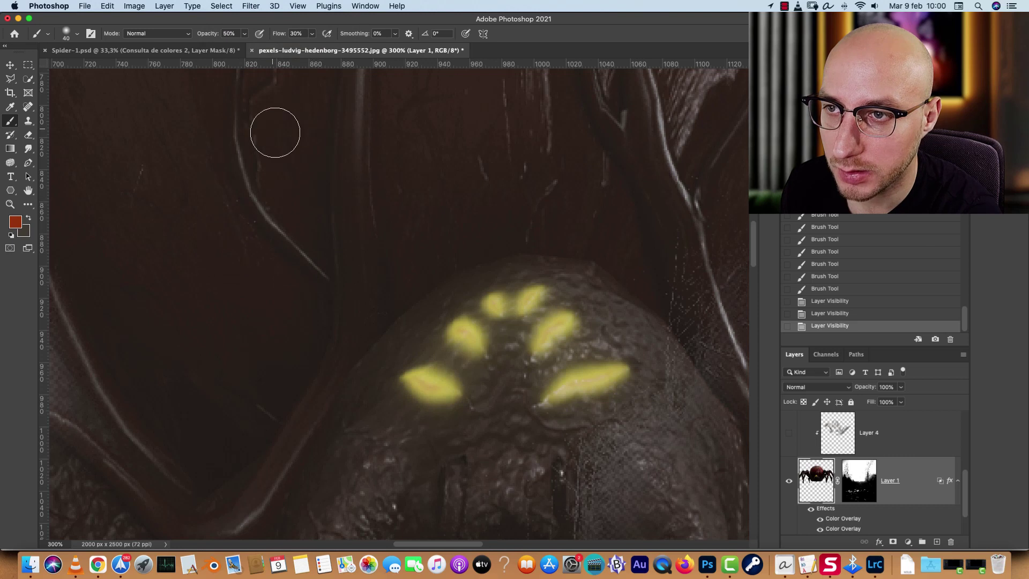
click(218, 7)
click(241, 113)
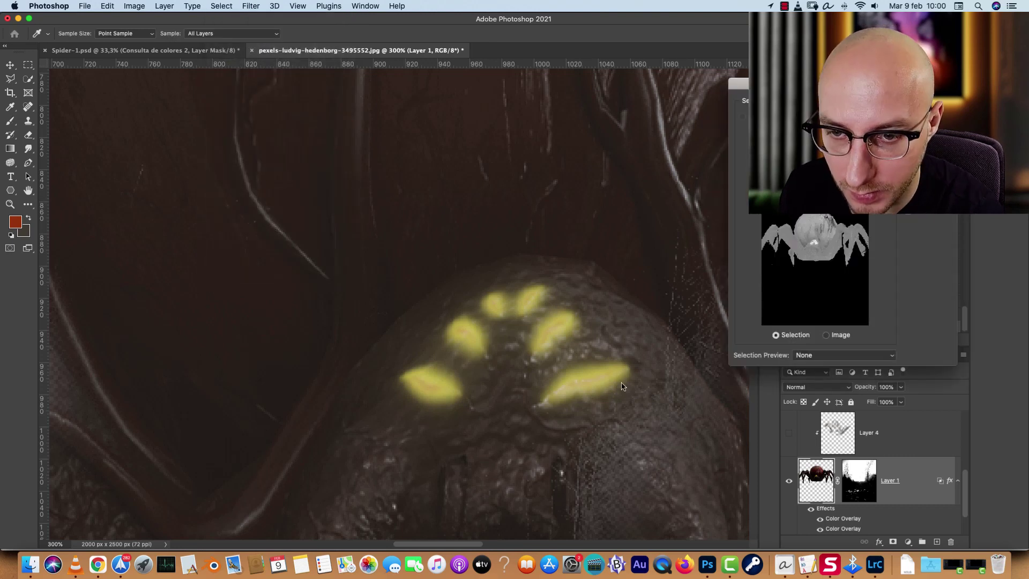
click(590, 386)
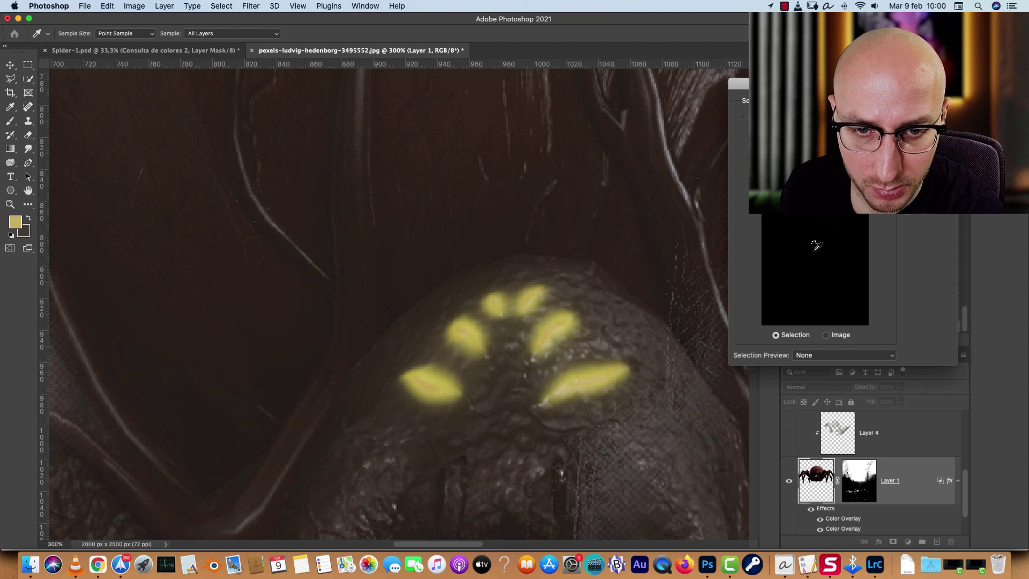
key(Return)
key(b)
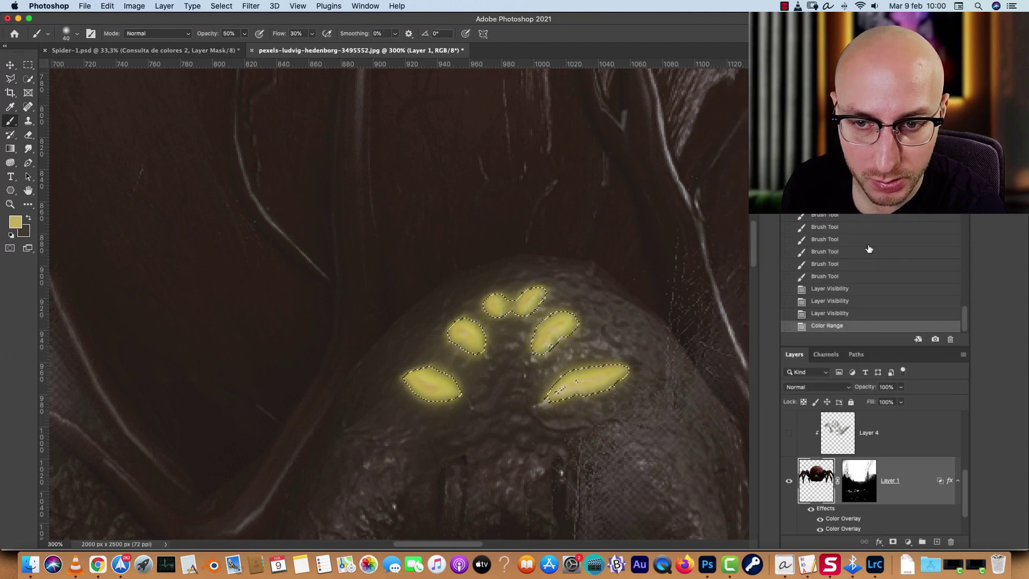
Restore the other layers and add an eye-masked Hue/Saturation adjustment with Hue +9
click(788, 433)
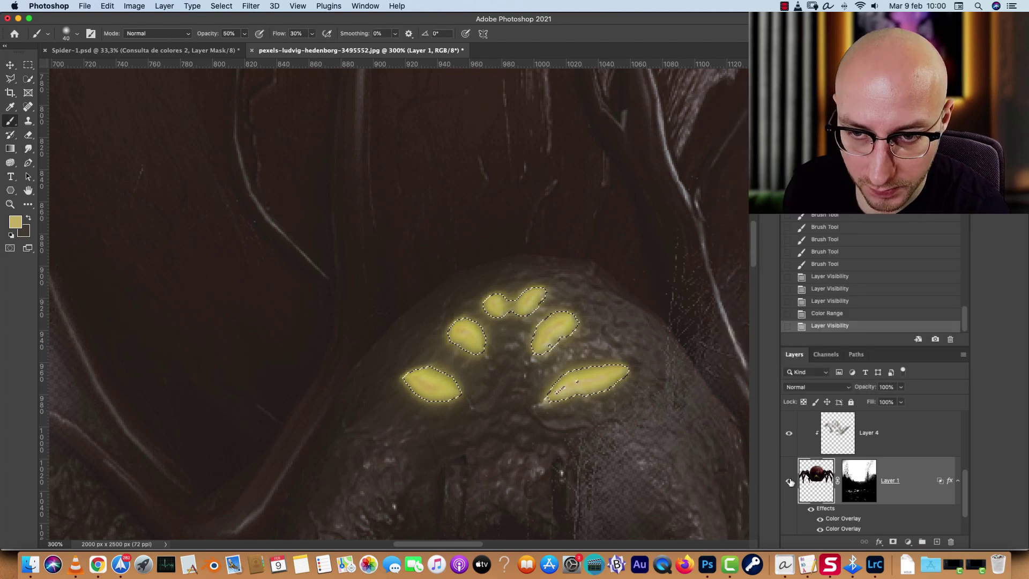
scroll(963, 485, up, 1)
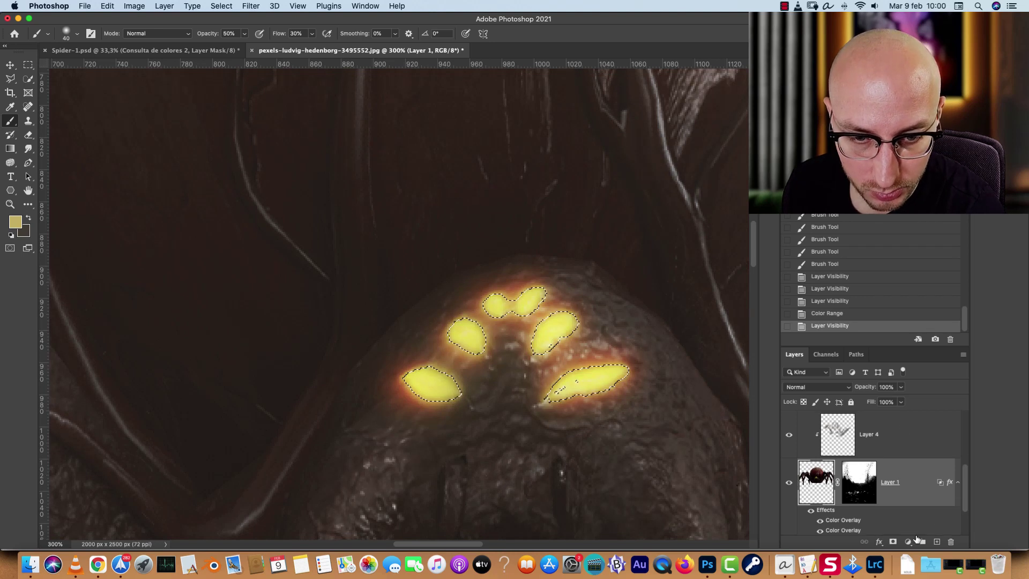
click(907, 541)
click(935, 425)
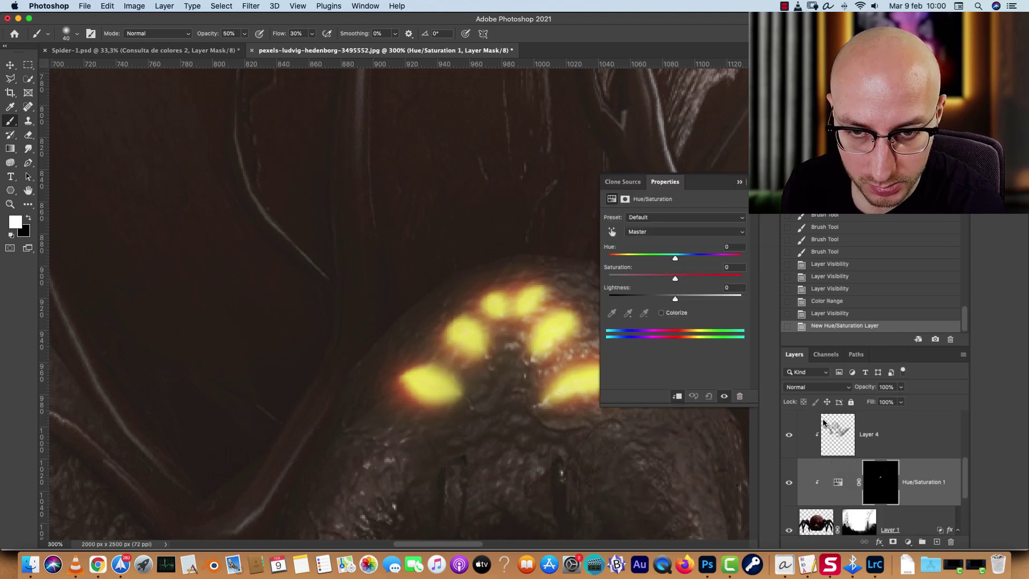
drag(671, 258, 653, 262)
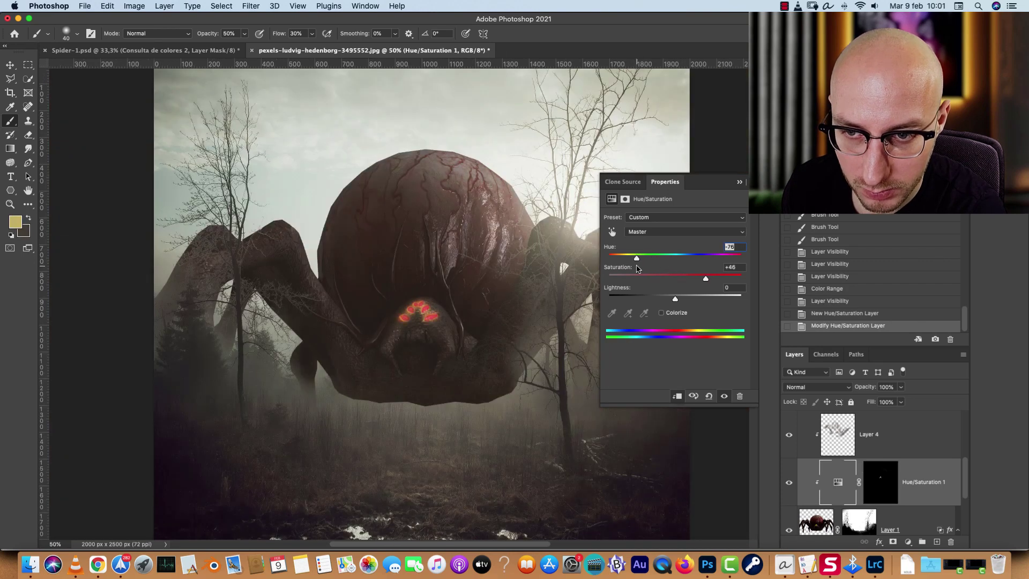
drag(655, 265, 668, 266)
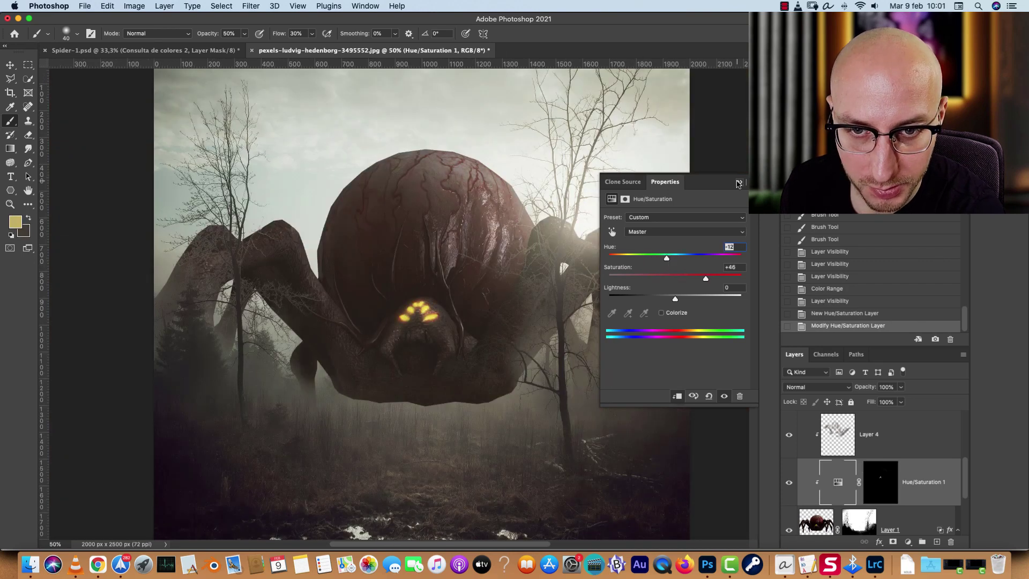
Close the Hue/Saturation properties and zoom out to the whole image
click(738, 184)
scroll(418, 300, up, 1)
key(super+minus)
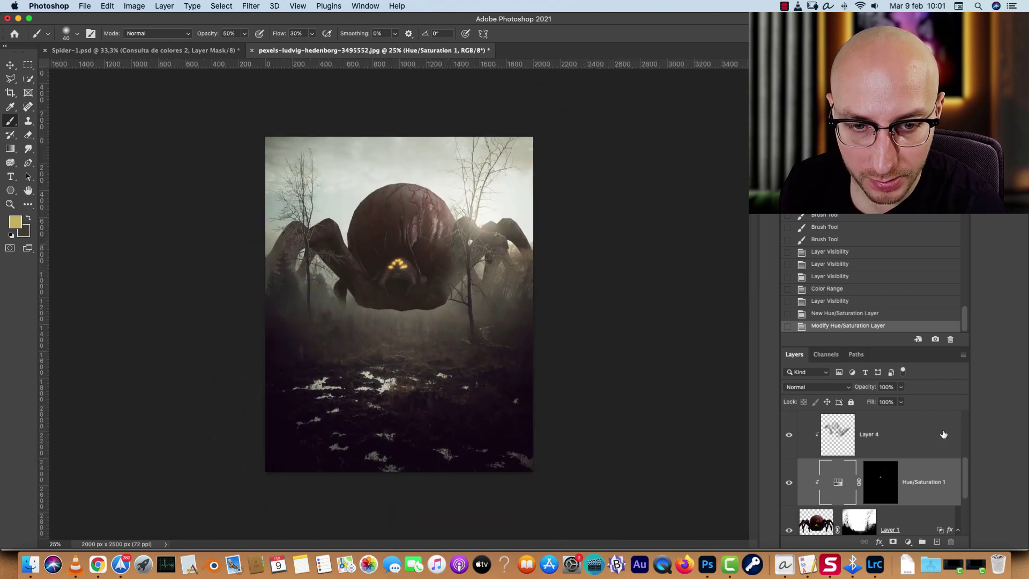
scroll(879, 482, up, 3)
Add a Color Lookup layer above Layer 3 using the Fine-Portrait-Navy.csp 3D LUT
click(868, 434)
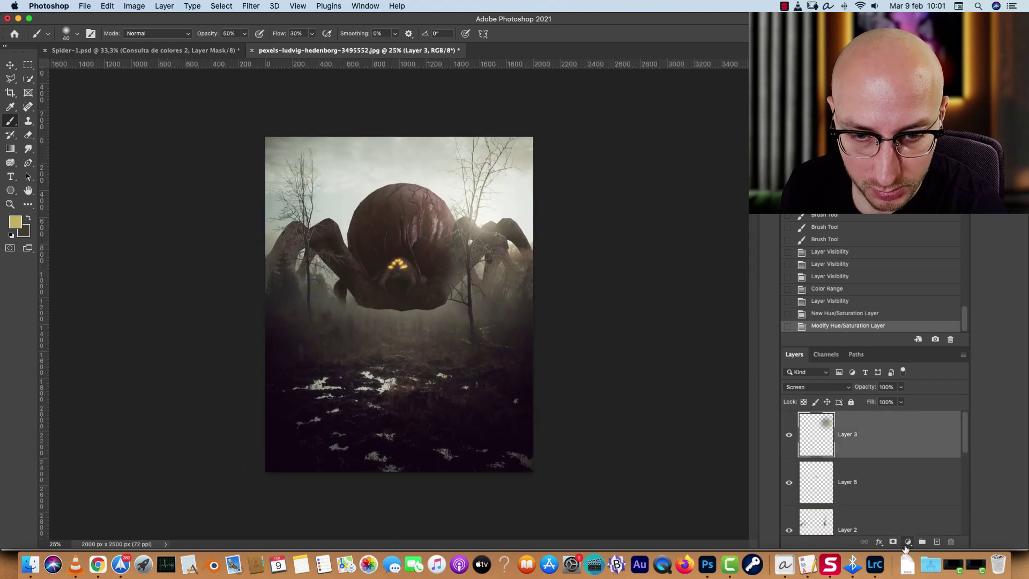
click(906, 542)
click(941, 468)
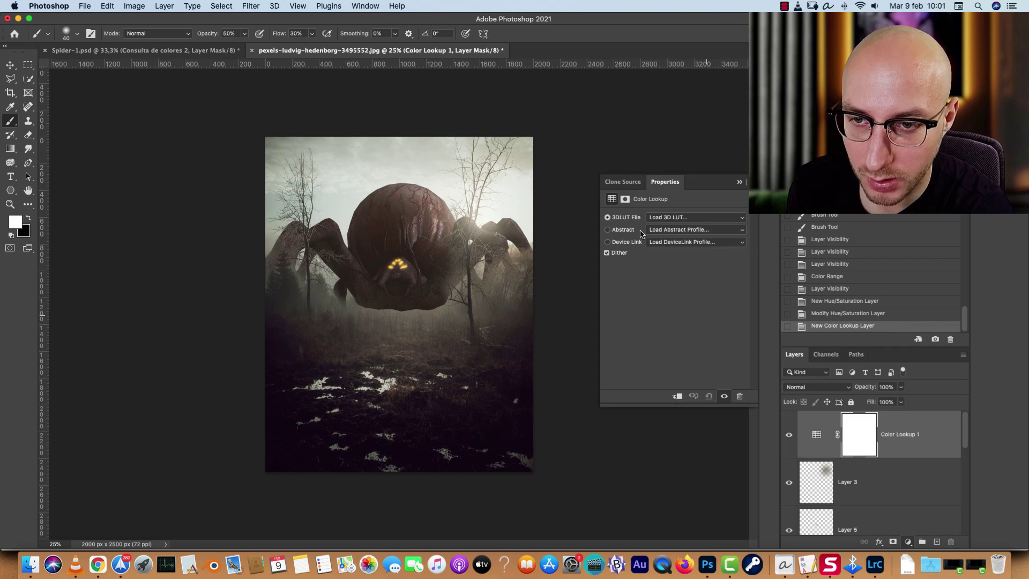
click(691, 216)
mouse_move(742, 549)
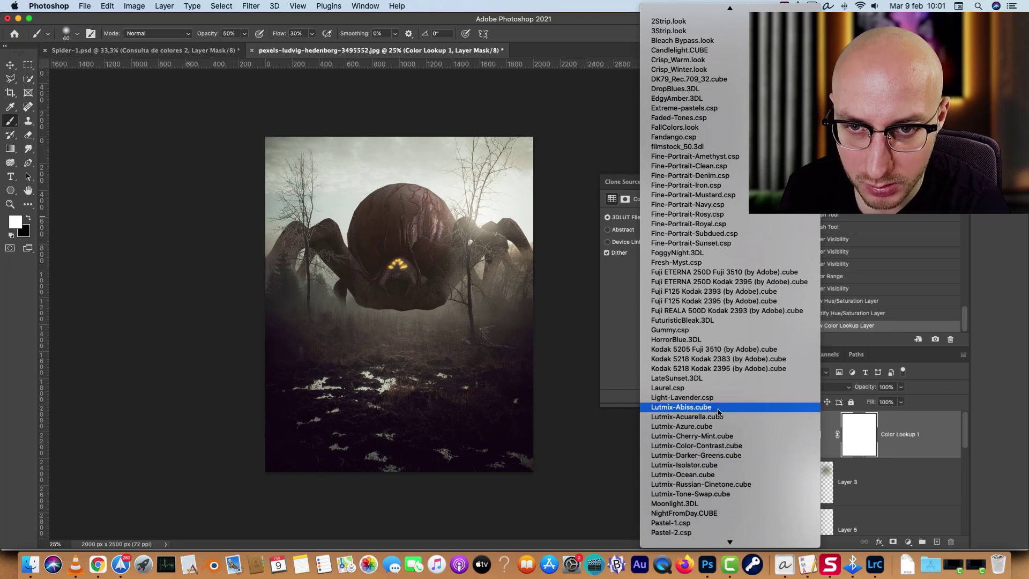
click(725, 204)
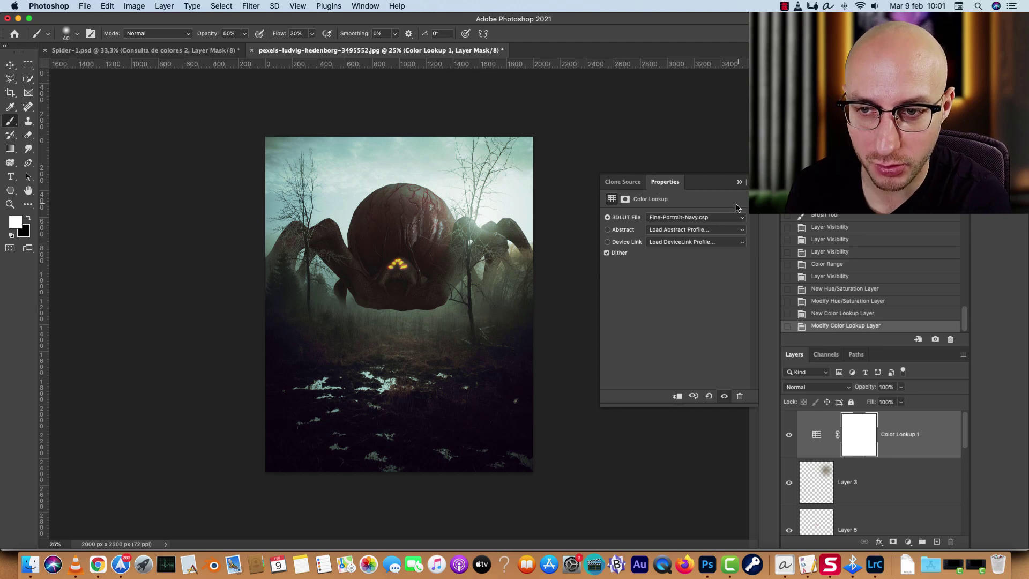
click(708, 219)
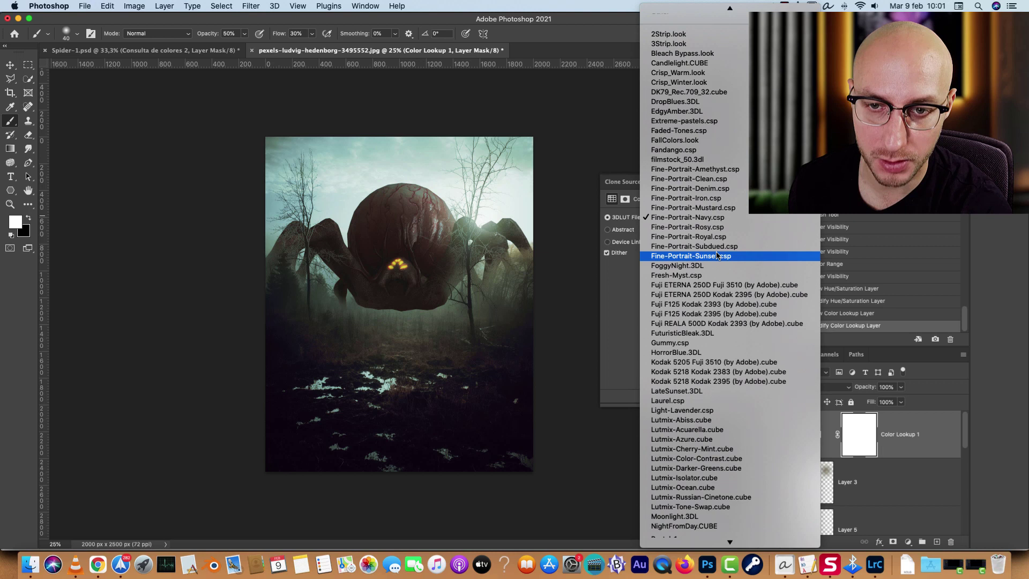
click(925, 427)
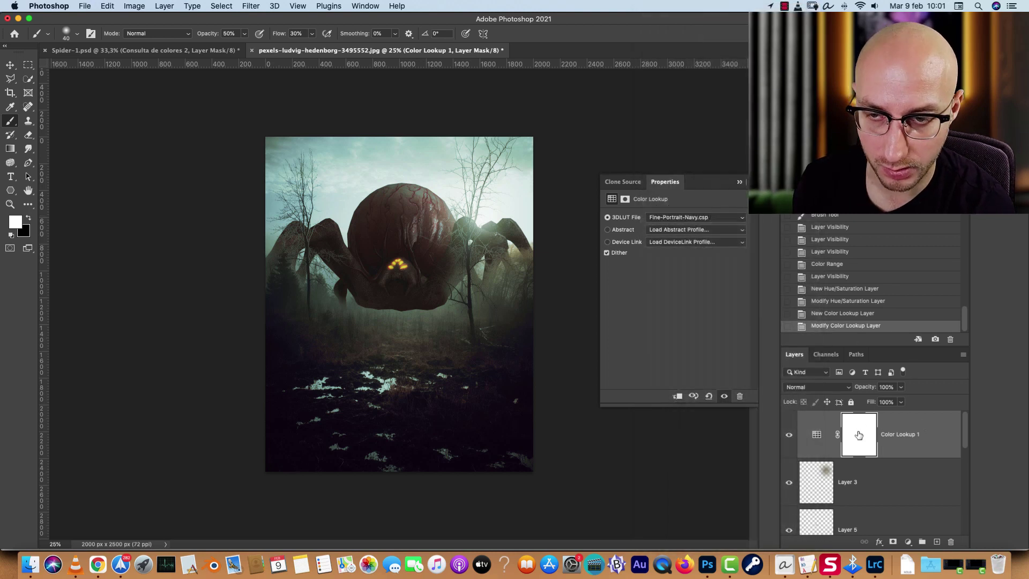
Zoom to 50% centred on the spider and add a second Color Lookup layer
click(859, 435)
key(super+plus)
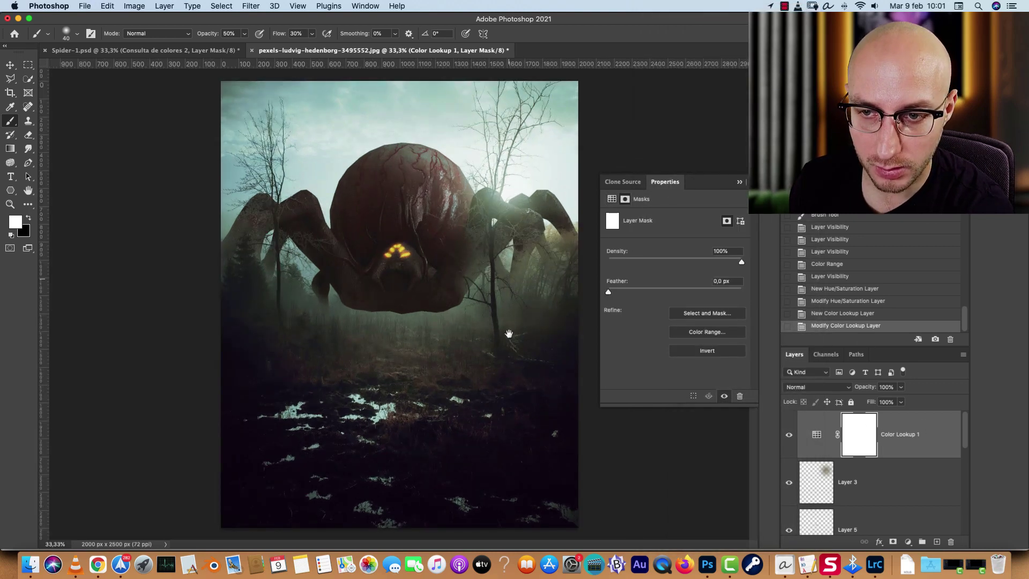
key(super+plus)
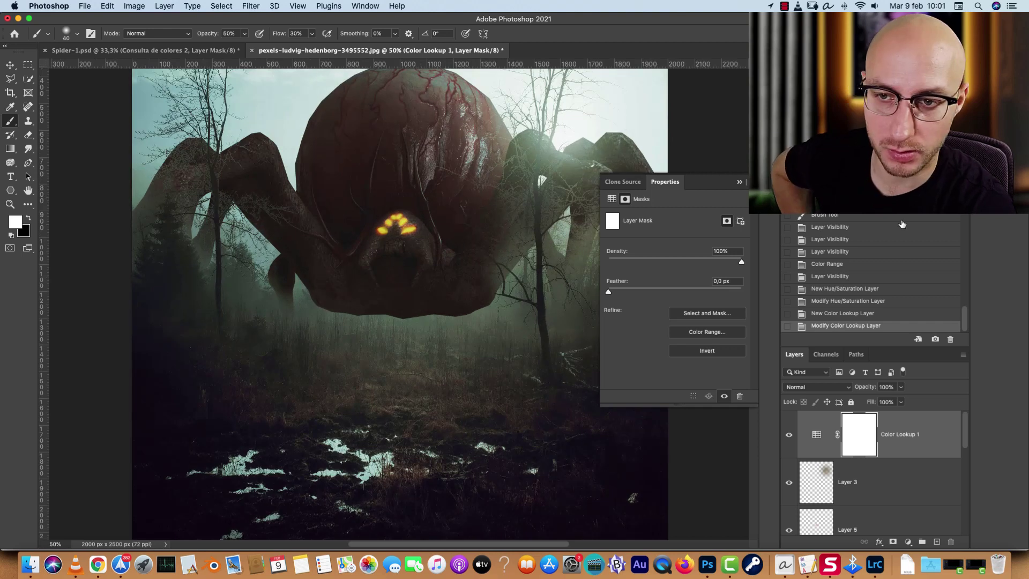
drag(574, 354, 542, 447)
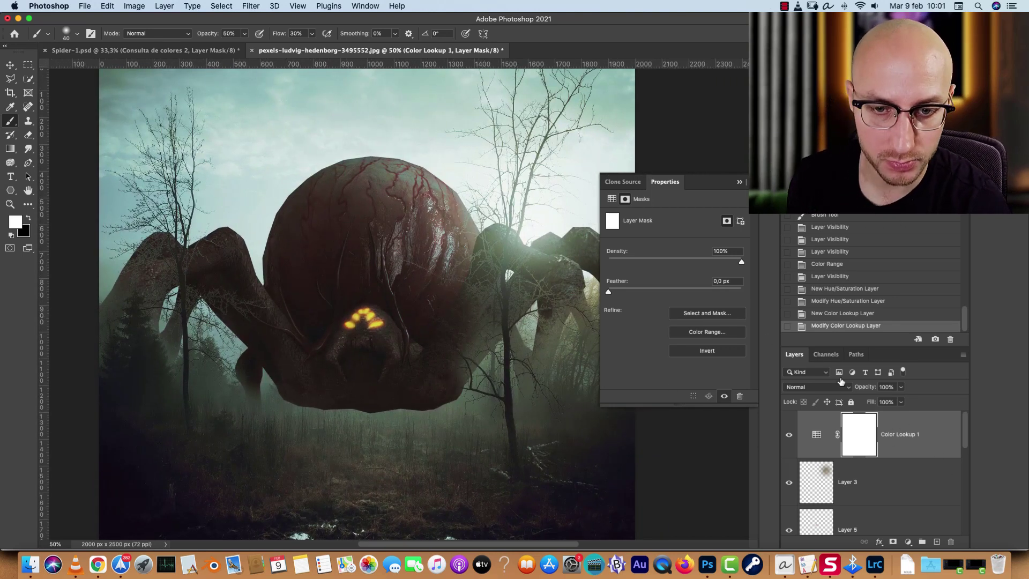
click(908, 541)
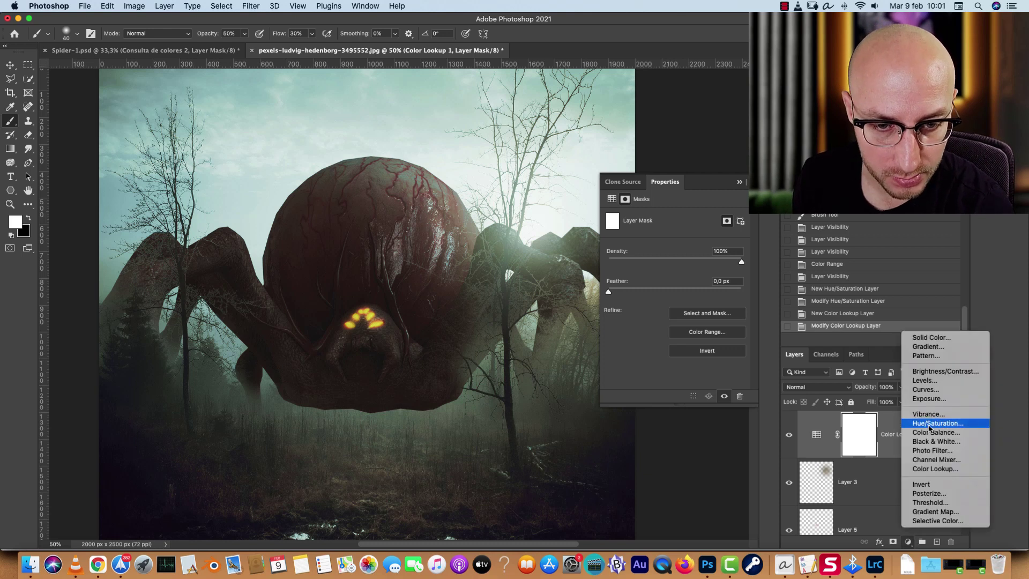
click(957, 468)
Load Lutmix-Russian-Cinetone.cube into Color Lookup 2 and lower its opacity to 35%
click(697, 218)
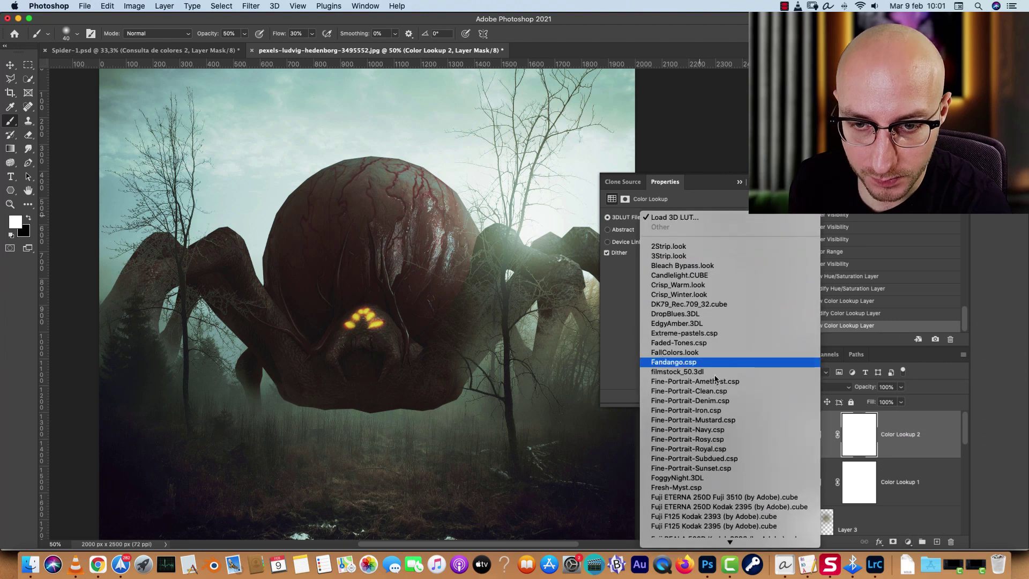
scroll(715, 378, down, 5)
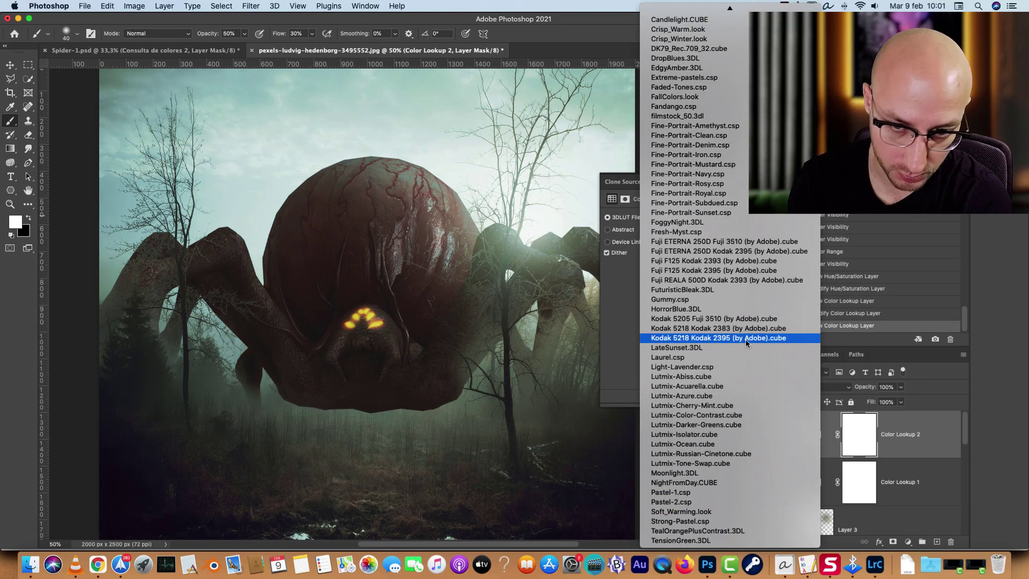
click(705, 454)
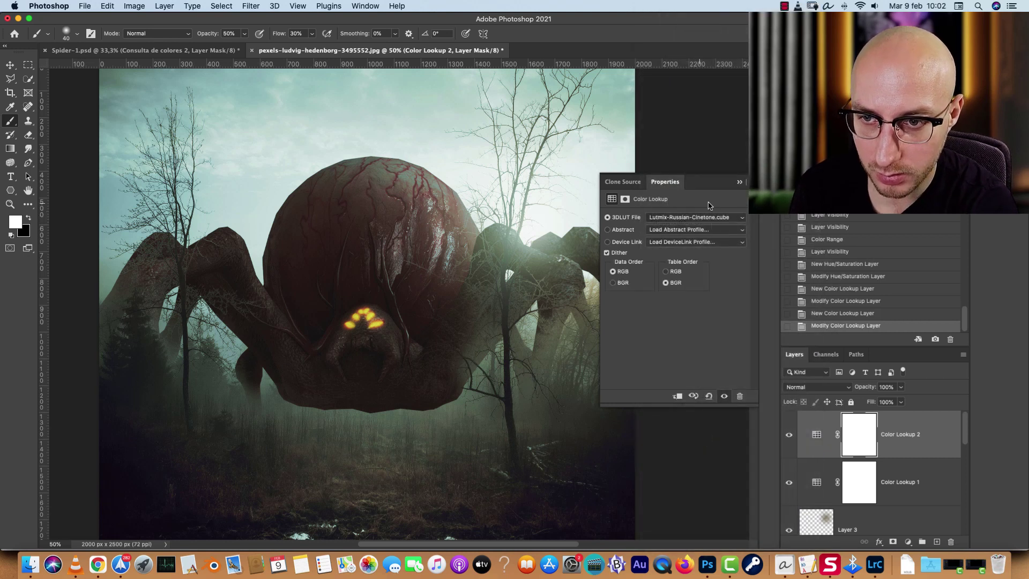
click(740, 181)
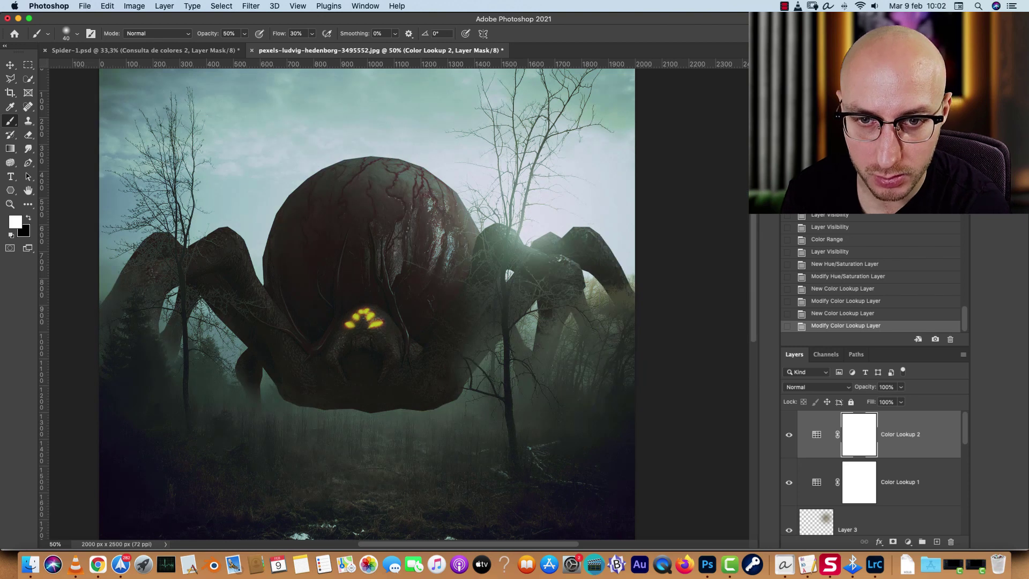
key(super+minus)
key(super+minus)
click(901, 387)
drag(903, 400, 872, 402)
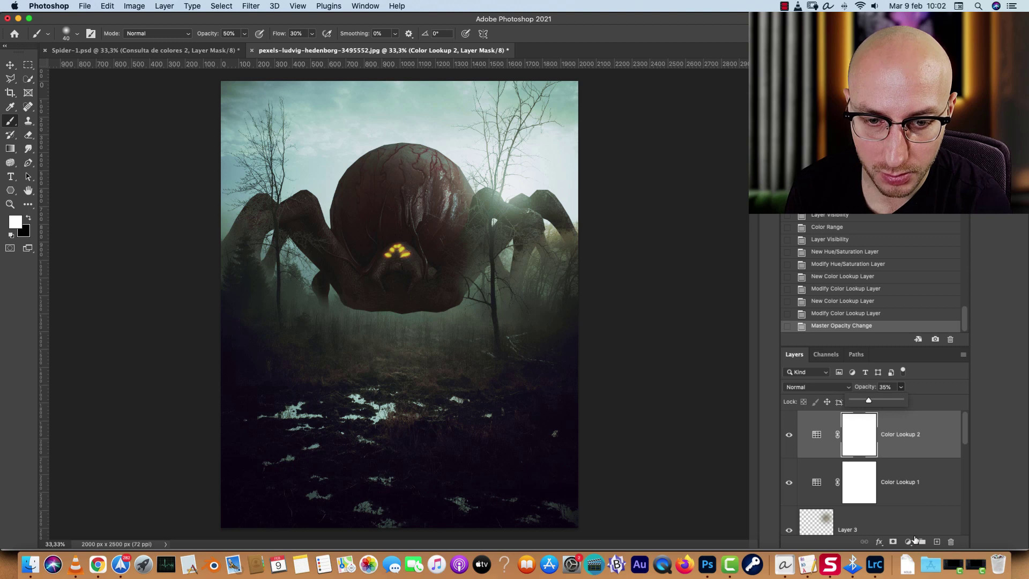
click(908, 541)
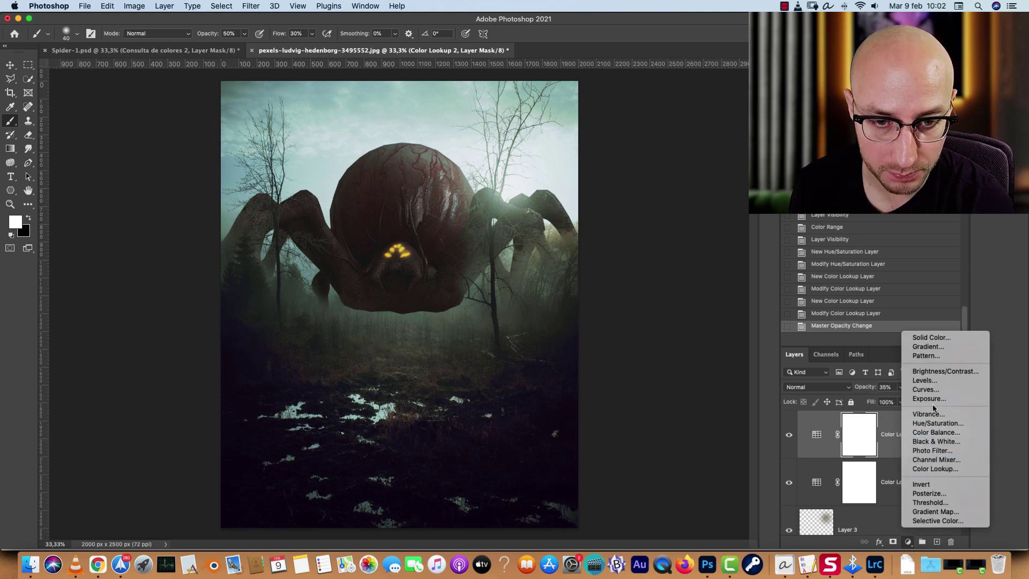
Add Color Lookup 3 using DK79_Rec.709_32.cube at 36% opacity
click(935, 468)
click(696, 217)
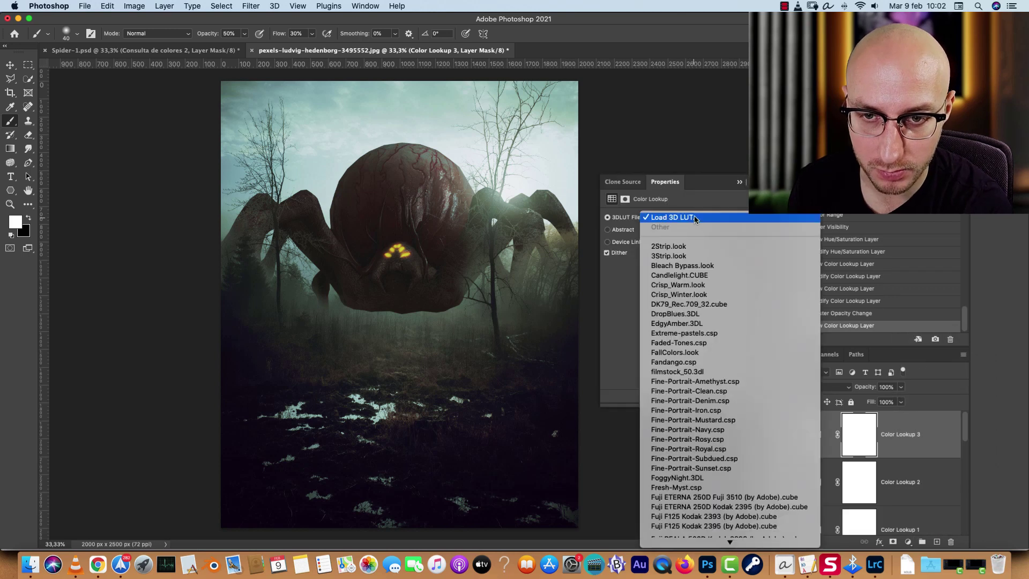
click(892, 360)
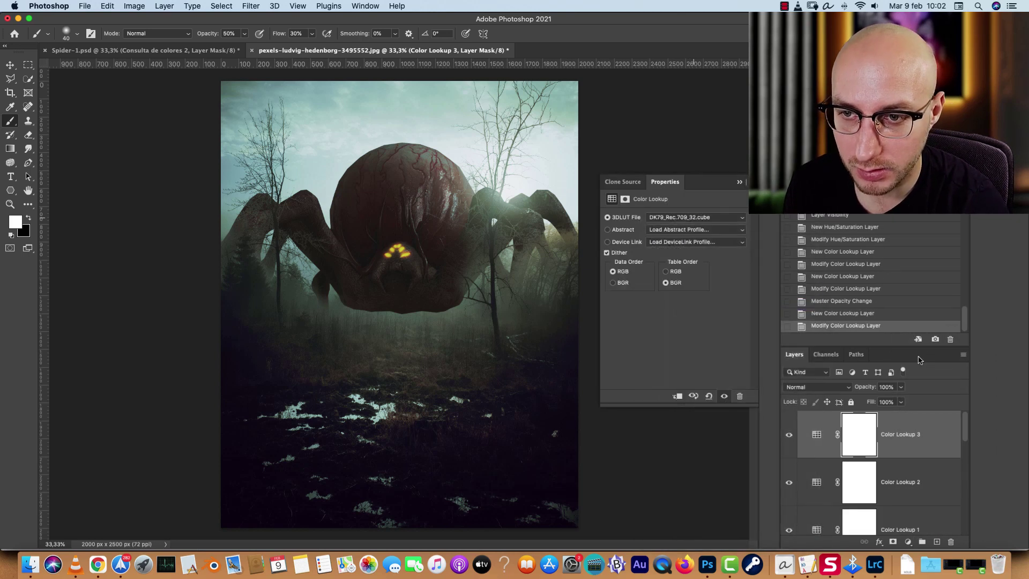
drag(901, 387, 868, 405)
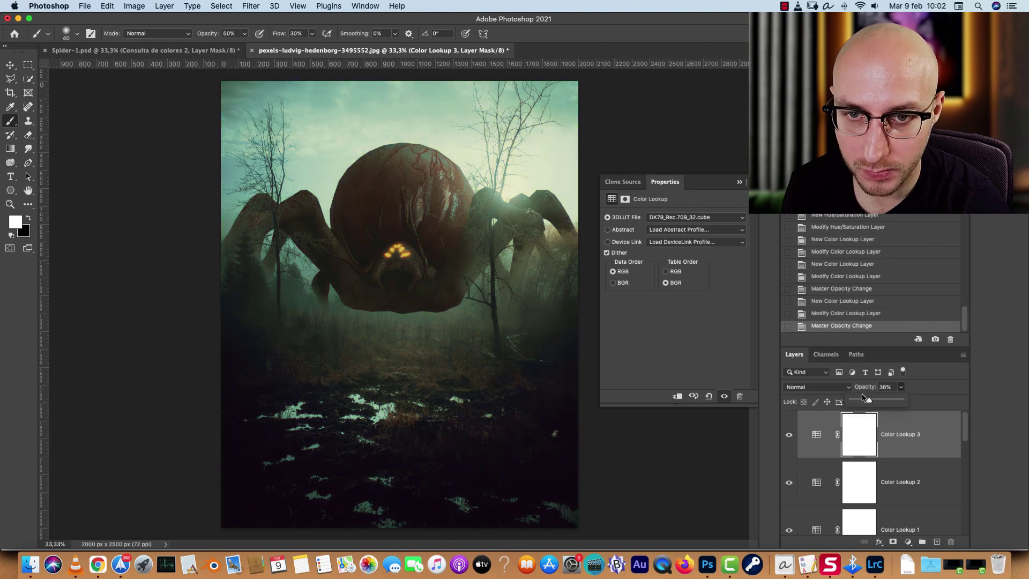
click(740, 181)
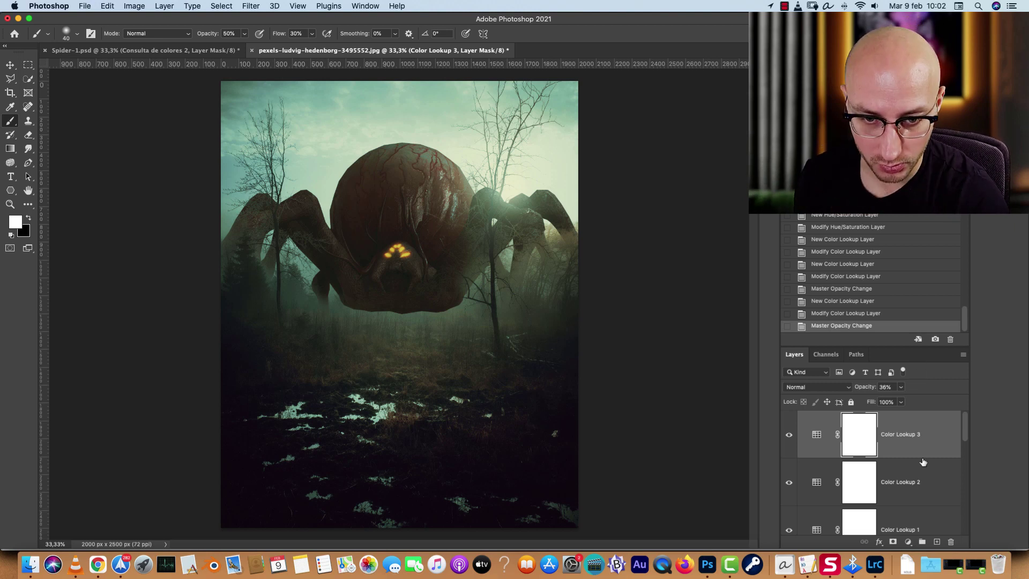
Create Layer 6 and load the flying-birds brush 1573 at size 700
click(936, 541)
right_click(532, 261)
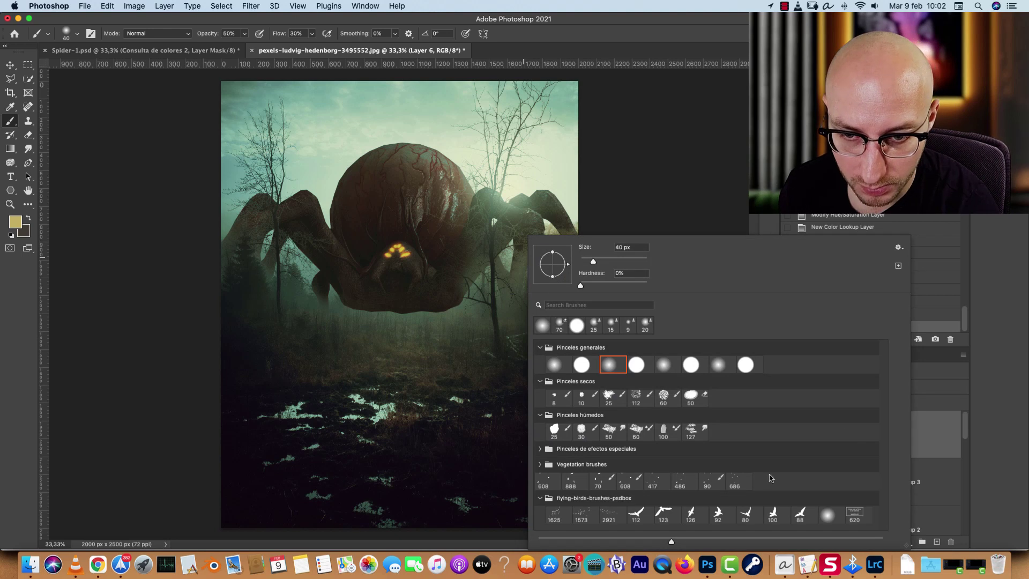
click(581, 514)
key(Return)
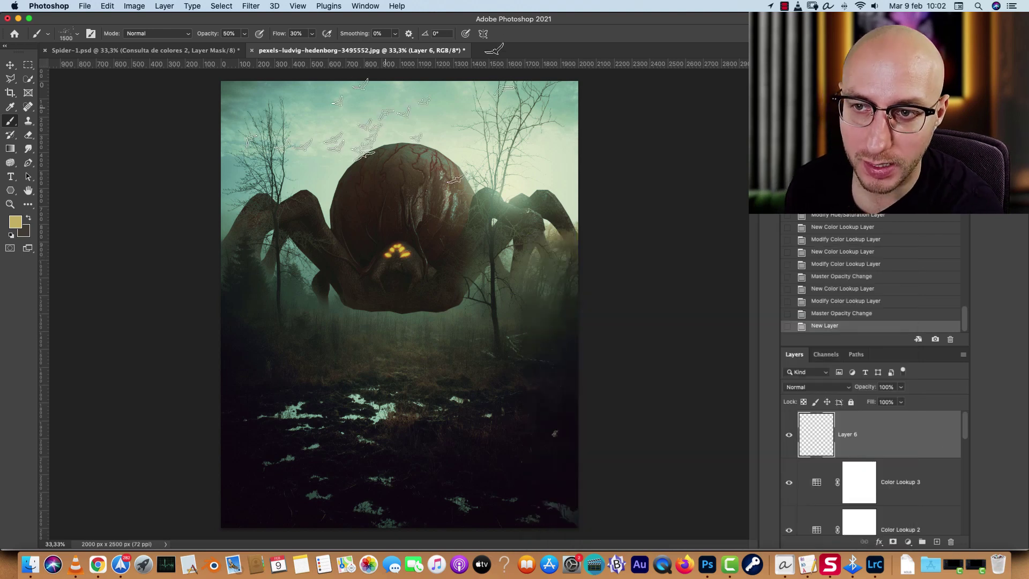
key(bracketleft)
key(bracketleft)
key(bracketleft)
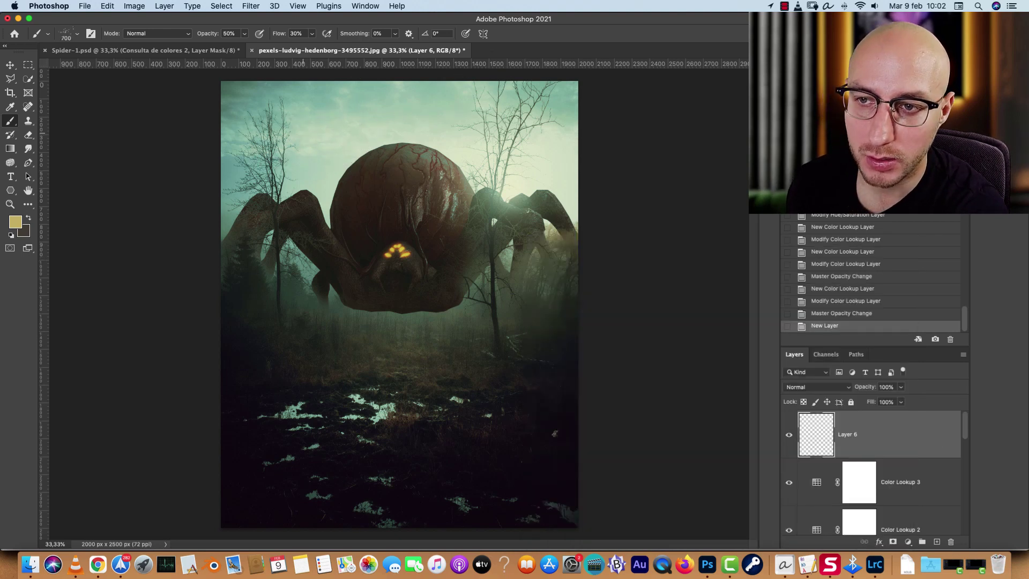
key(bracketleft)
key(d)
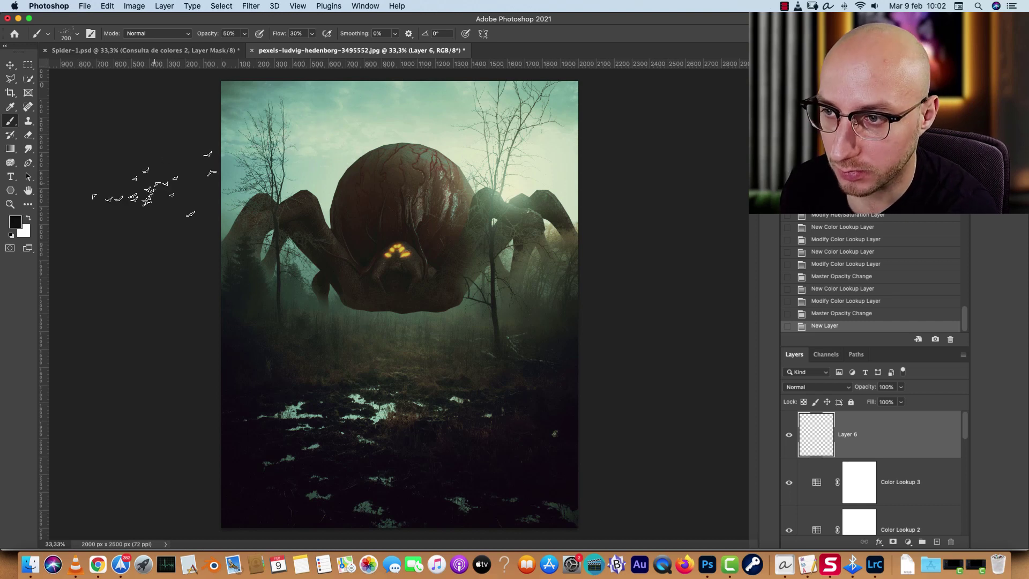
Set the foreground colour to a dark muted brown for the birds
click(15, 221)
click(693, 323)
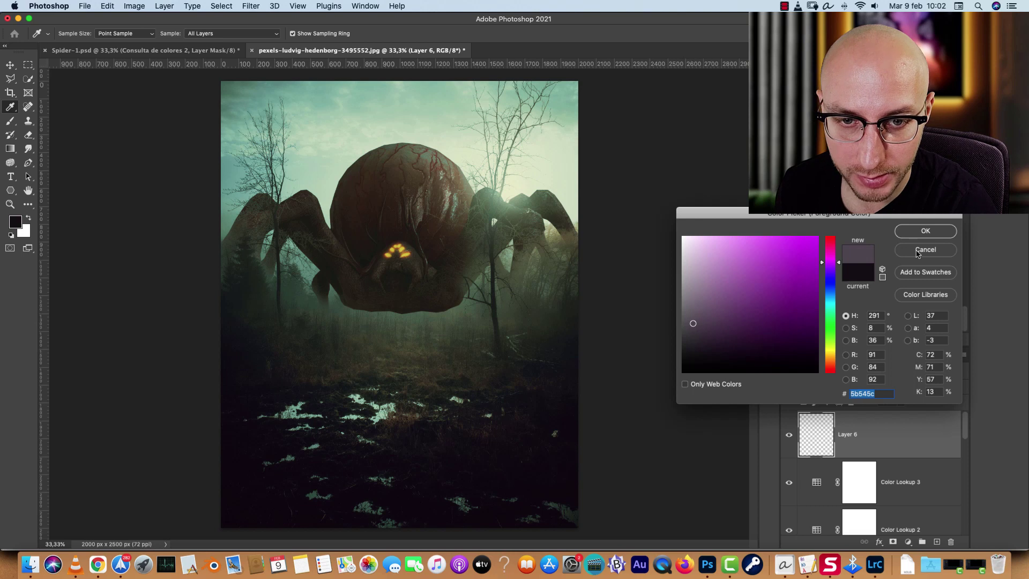
click(829, 368)
mouse_move(693, 324)
mouse_down()
mouse_move(685, 336)
mouse_move(692, 326)
mouse_up()
click(829, 360)
click(700, 330)
click(915, 231)
key(b)
Stamp a flock of birds at full opacity into the upper-left sky
click(298, 158)
key(super+z)
key(super+z)
key(0)
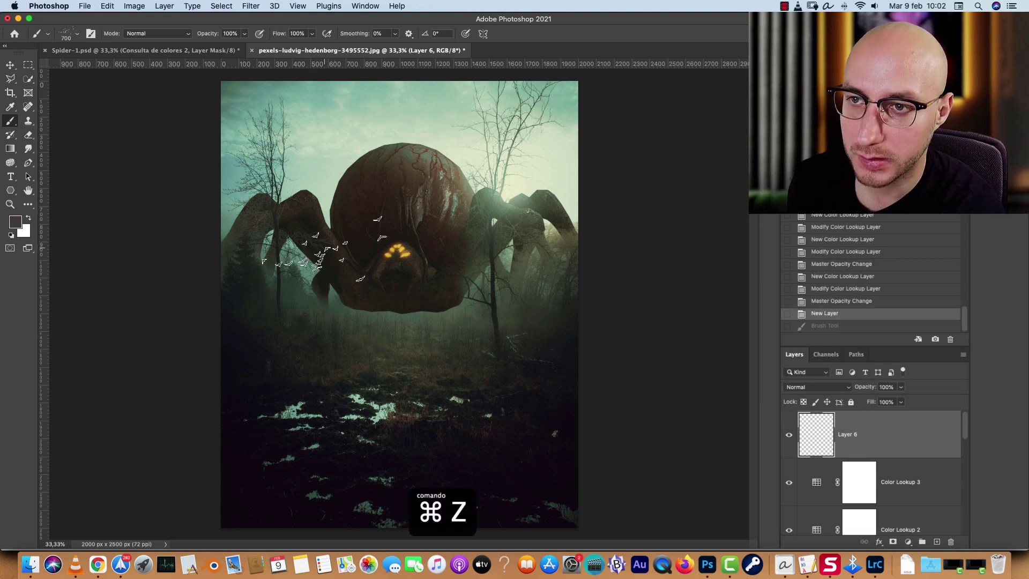
click(298, 131)
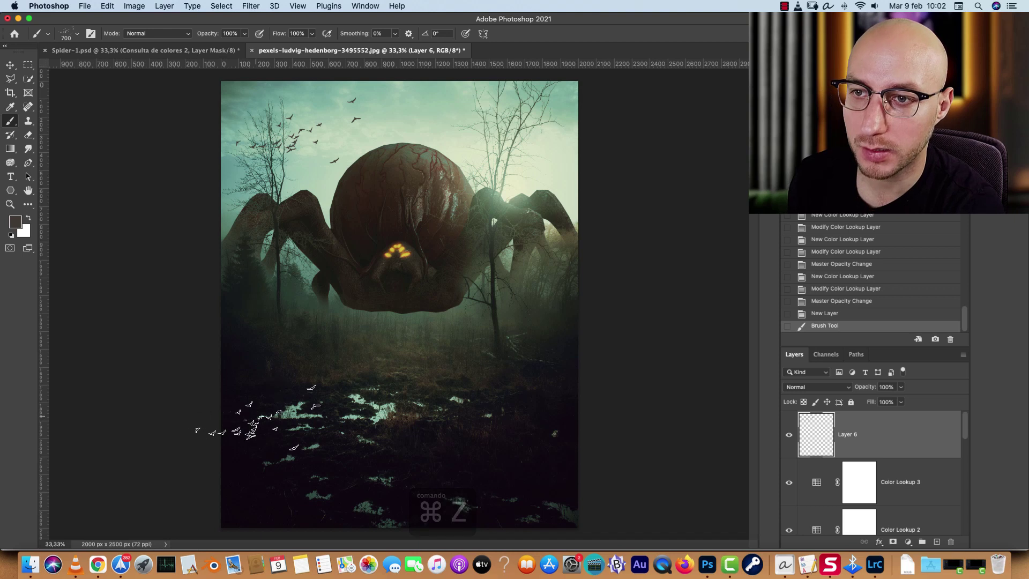